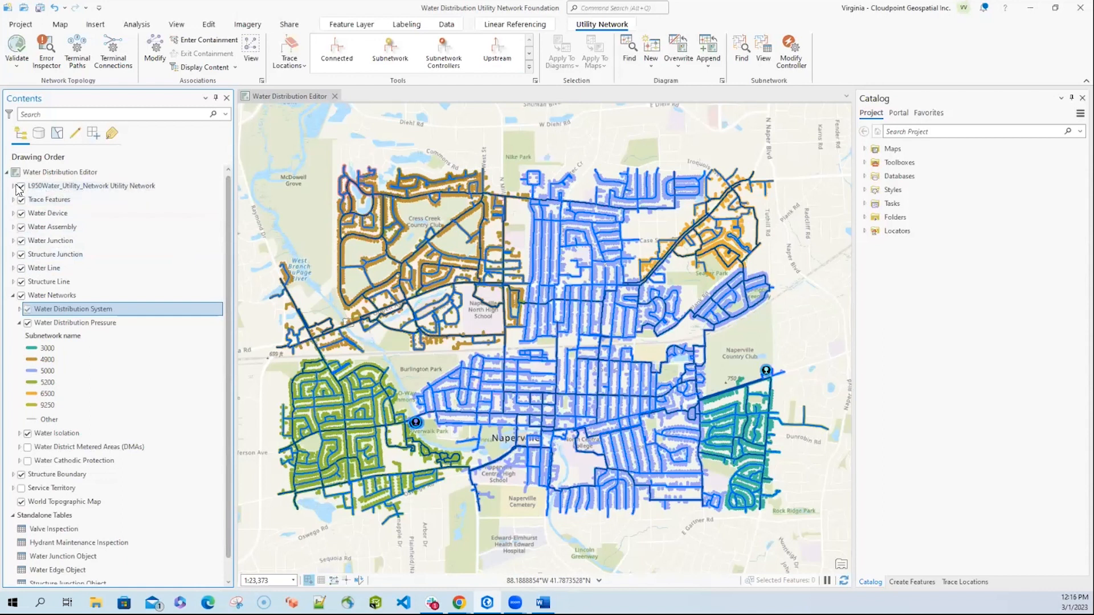
Open the network properties of the L950Water_Utility_Network layer in an enlarged dialog and review the Network Topology details
click(13, 186)
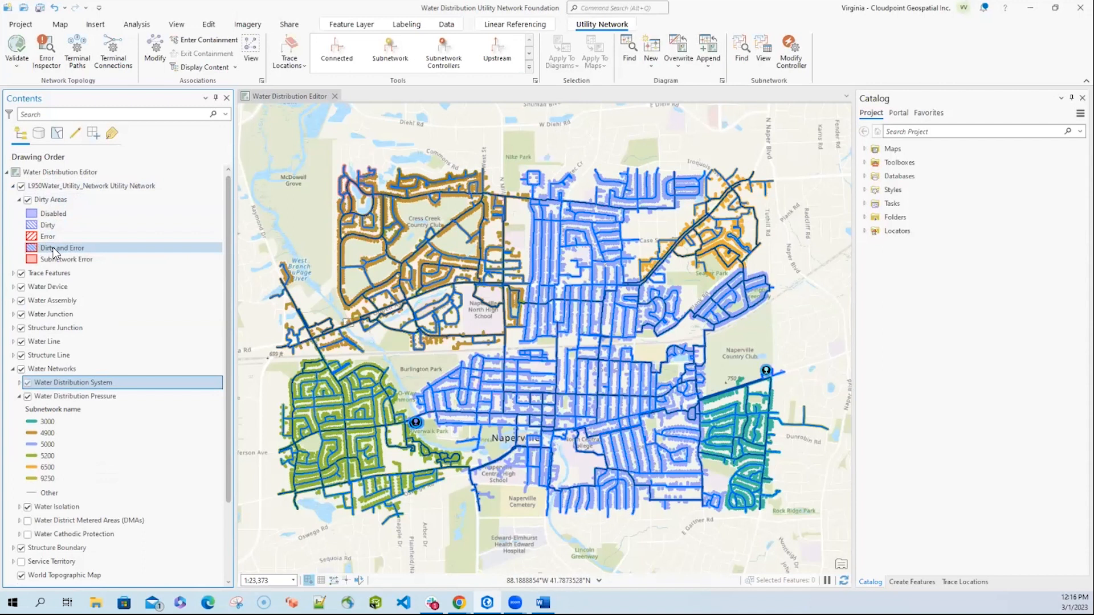
right_click(81, 185)
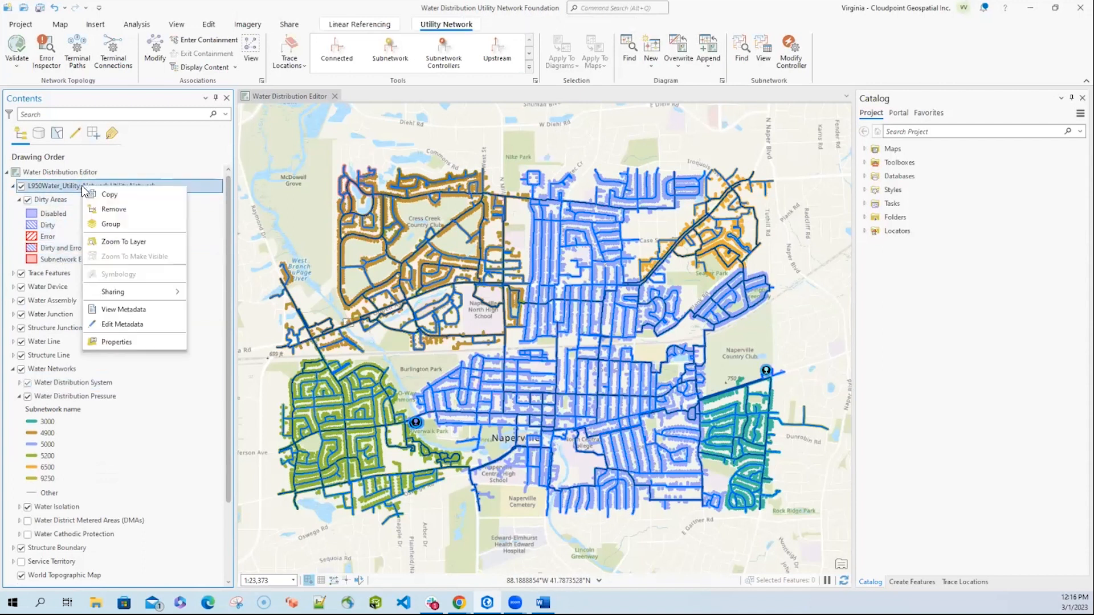
click(131, 342)
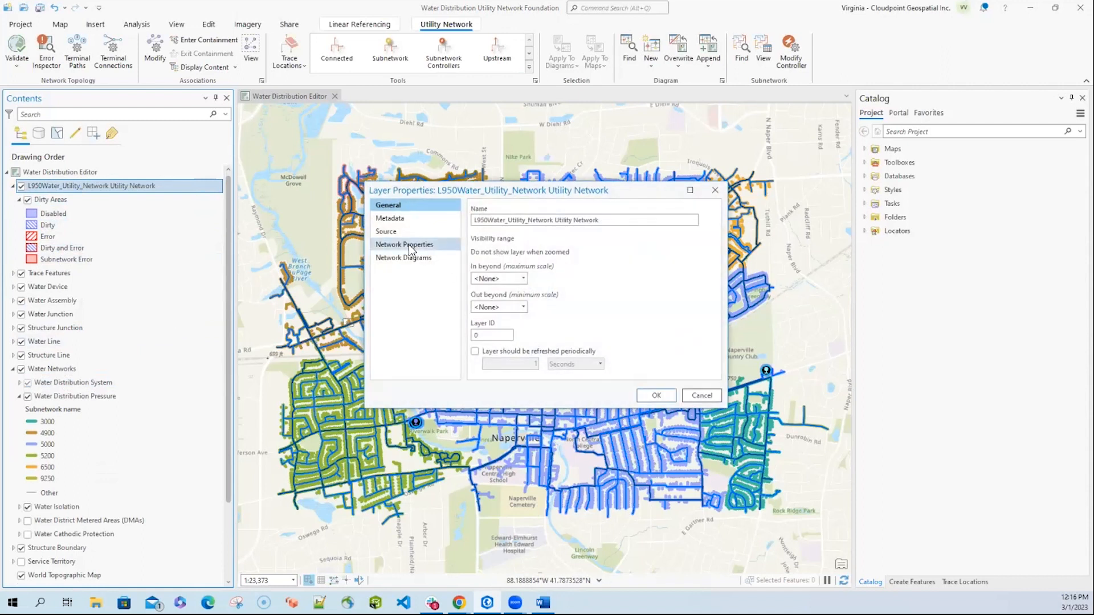
click(409, 245)
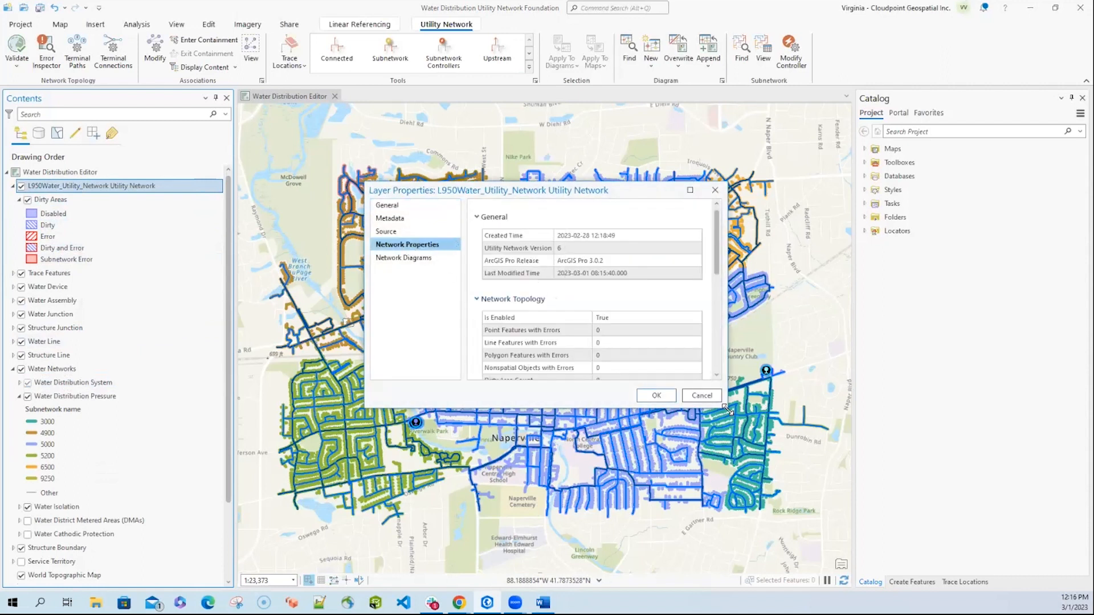
drag(728, 409, 979, 499)
click(507, 317)
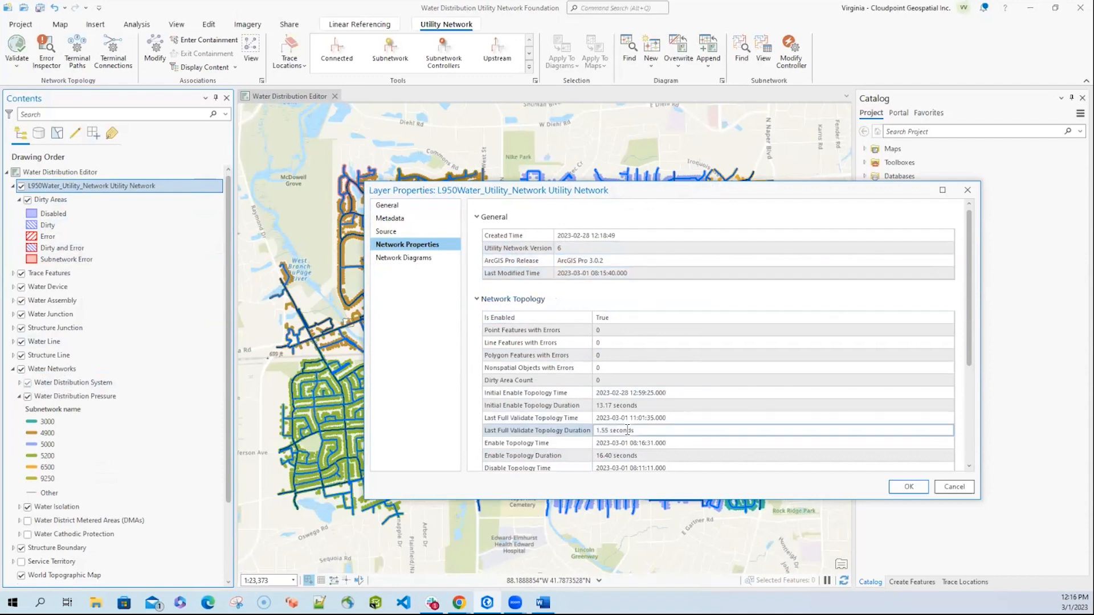
scroll(555, 370, down, 2)
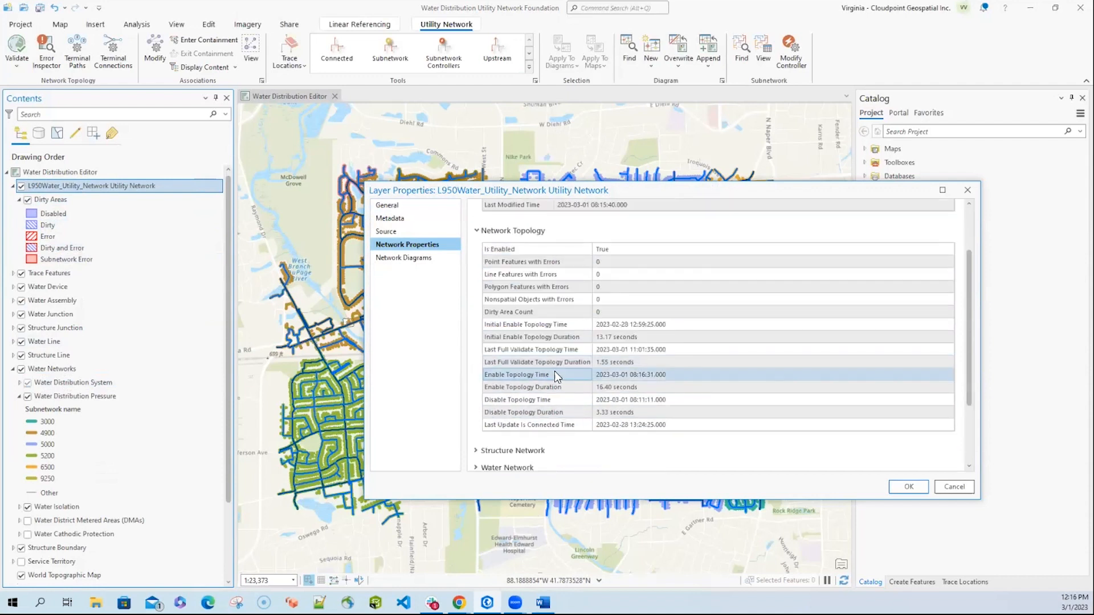
scroll(555, 371, down, 3)
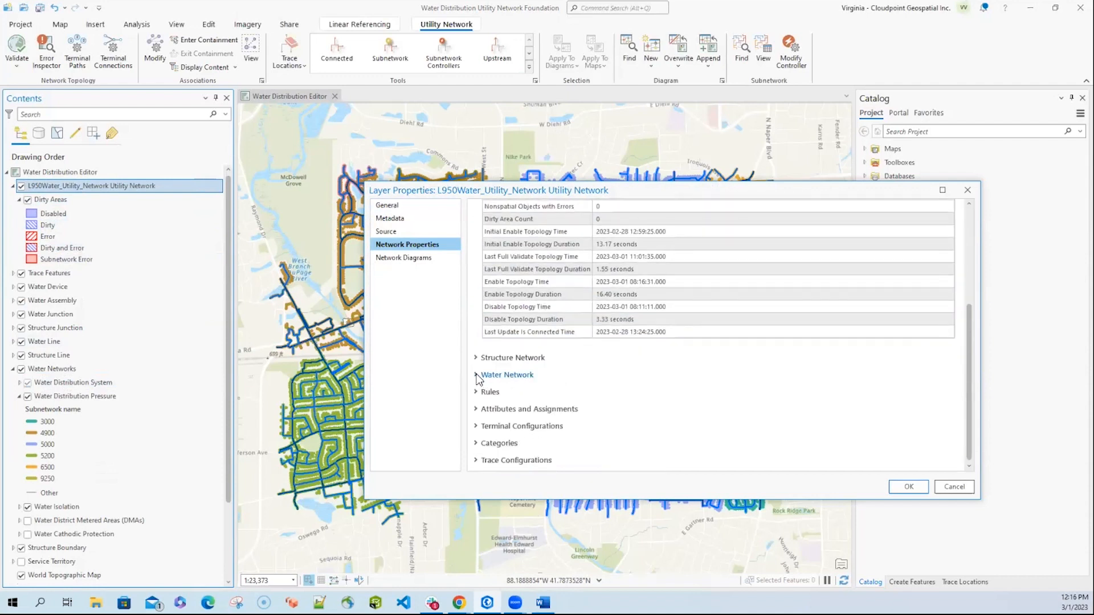
Examine the Water Network's general settings, tier groups and tiers in the network properties, and collapse that section
click(500, 376)
scroll(501, 379, down, 3)
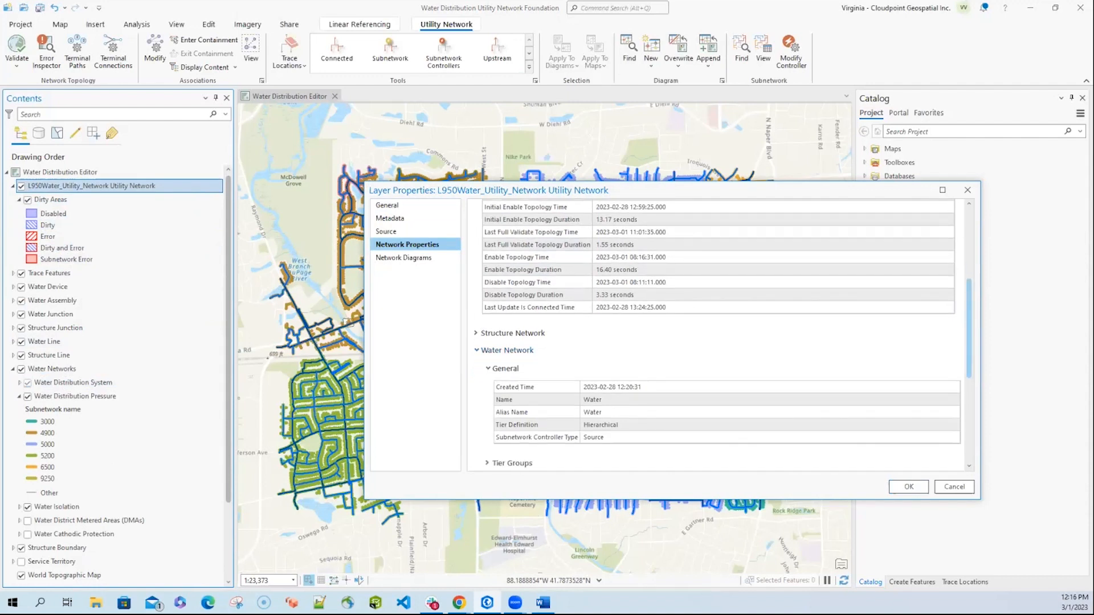
click(609, 293)
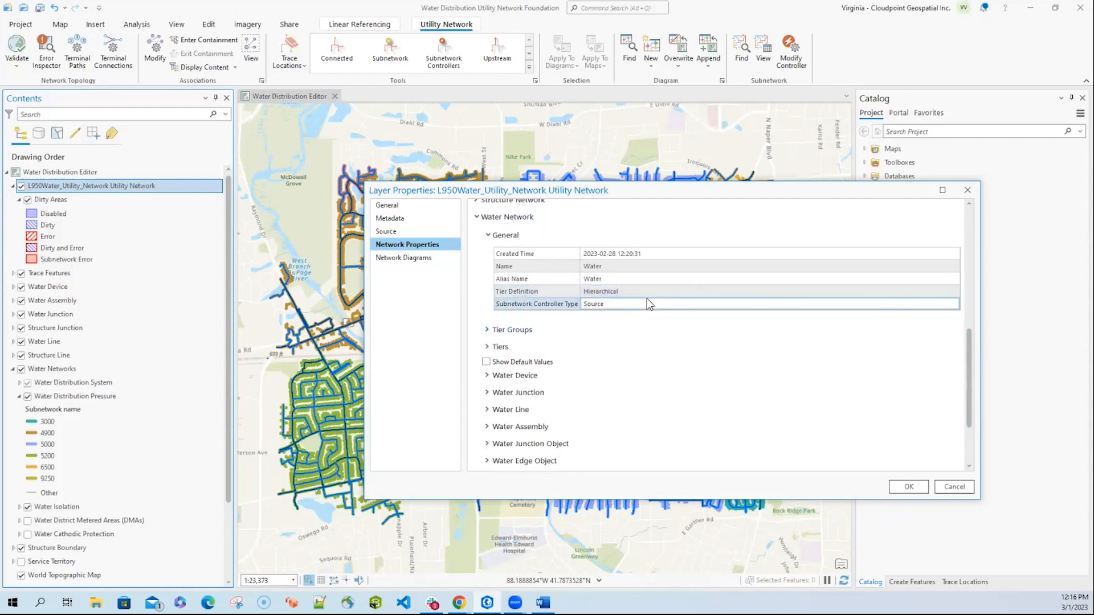
click(490, 330)
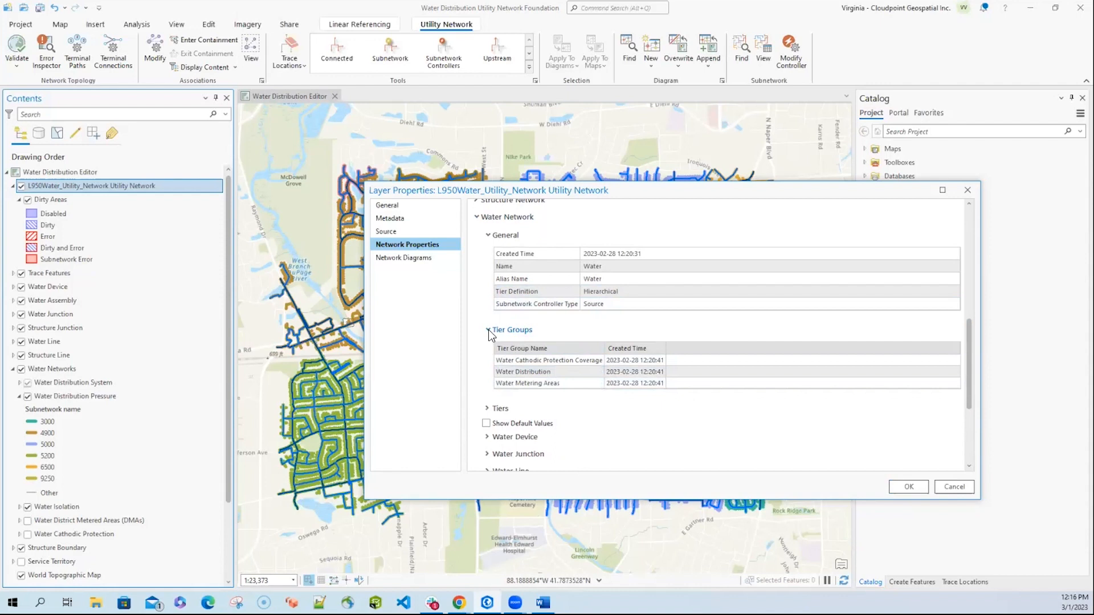
click(487, 408)
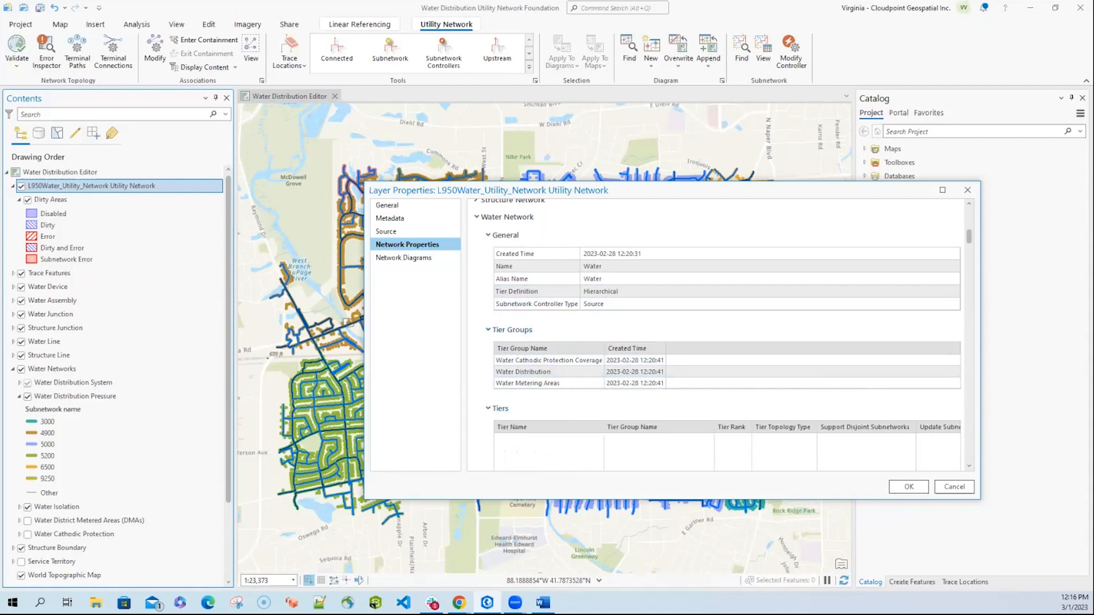
scroll(716, 355, down, 5)
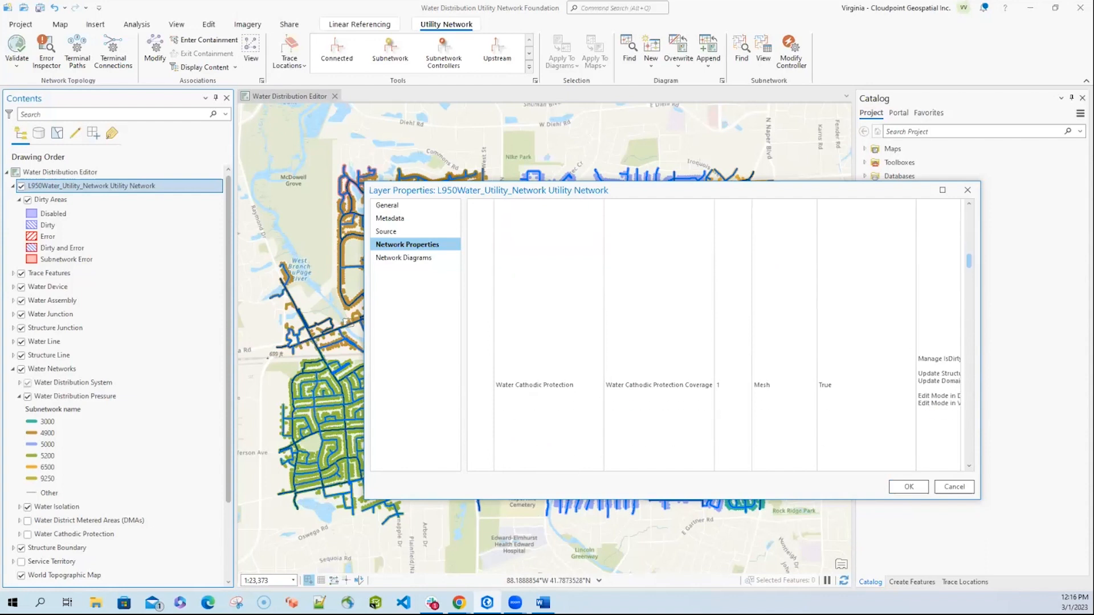
click(715, 354)
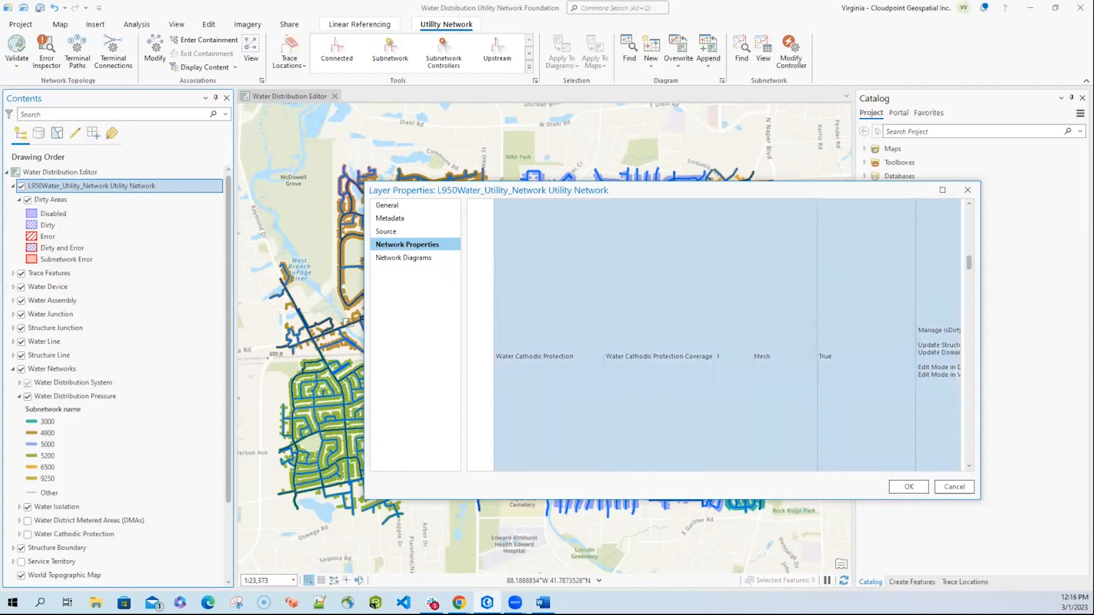
scroll(512, 336, up, 5)
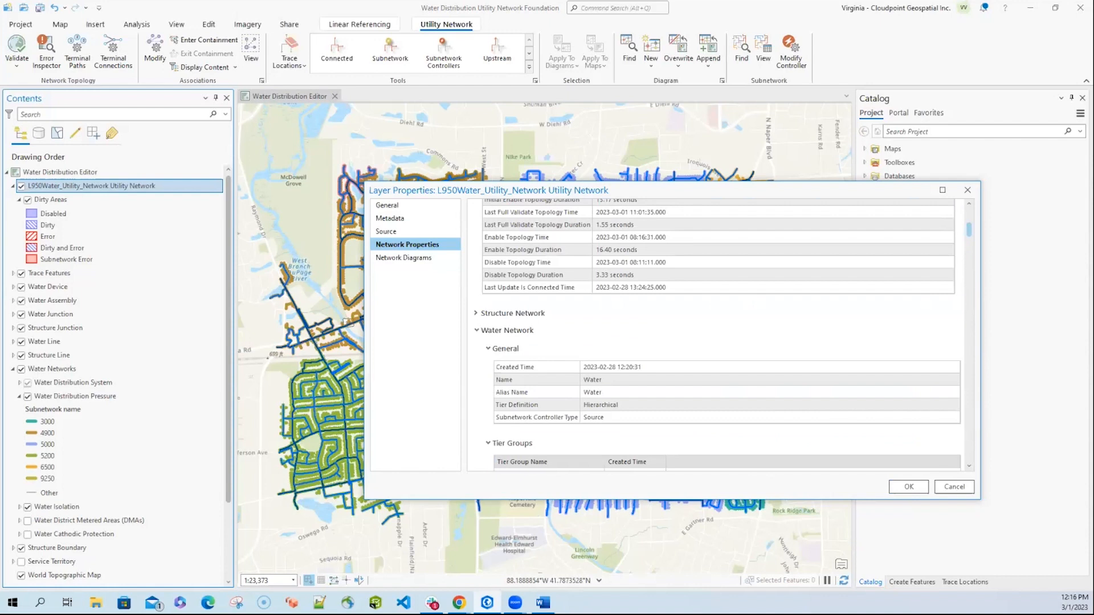
click(473, 327)
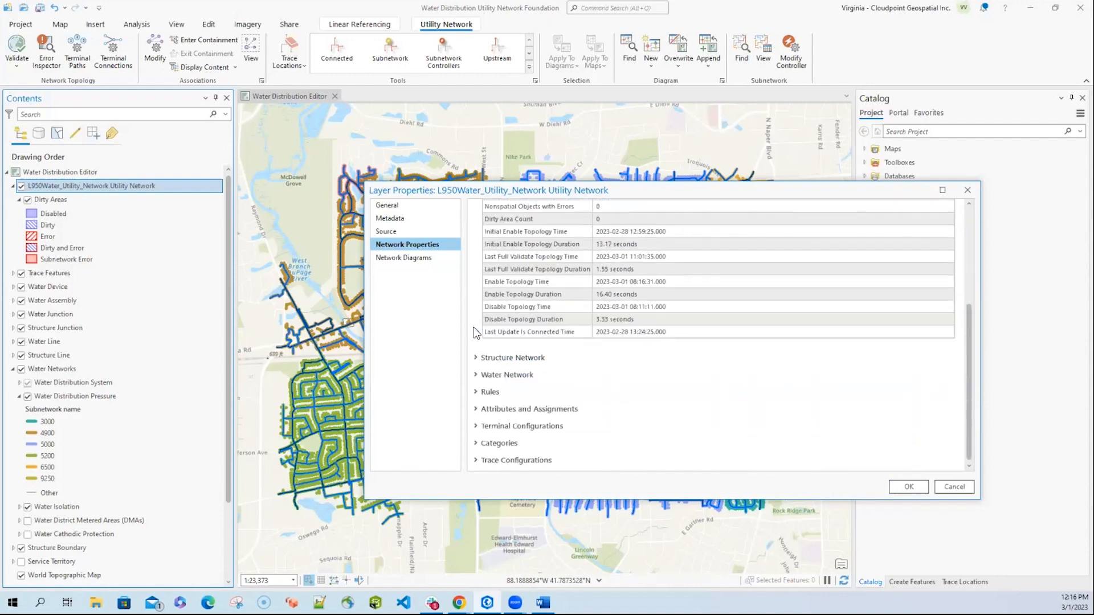
Expand the network's Rules section and look through the Junction-Edge Connectivity rules, including the fire hydrant entries
click(476, 393)
scroll(501, 409, down, 2)
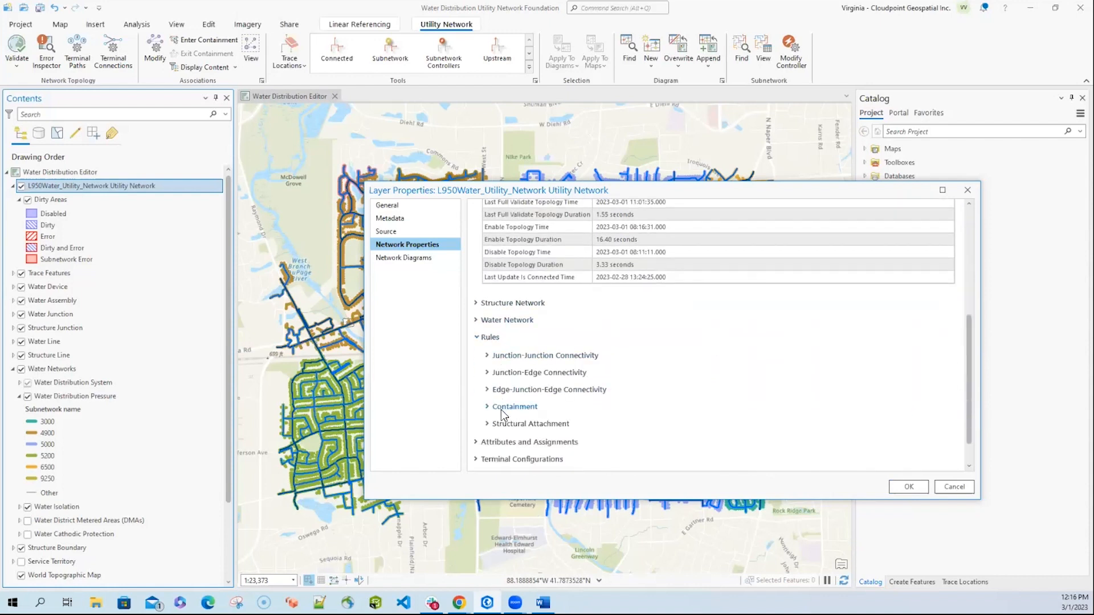
scroll(500, 409, down, 1)
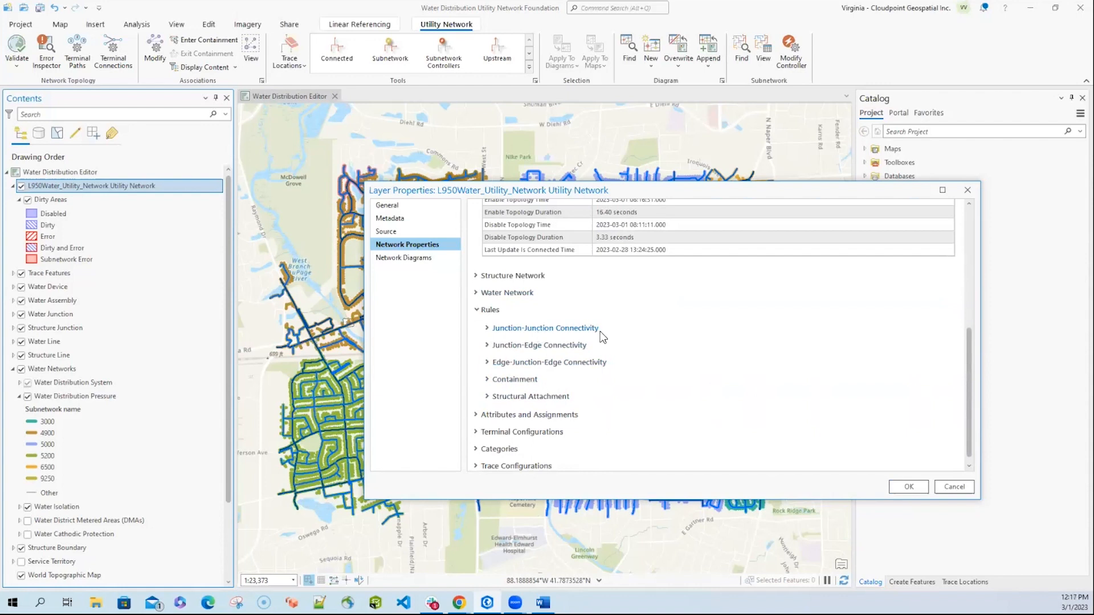
click(487, 345)
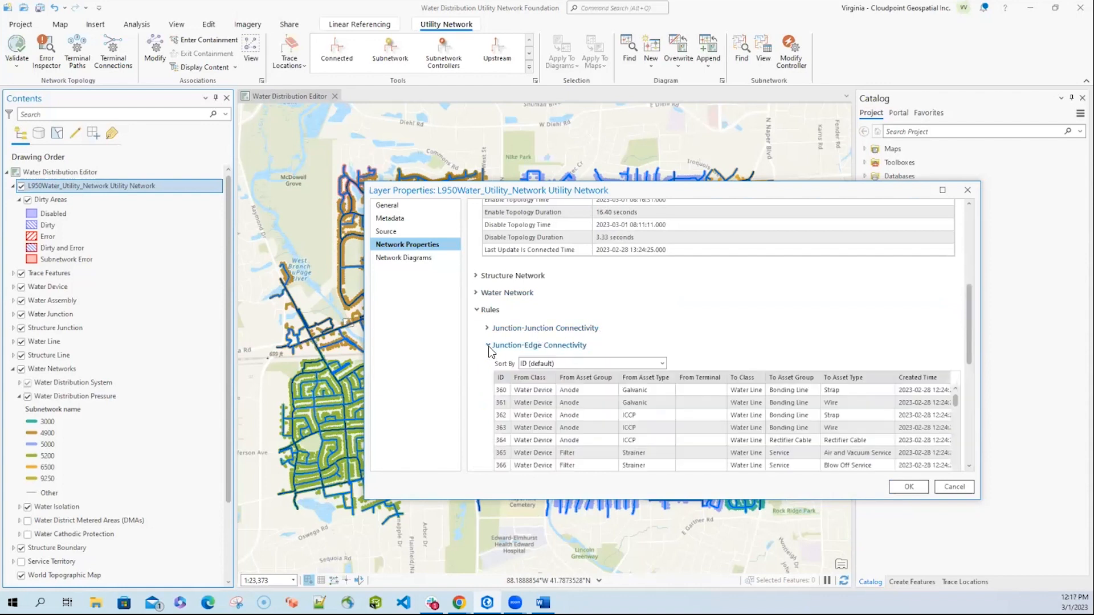
click(566, 414)
scroll(566, 414, down, 3)
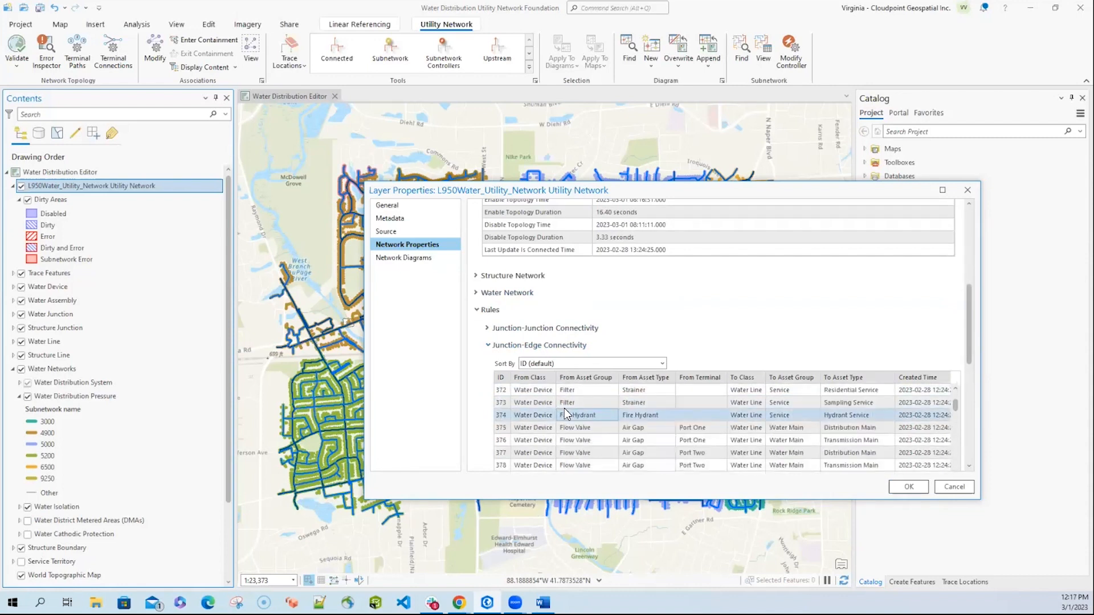
scroll(567, 411, up, 3)
click(490, 345)
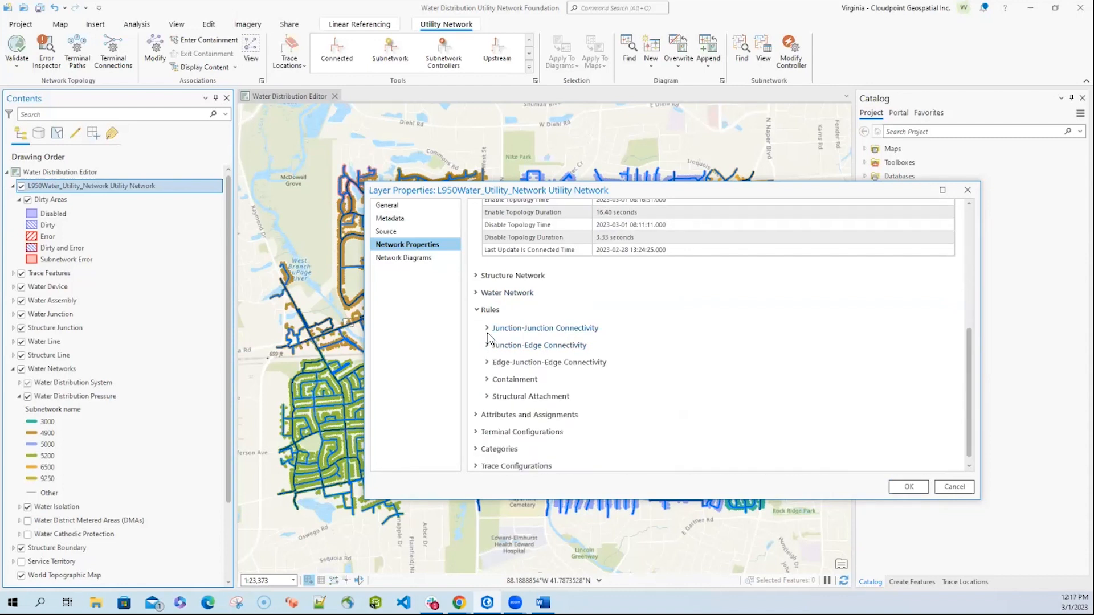
Review the Containment rules for structure boundaries, and close the layer properties without saving changes
click(488, 380)
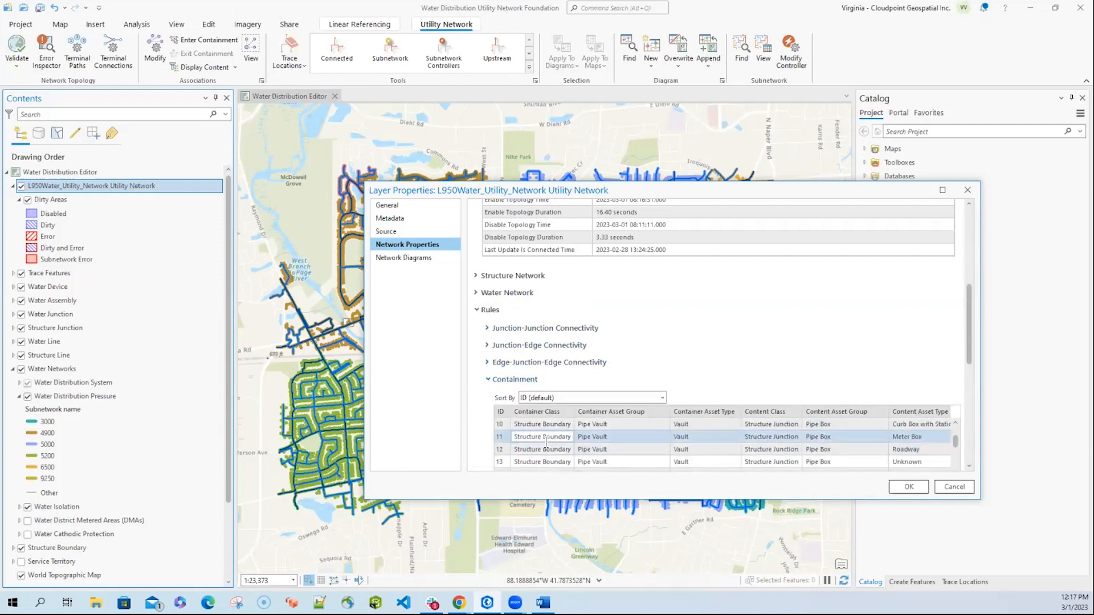
scroll(747, 433, up, 2)
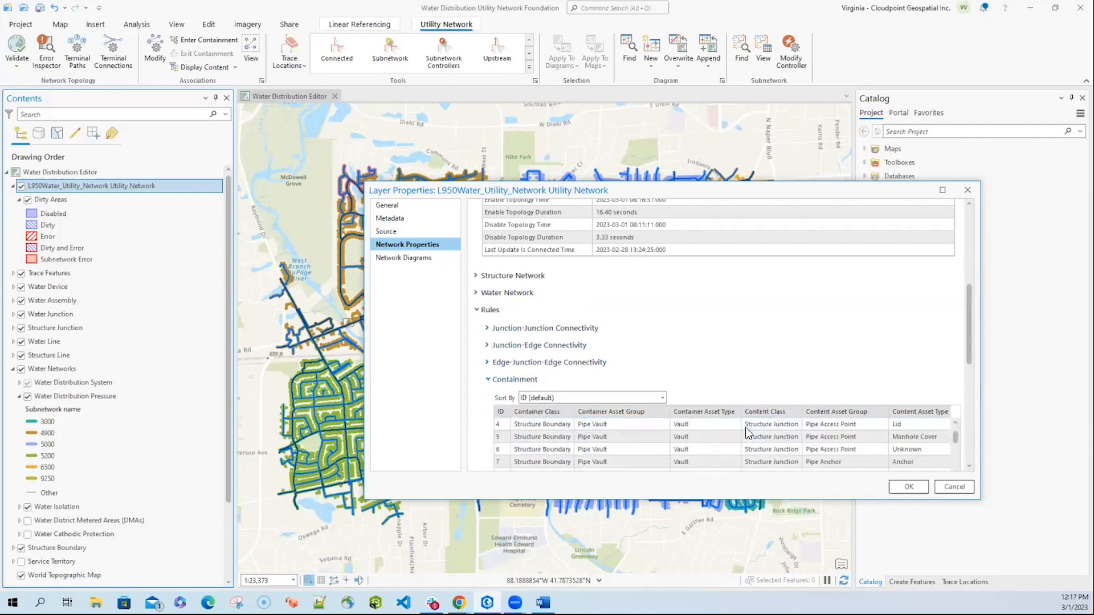
click(487, 379)
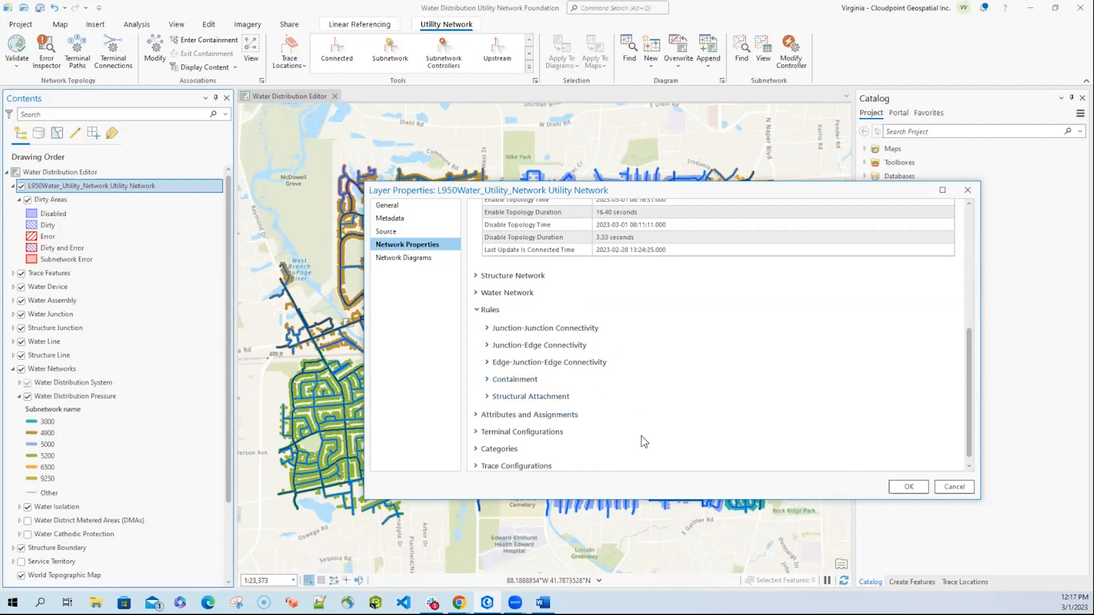
click(954, 486)
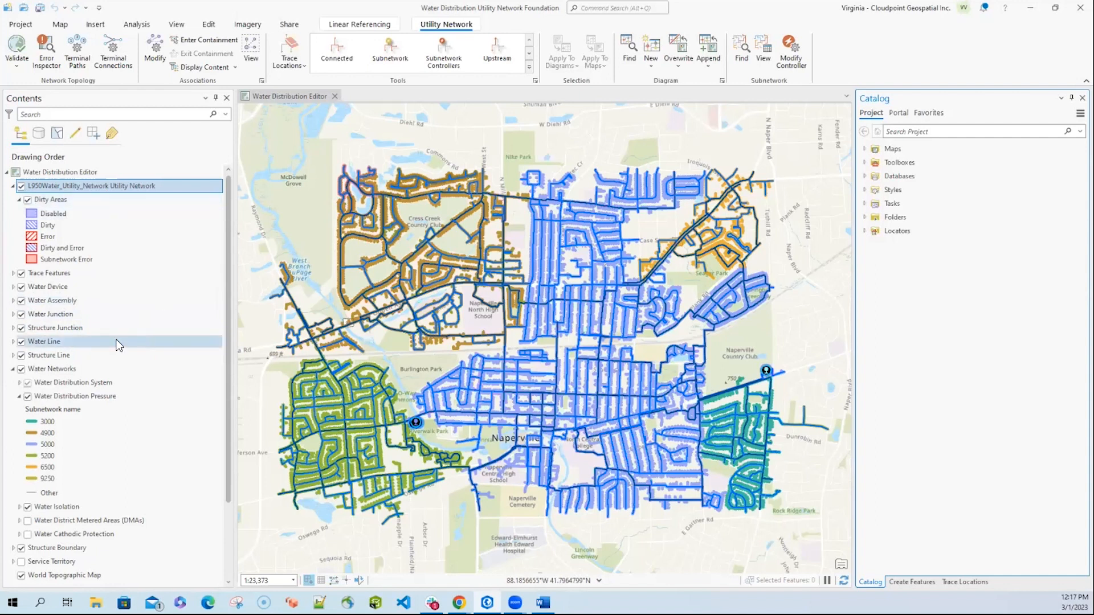
Expand the Water Device group layer and open the attribute rules from its Fire Hydrant sublayer
click(13, 286)
scroll(134, 340, down, 1)
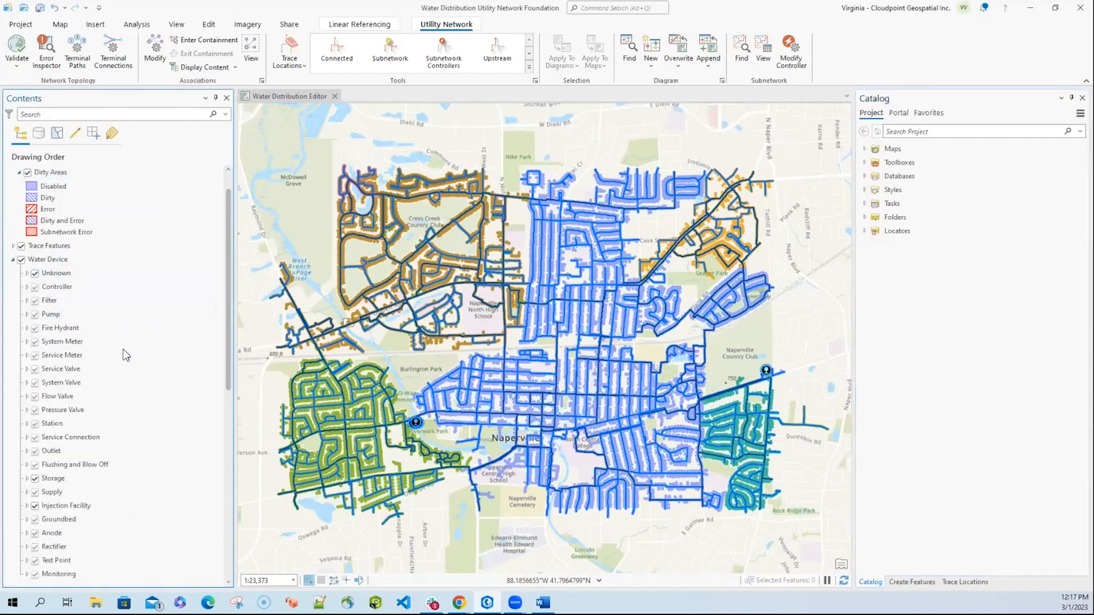
right_click(95, 328)
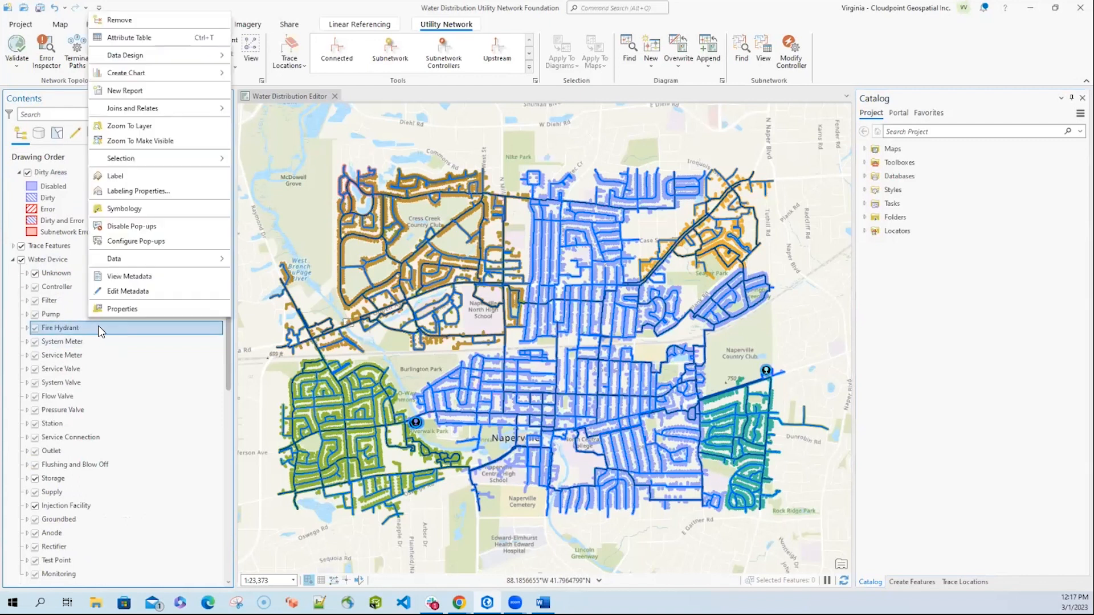
click(222, 56)
click(265, 103)
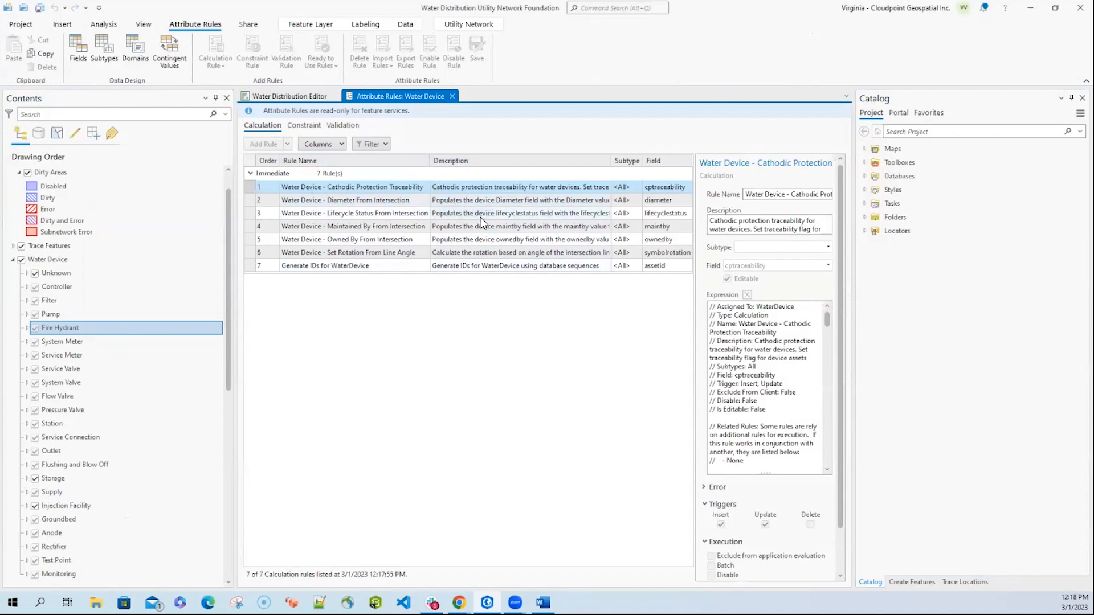
Inspect the Generate IDs for WaterDevice calculation rule and the Hydrant Valve Size constraint rule, and close the attribute rules view
click(248, 268)
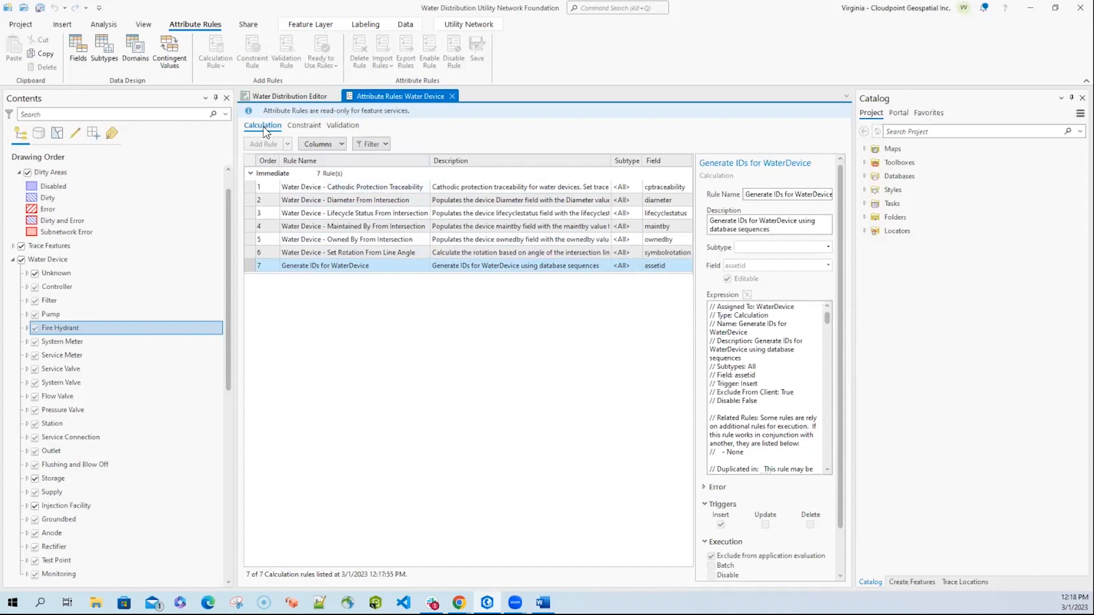
click(312, 126)
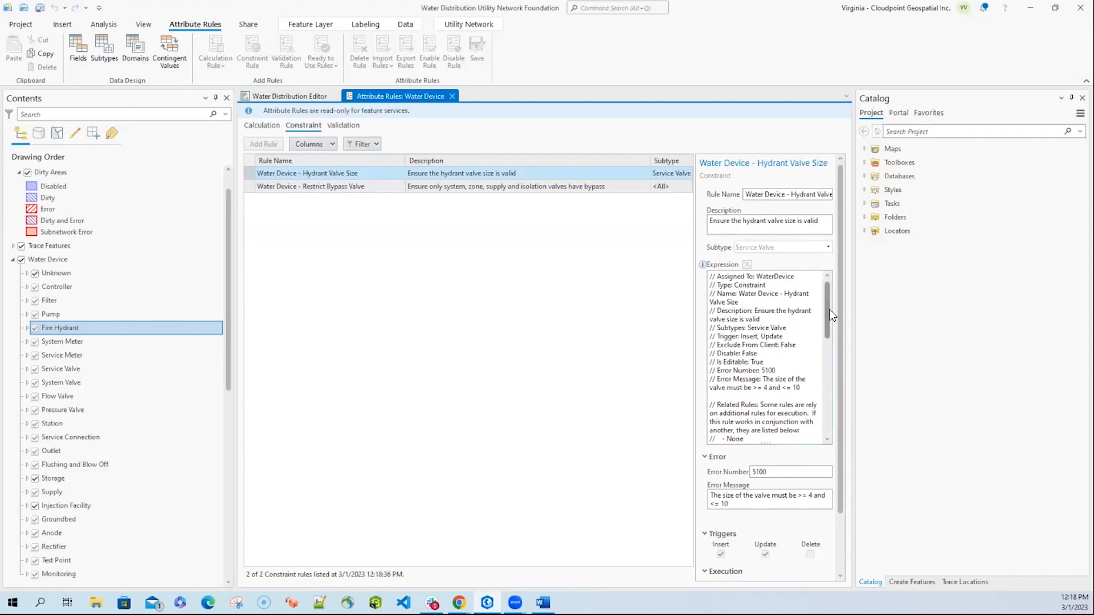
mouse_move(828, 310)
mouse_down()
mouse_move(828, 401)
mouse_move(825, 313)
mouse_up()
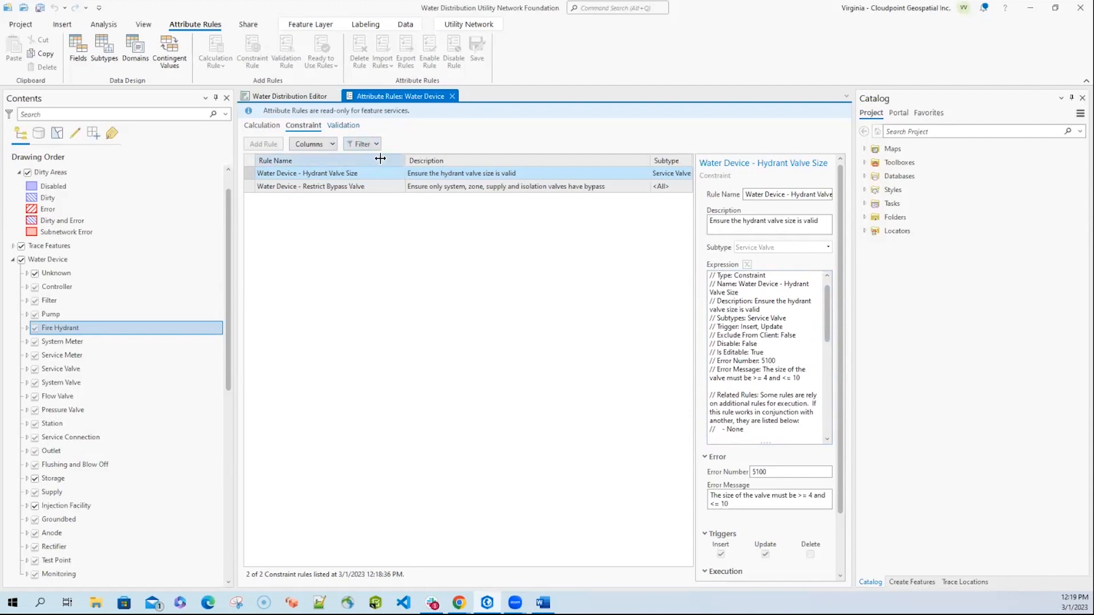
click(451, 96)
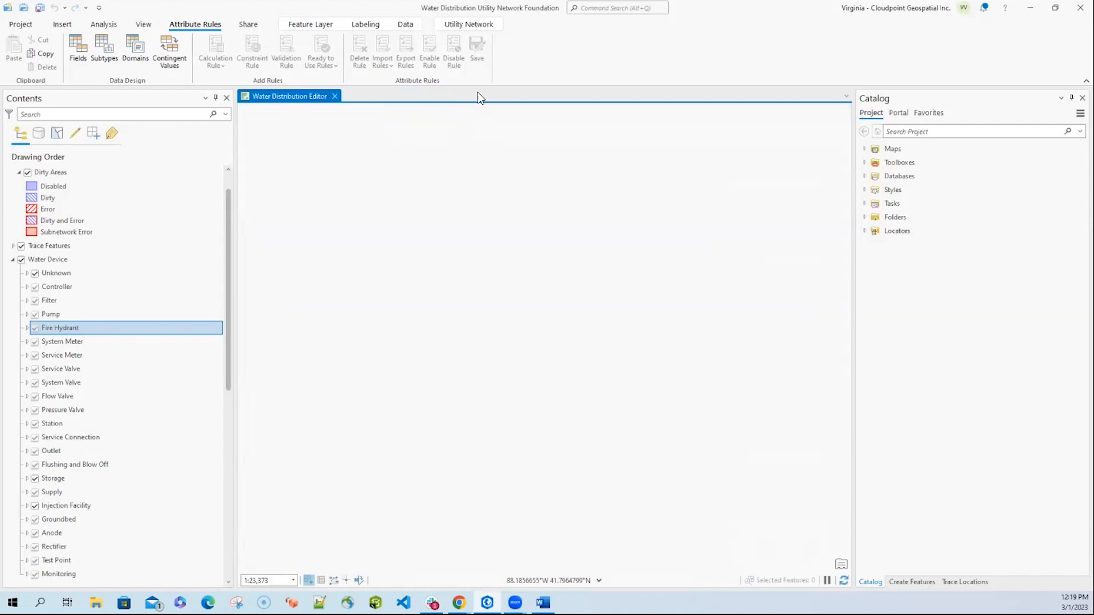
Revisit the Fire Hydrant sublayer's calculation attribute rules, close the rules view and collapse the Water Device group
click(13, 261)
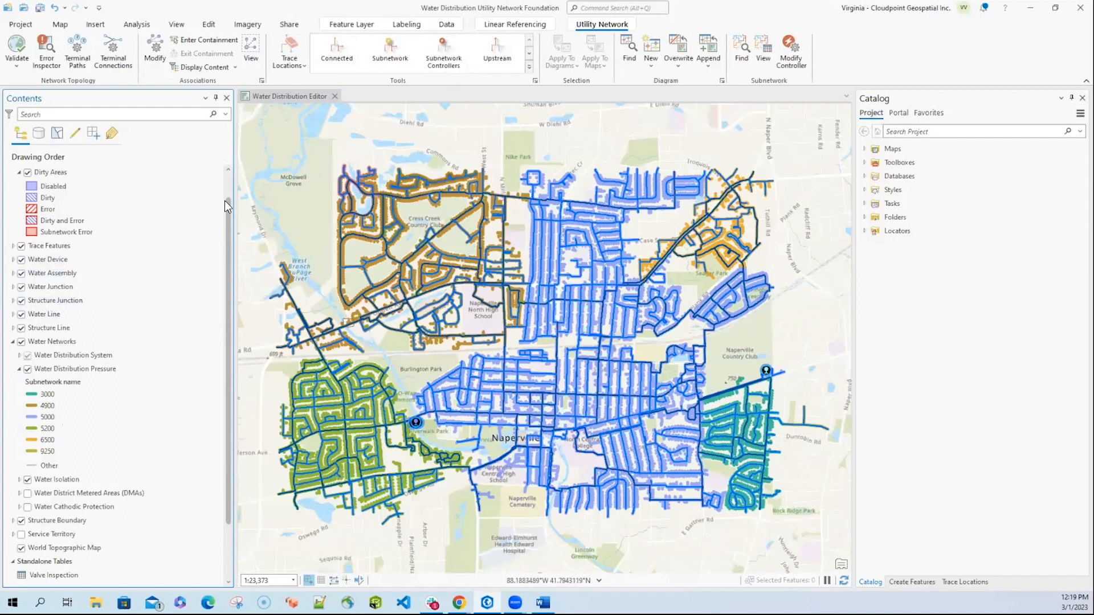
click(12, 260)
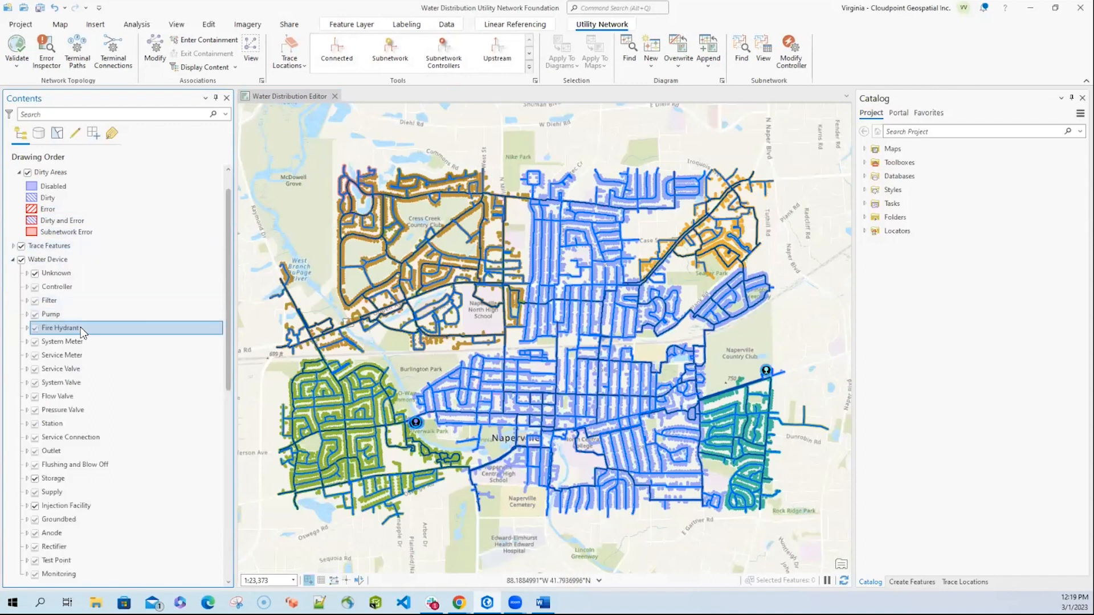
right_click(81, 328)
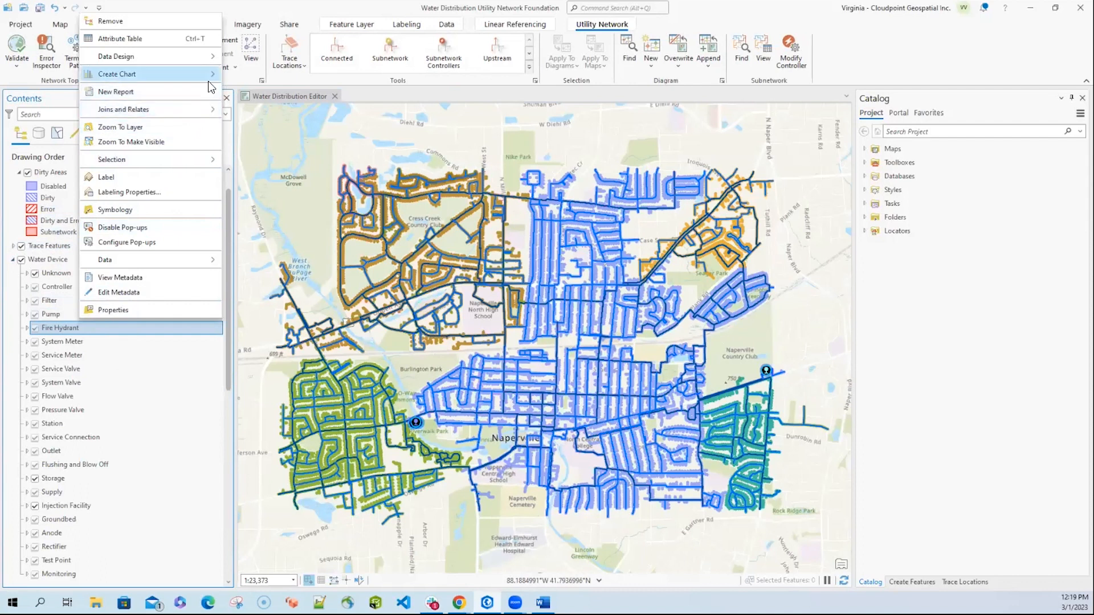
mouse_move(217, 59)
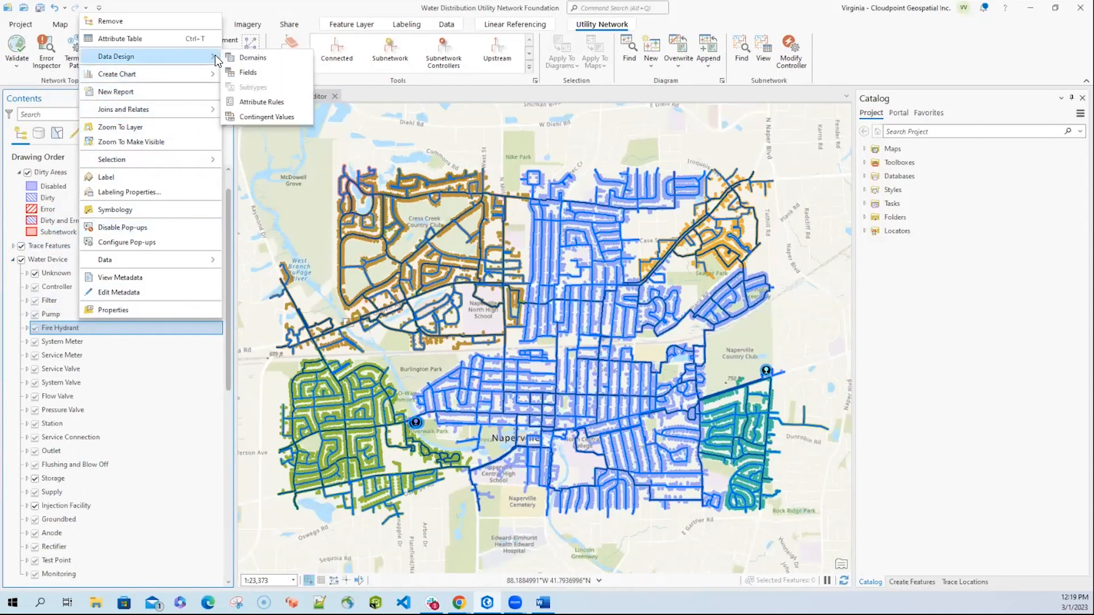
click(261, 101)
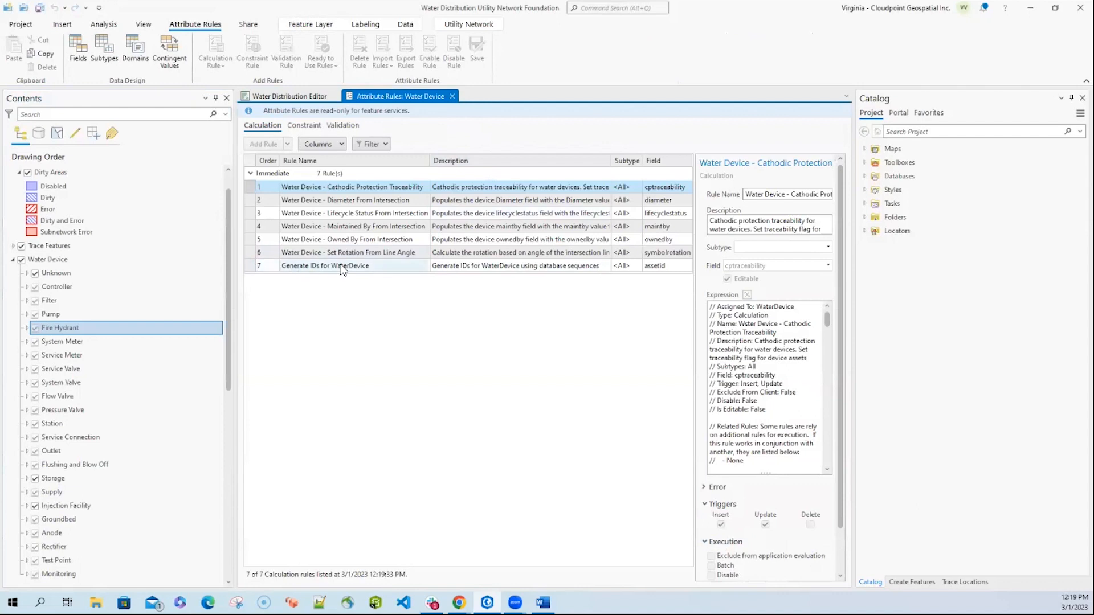
click(452, 97)
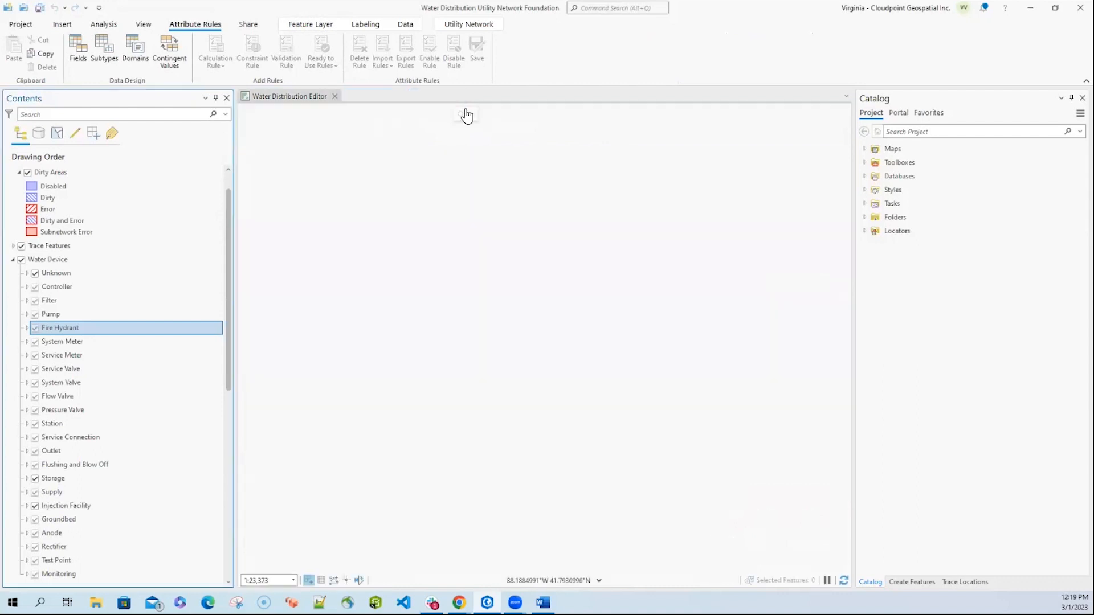
click(14, 260)
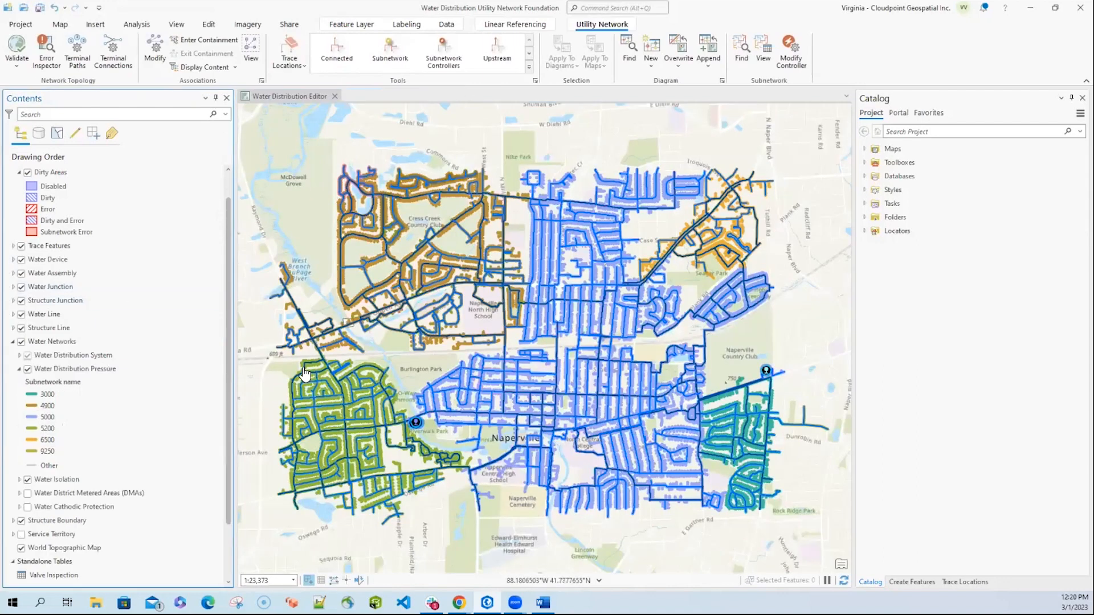
Go to the Attribute Rule Demo bookmark and turn off the Water Networks layer
click(61, 24)
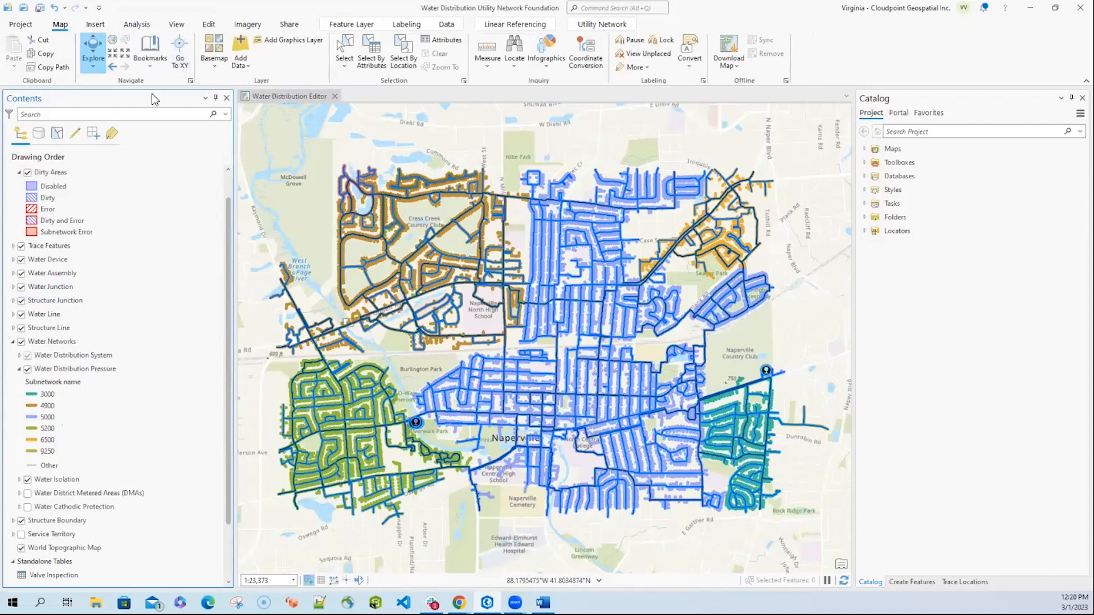
click(215, 64)
click(214, 71)
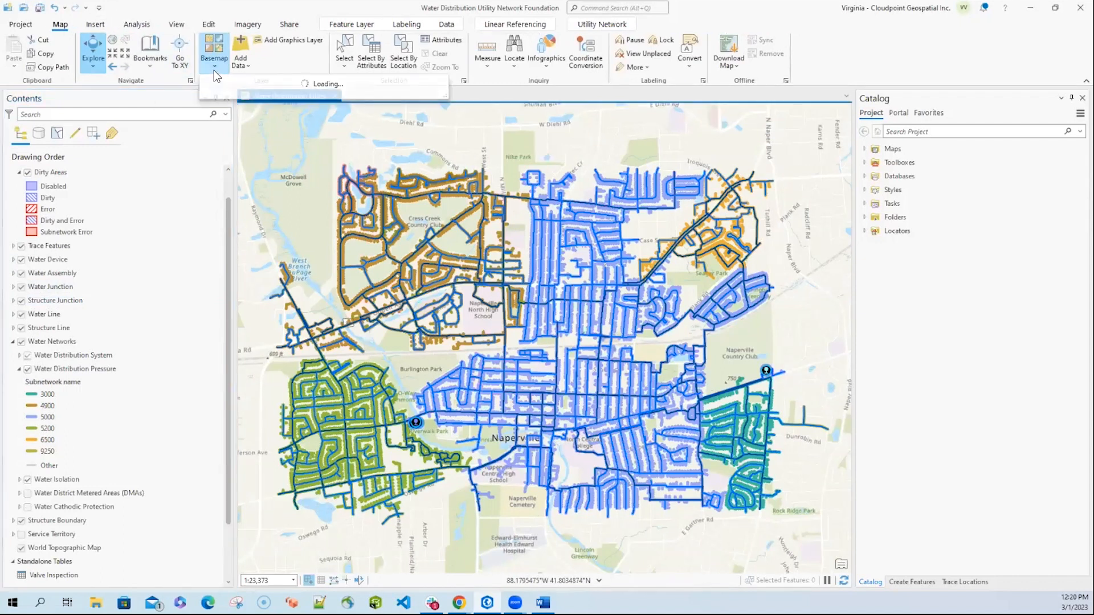
click(166, 64)
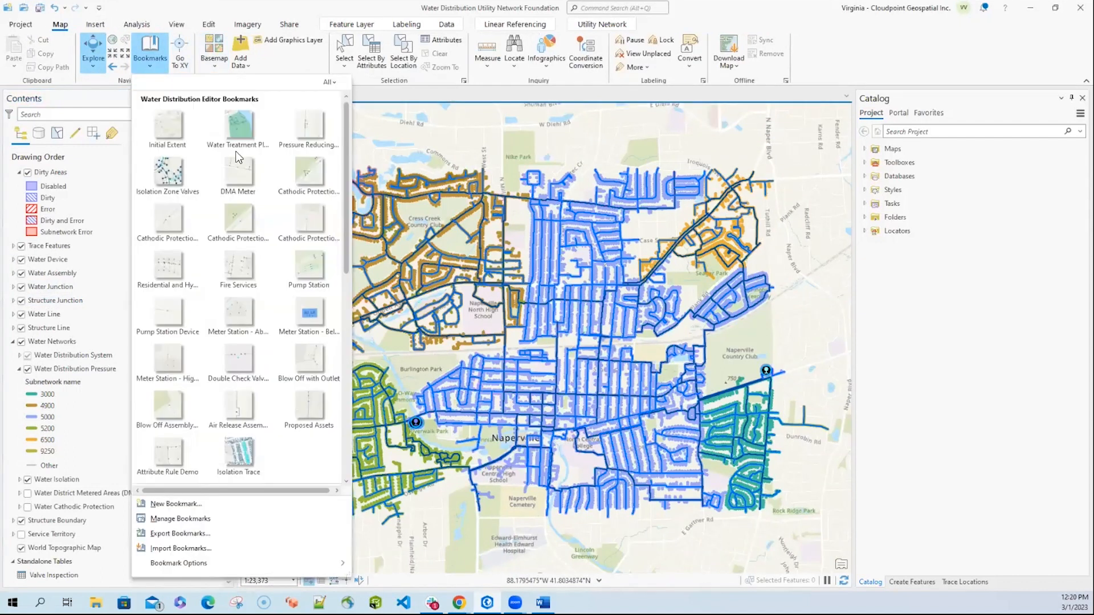
click(168, 454)
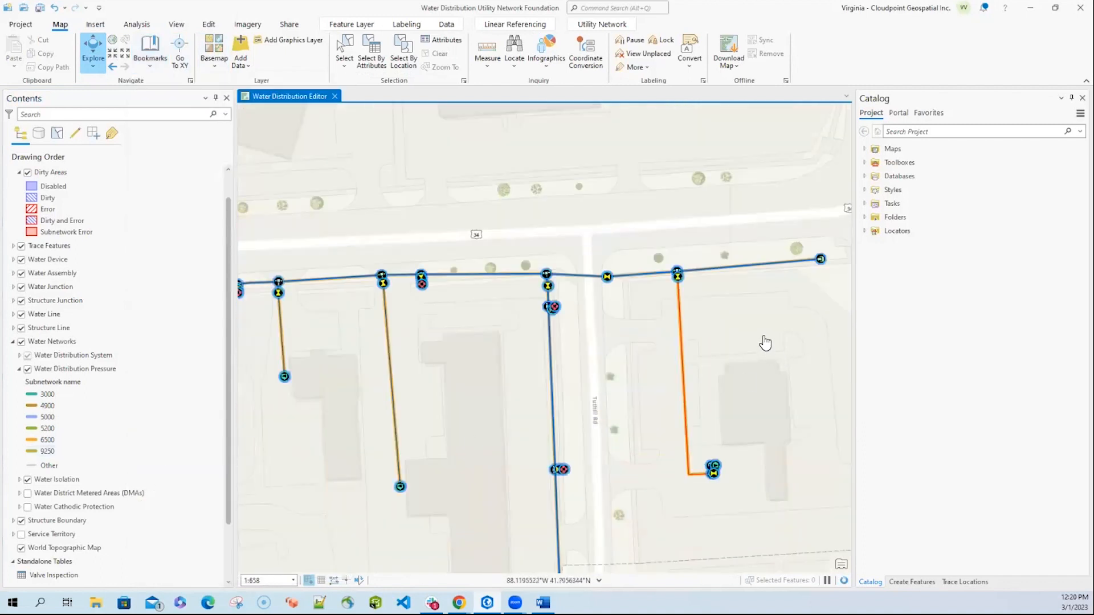
drag(764, 348, 665, 386)
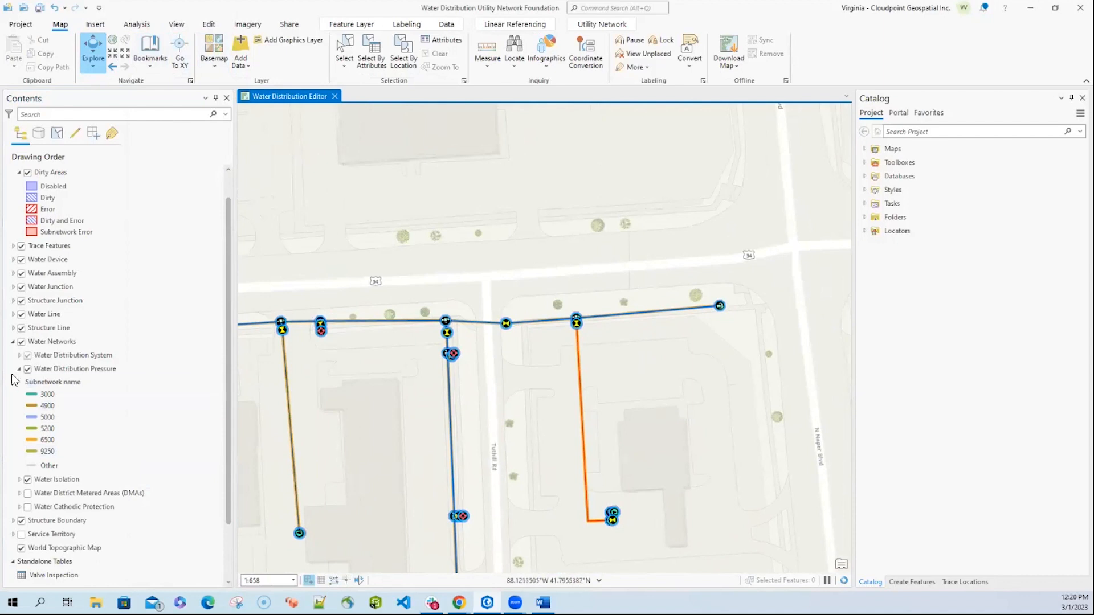
click(21, 342)
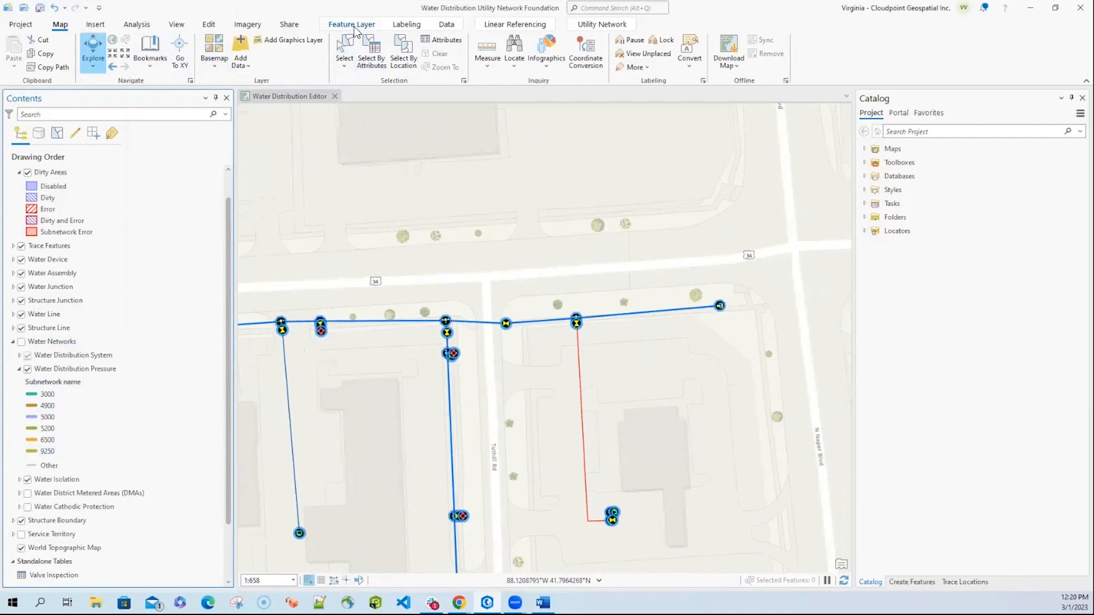
Split the easternmost water main segment past Tuthill Rd near its midpoint, and clear the selection
click(209, 24)
click(352, 50)
click(648, 322)
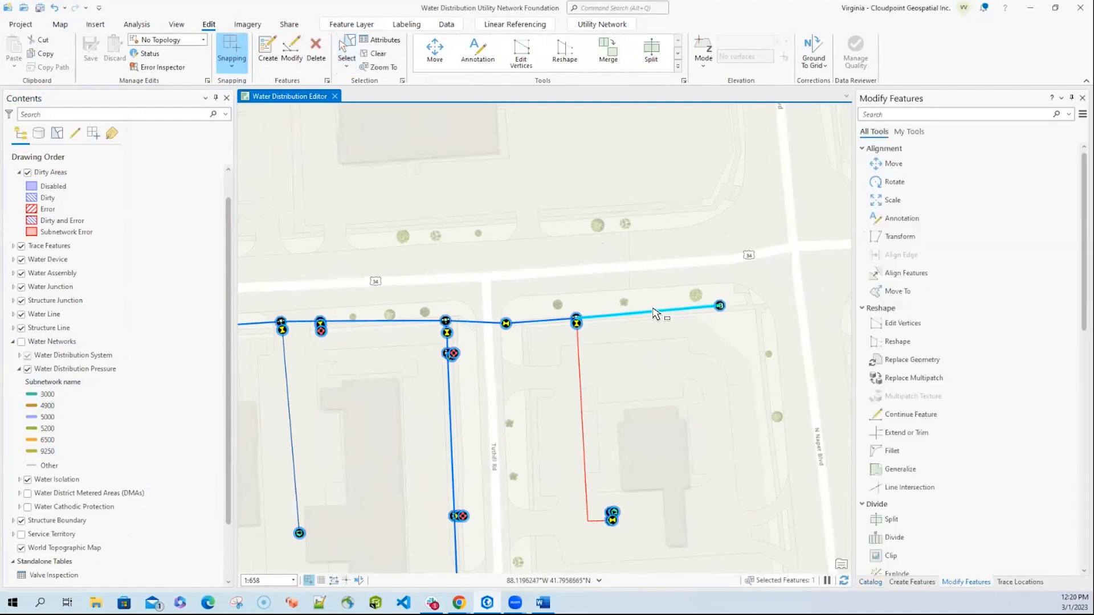
click(651, 48)
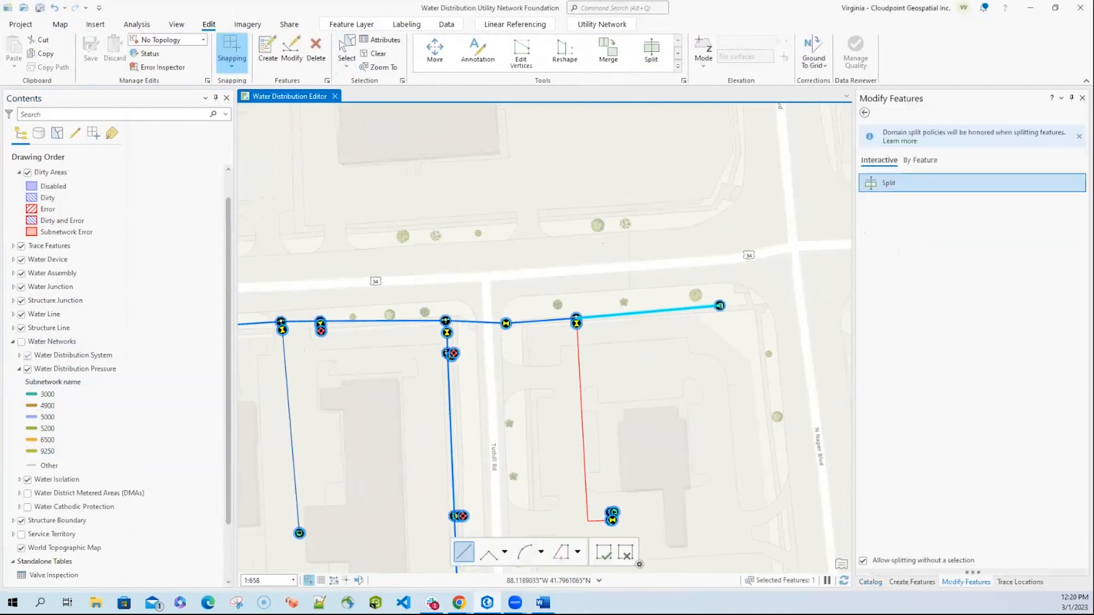
click(651, 299)
double_click(659, 337)
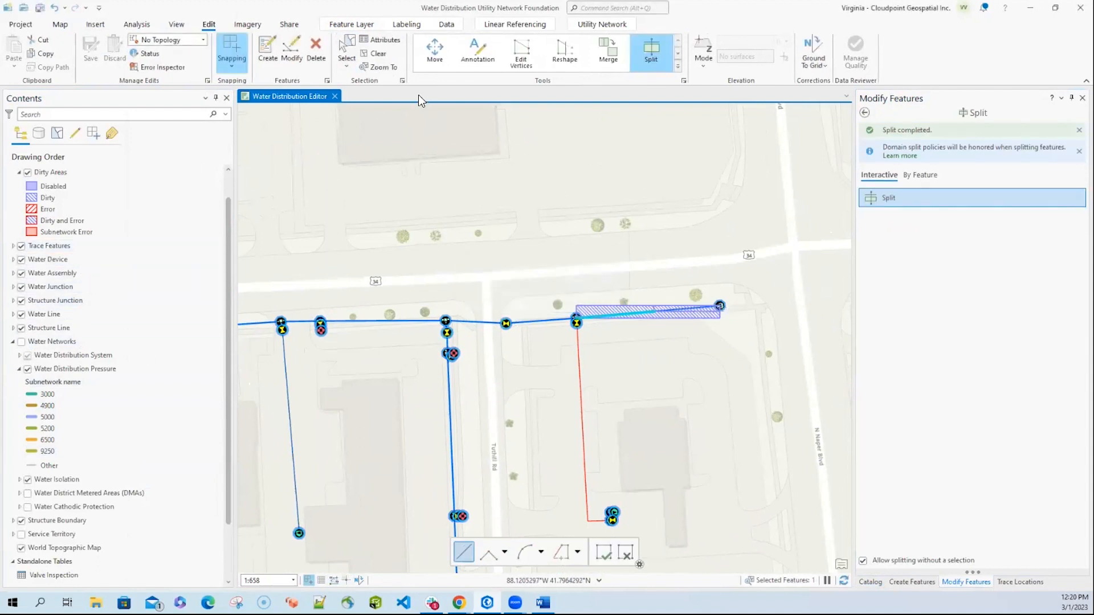
click(376, 59)
Turn off the Dirty Areas layer and place a System valve at the new endpoint where the water main was split
scroll(227, 229, up, 1)
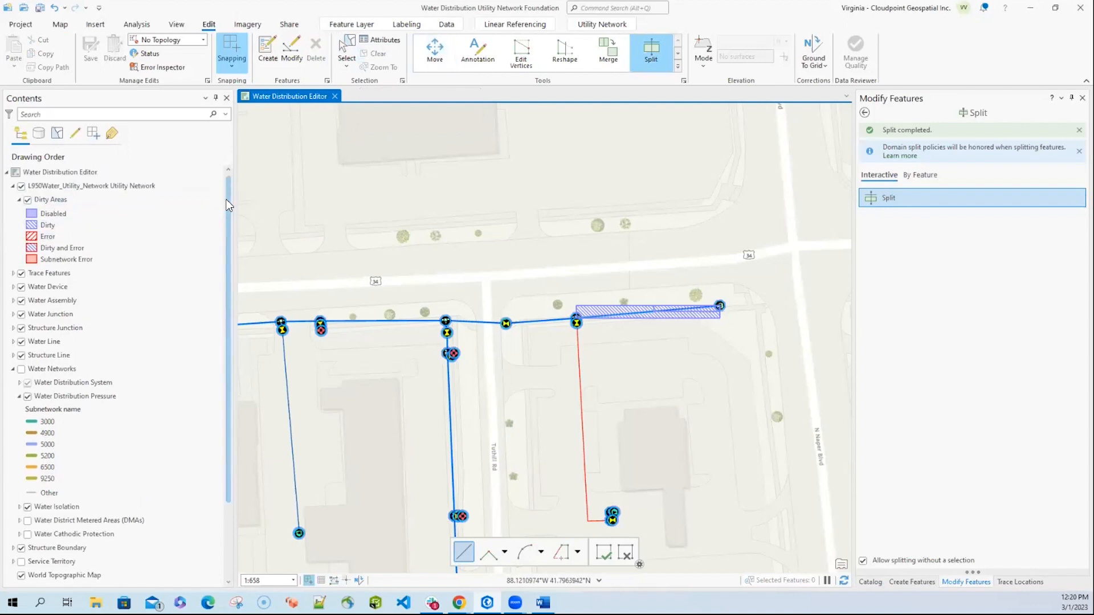
click(27, 200)
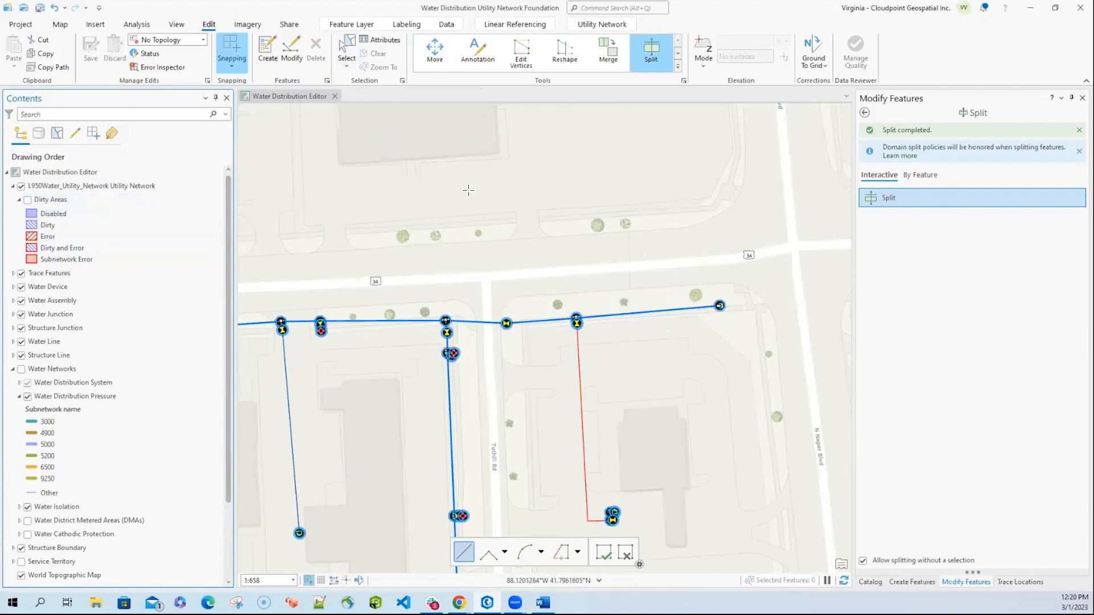
click(347, 49)
click(268, 51)
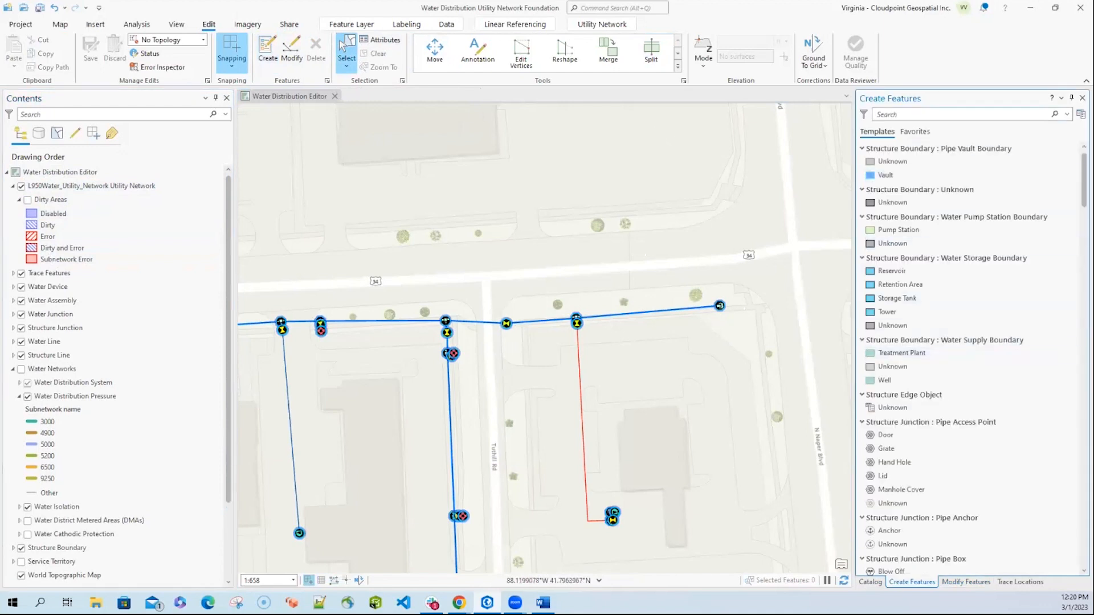
text(system)
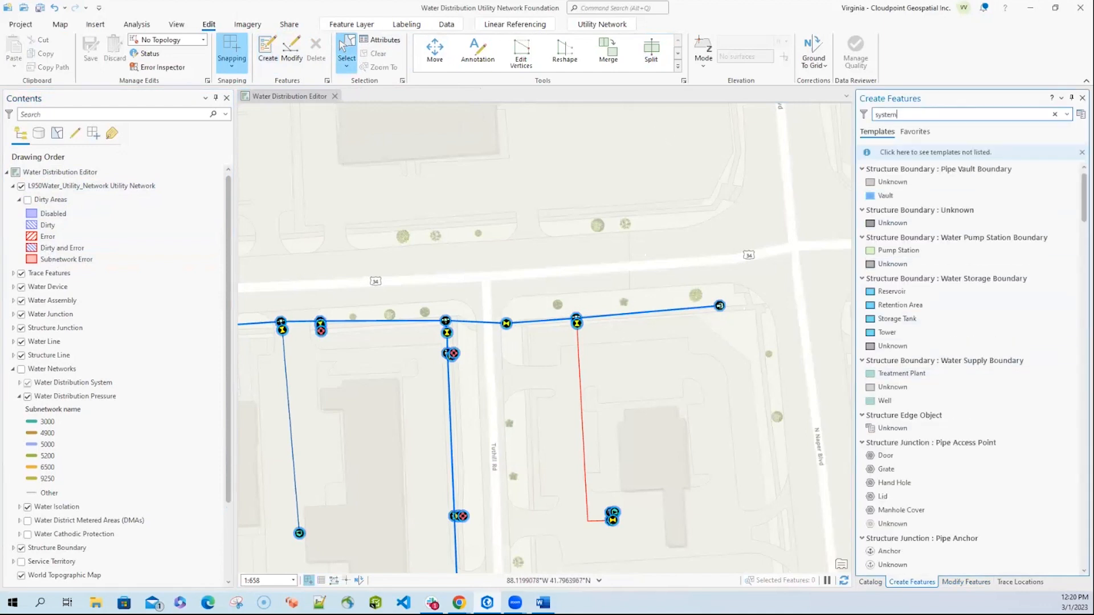
click(880, 306)
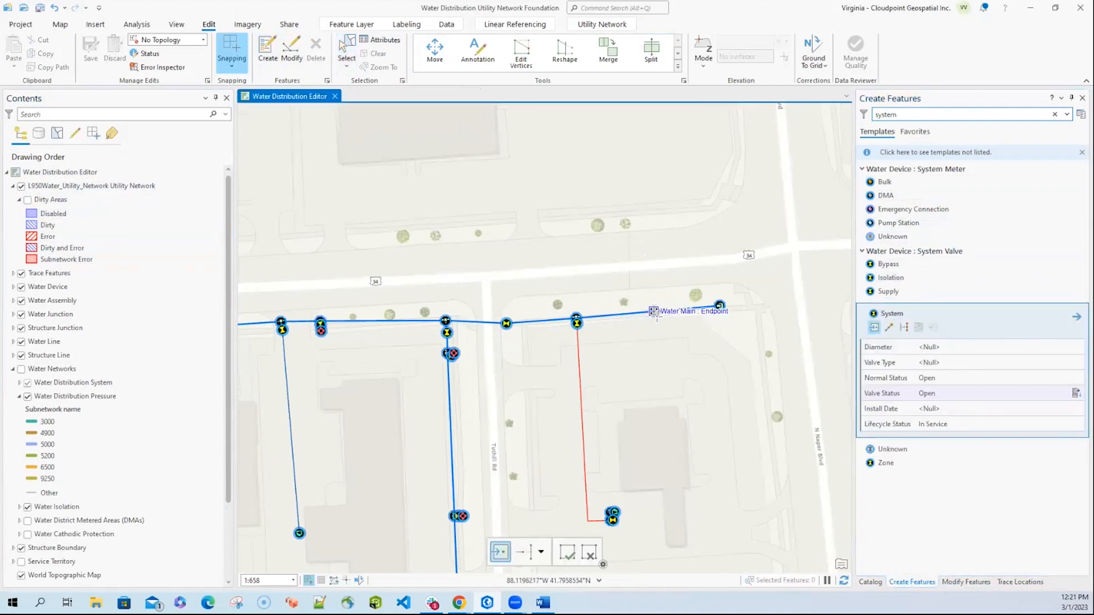
click(654, 312)
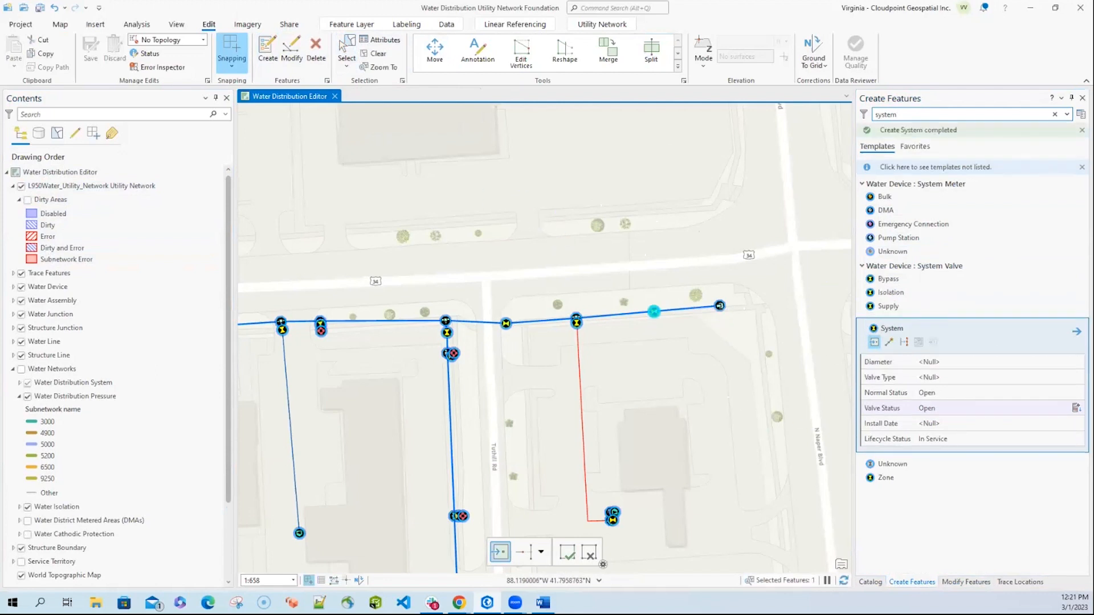
click(568, 560)
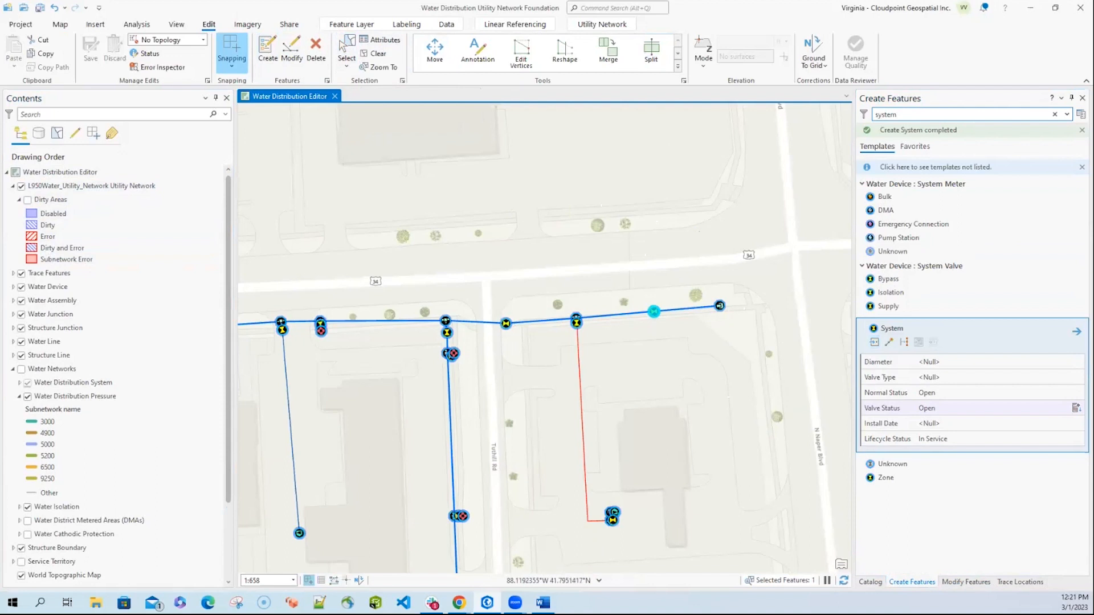
Examine the new system valve's attributes, including diameter, asset ID, ownership, symbol rotation and lifecycle status
click(379, 40)
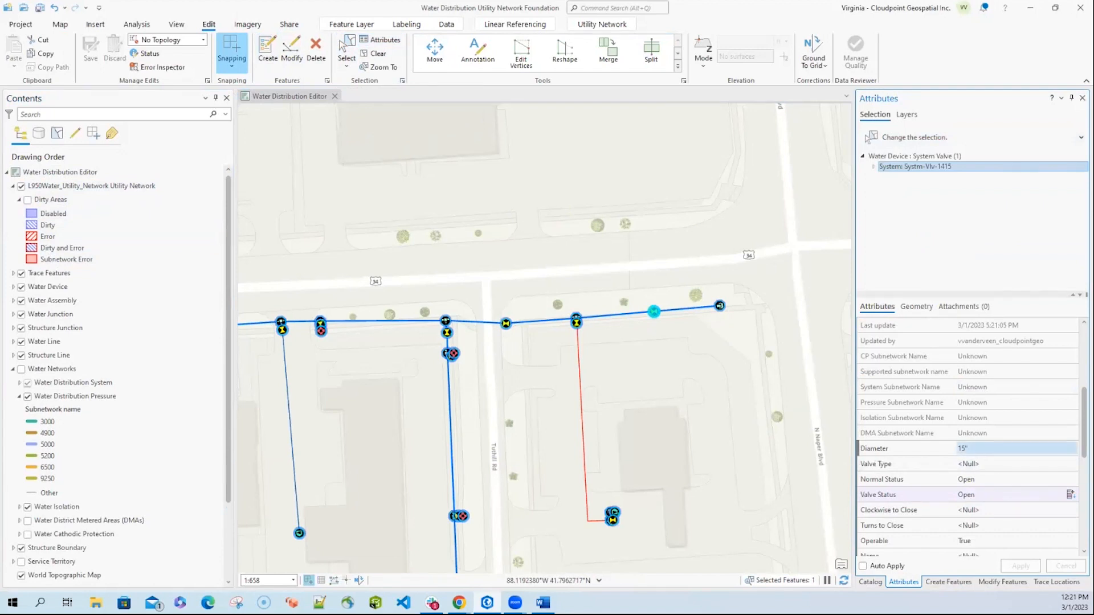
scroll(968, 433, down, 4)
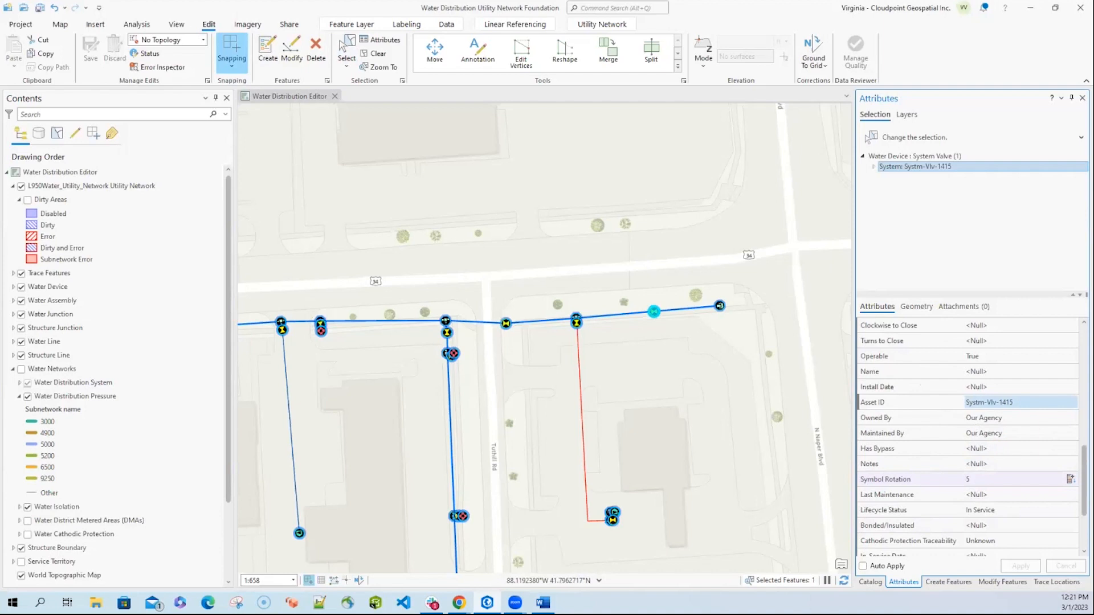
scroll(1014, 433, down, 1)
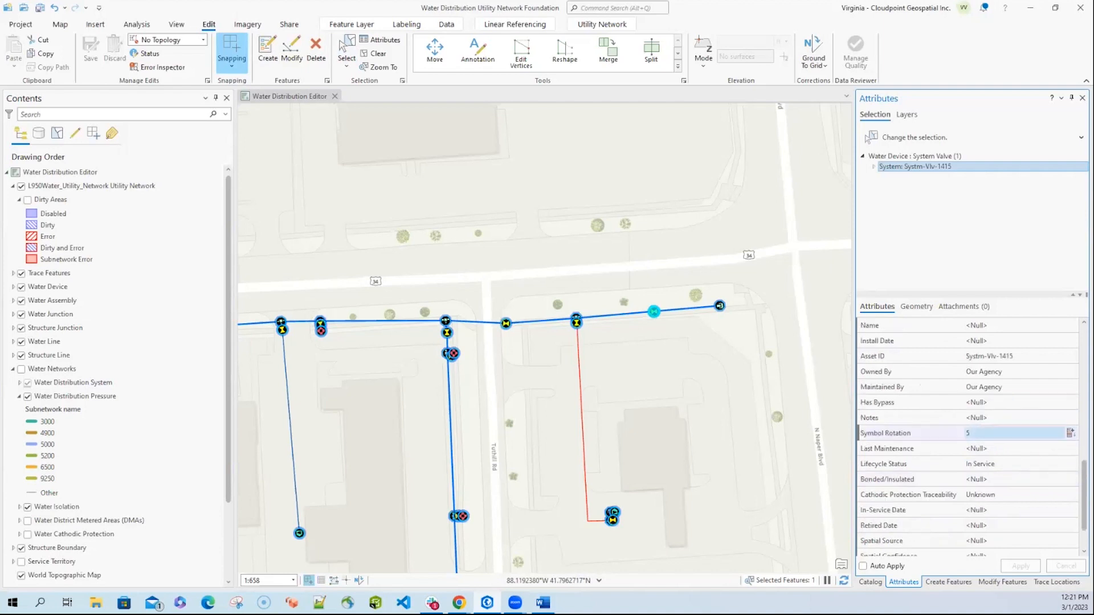
scroll(1014, 449, down, 1)
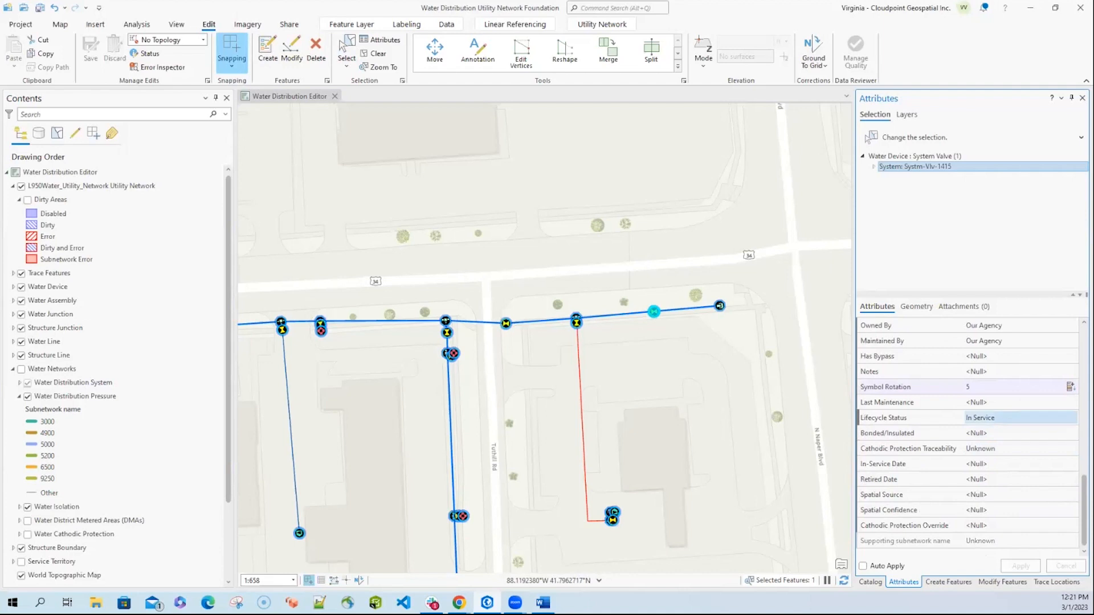
key(Down)
key(Down)
key(Down)
scroll(1014, 463, up, 2)
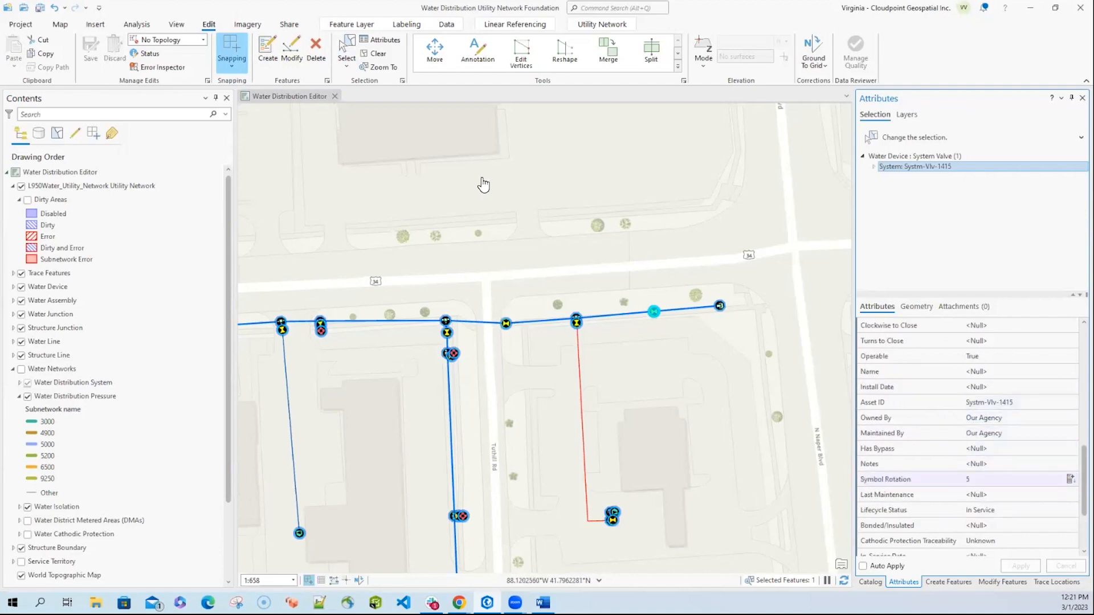
Select the hydrant service valve on the lateral beside Tuthill Rd and try to apply a diameter of 14"
click(347, 47)
drag(468, 503, 486, 406)
scroll(474, 426, up, 3)
scroll(484, 410, up, 6)
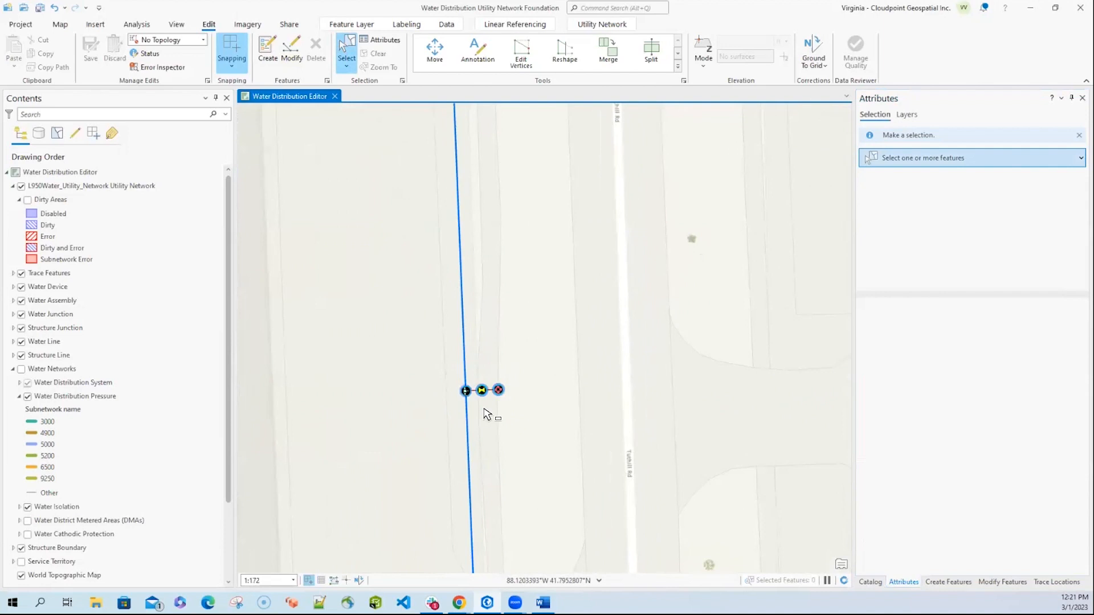
scroll(482, 409, up, 2)
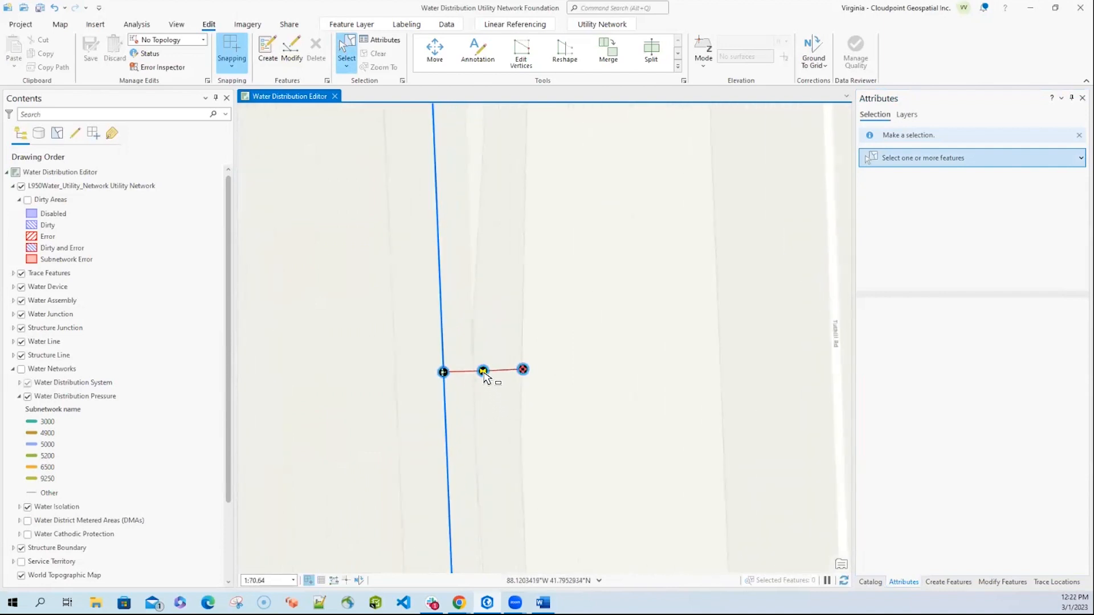
click(484, 373)
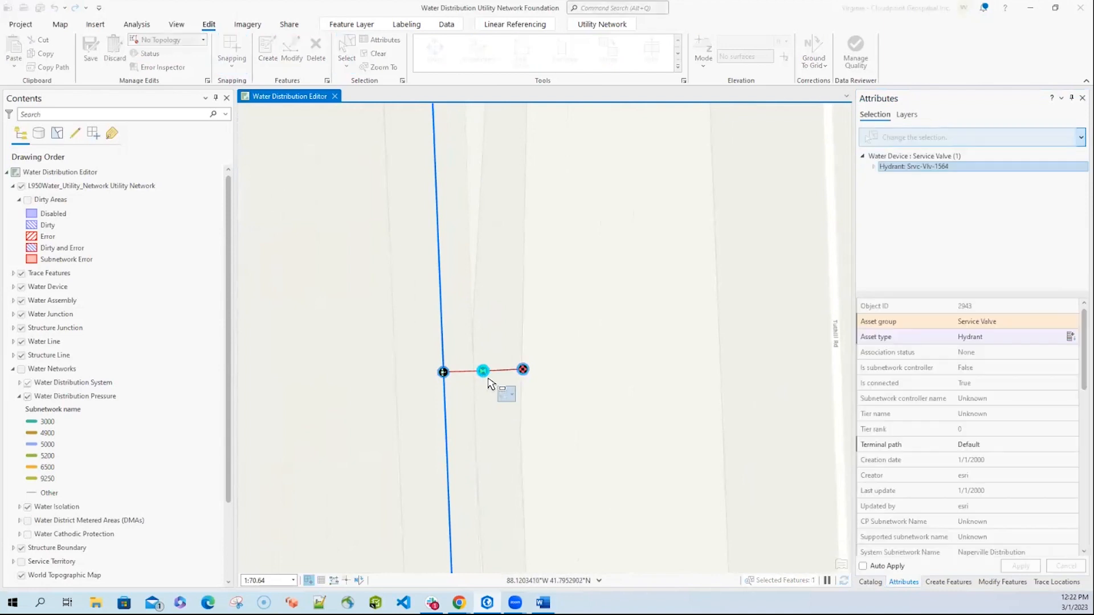
scroll(1017, 430, down, 4)
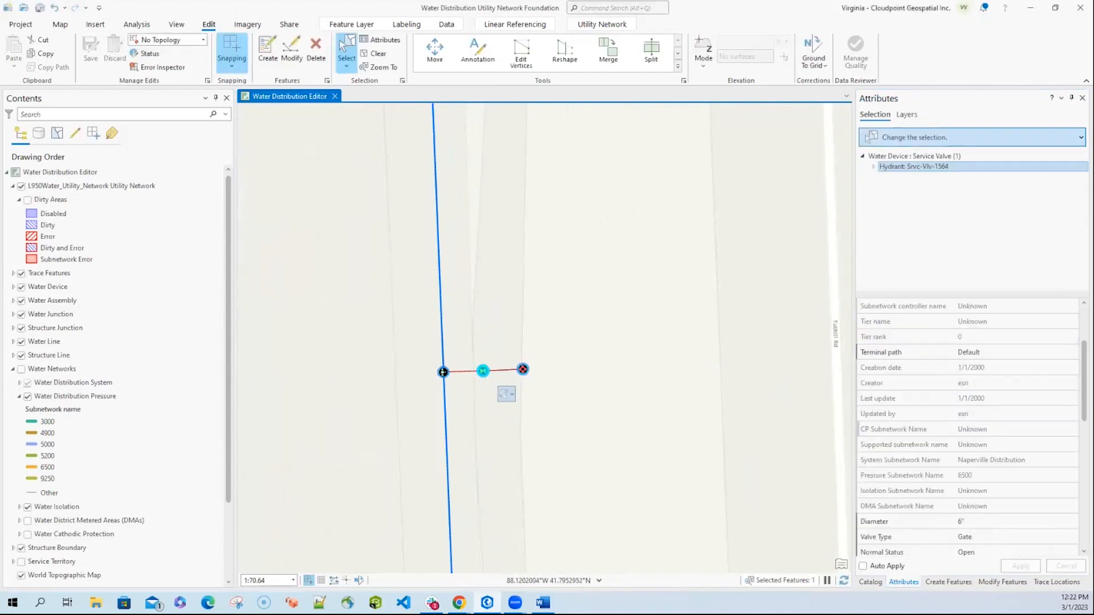
click(1017, 449)
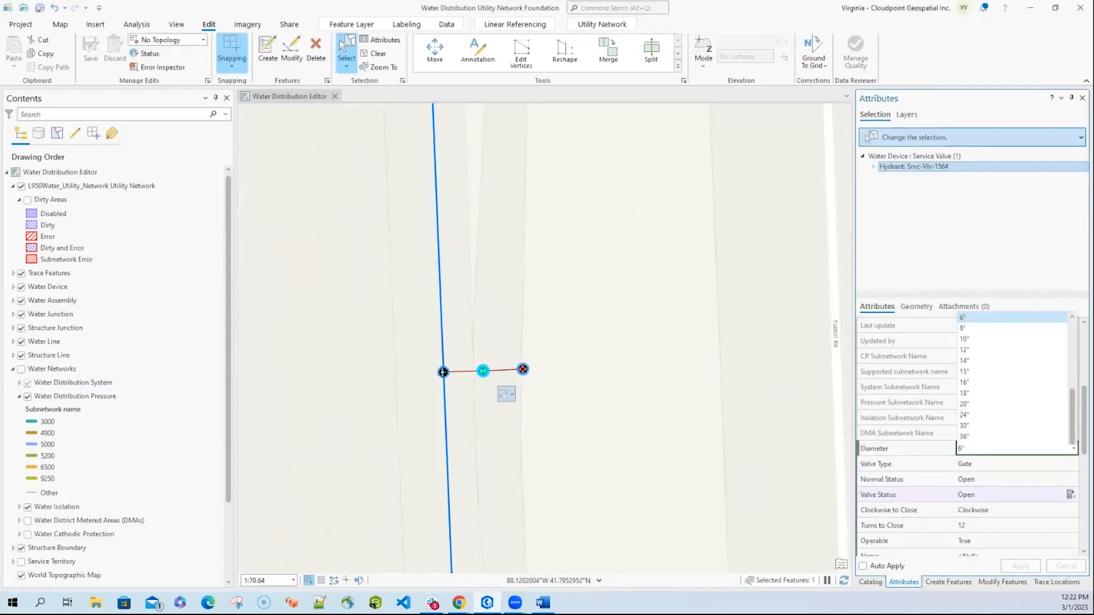
click(979, 263)
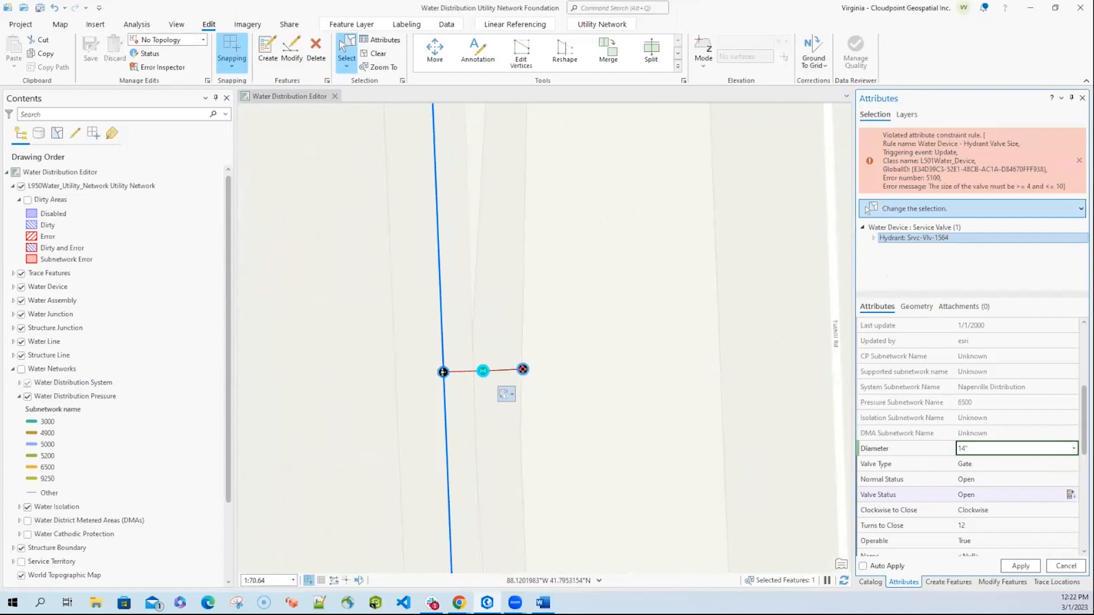
click(465, 375)
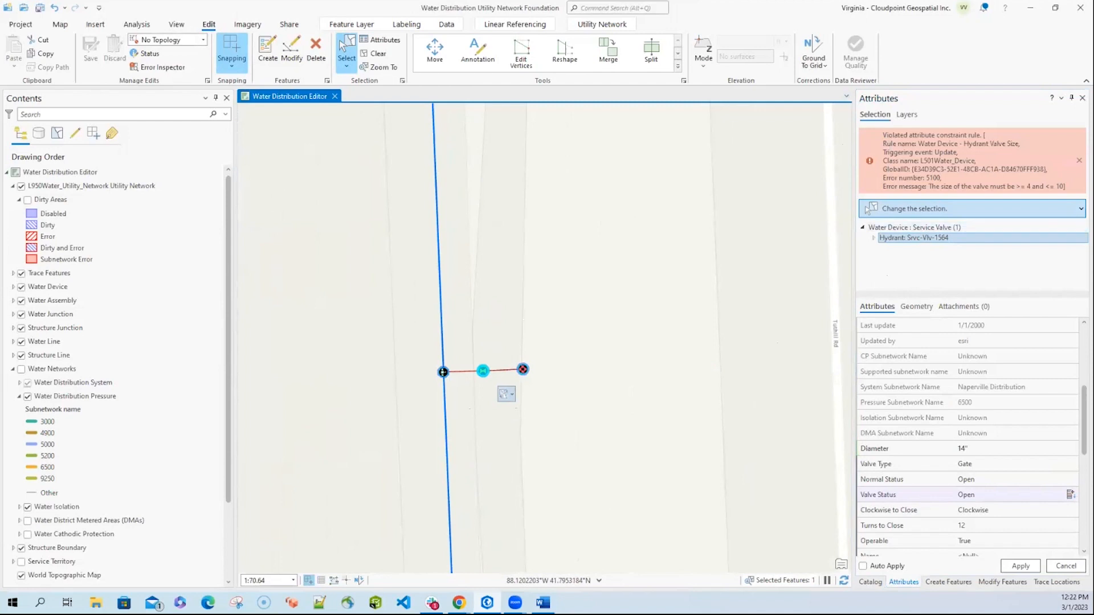
Clear the selection, discarding the uncommitted diameter edit on the hydrant service valve, and close the feature editing panes
click(375, 53)
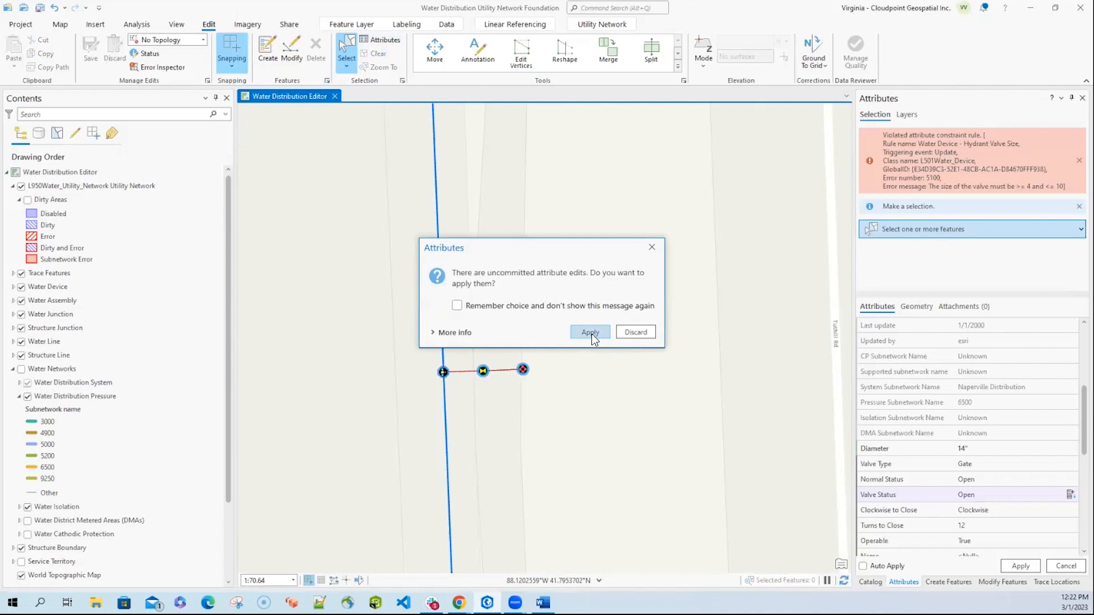
click(637, 335)
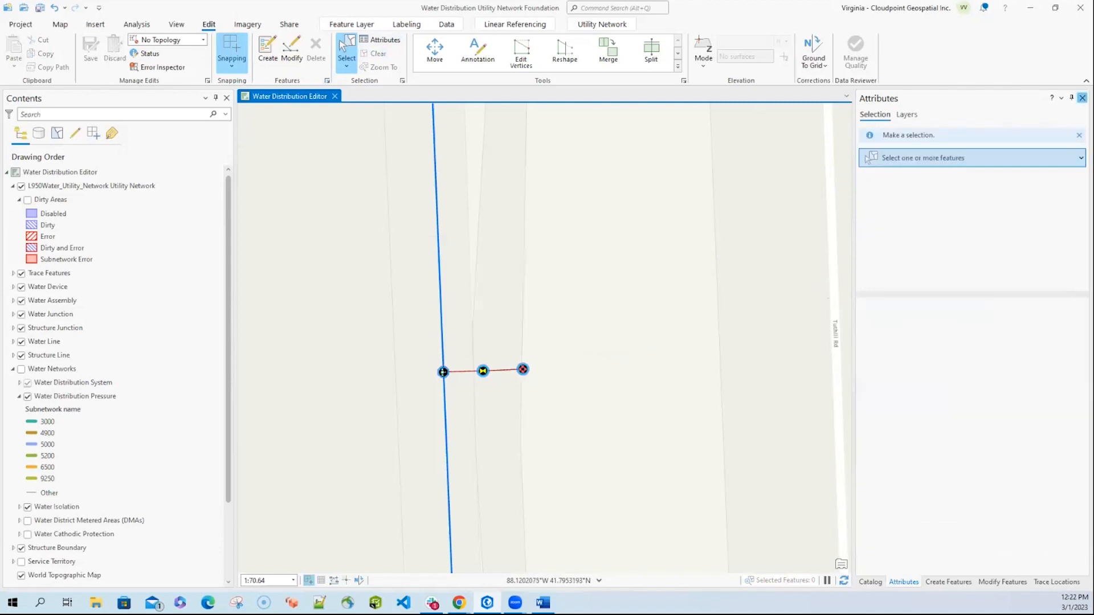
click(1081, 98)
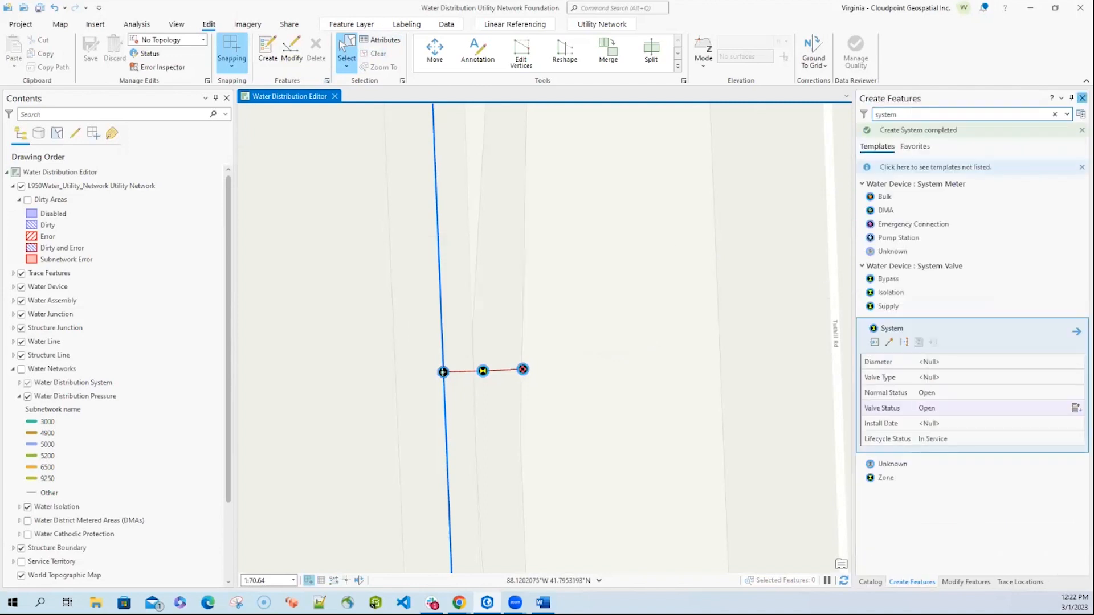
click(651, 50)
Validate the network topology for the entire extent
scroll(332, 235, down, 2)
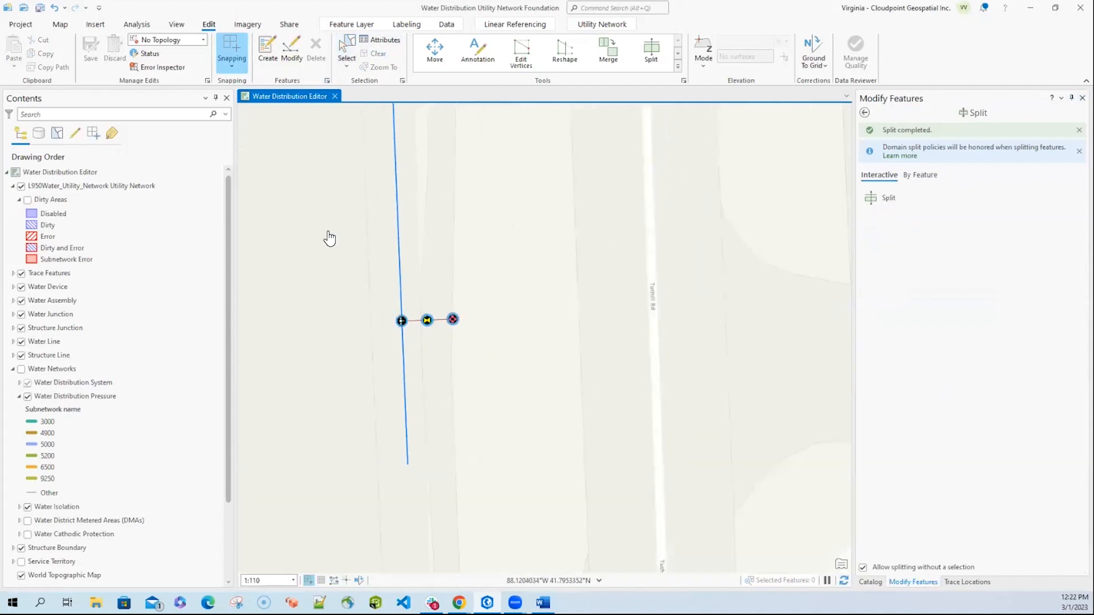
scroll(315, 245, down, 4)
drag(316, 244, 415, 244)
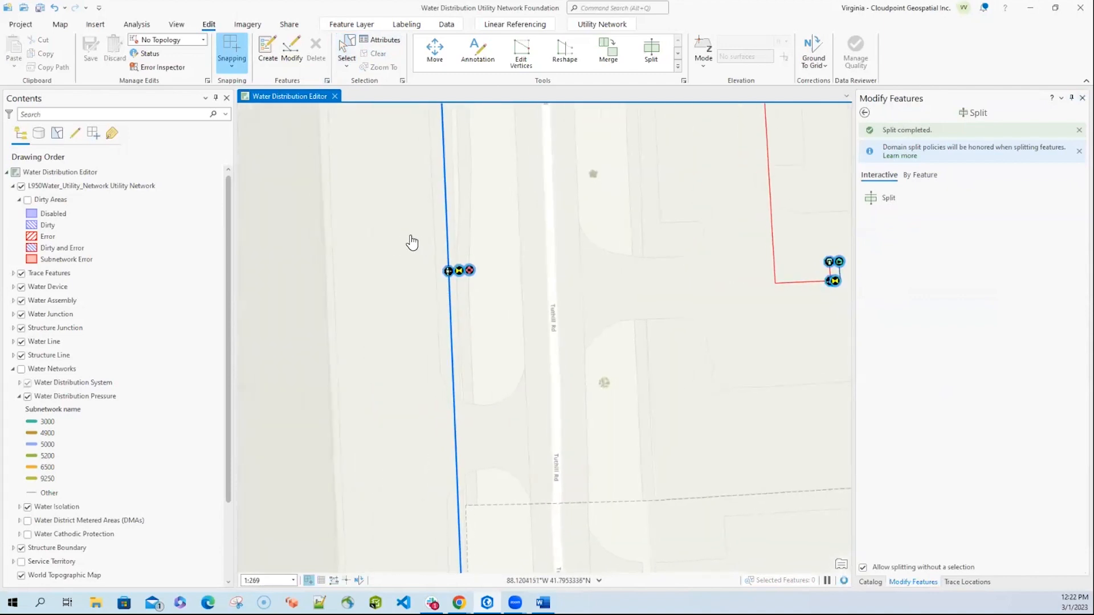
scroll(414, 234, down, 4)
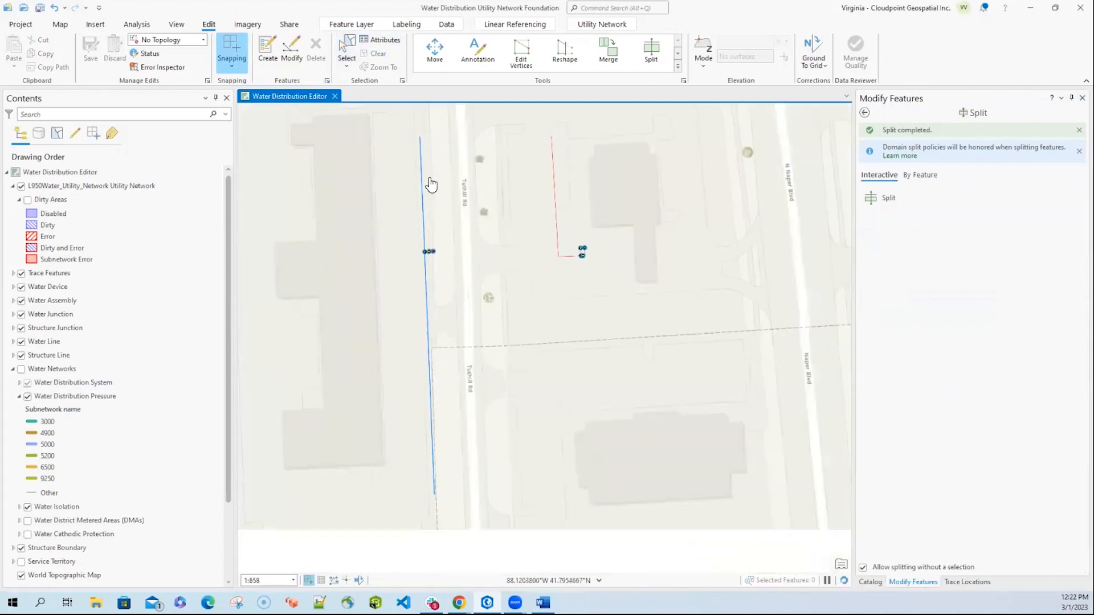
click(593, 25)
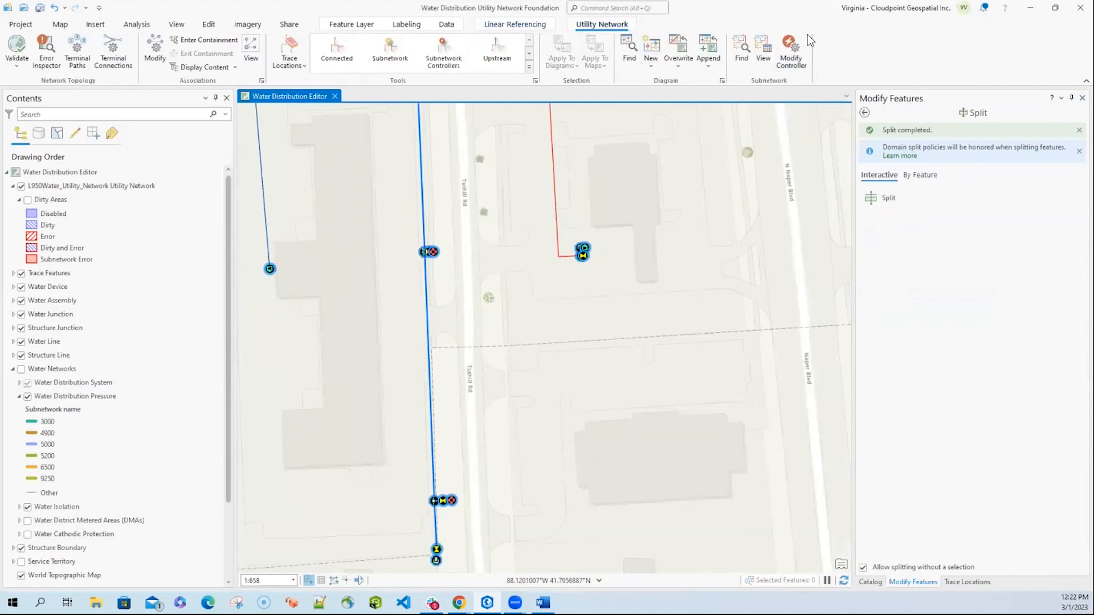
scroll(454, 205, down, 2)
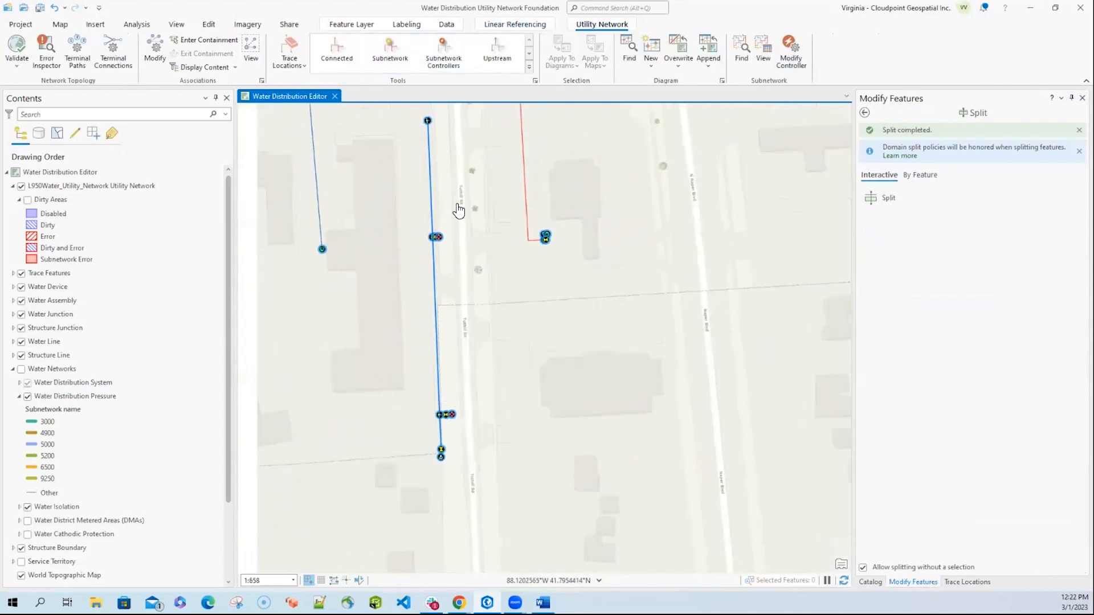
click(16, 66)
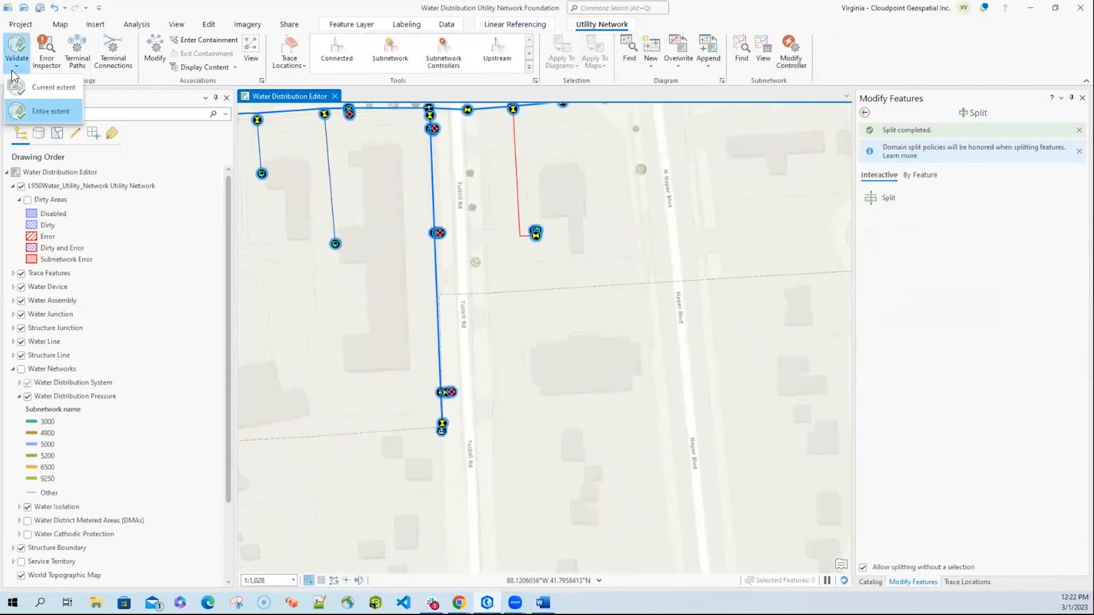
click(50, 111)
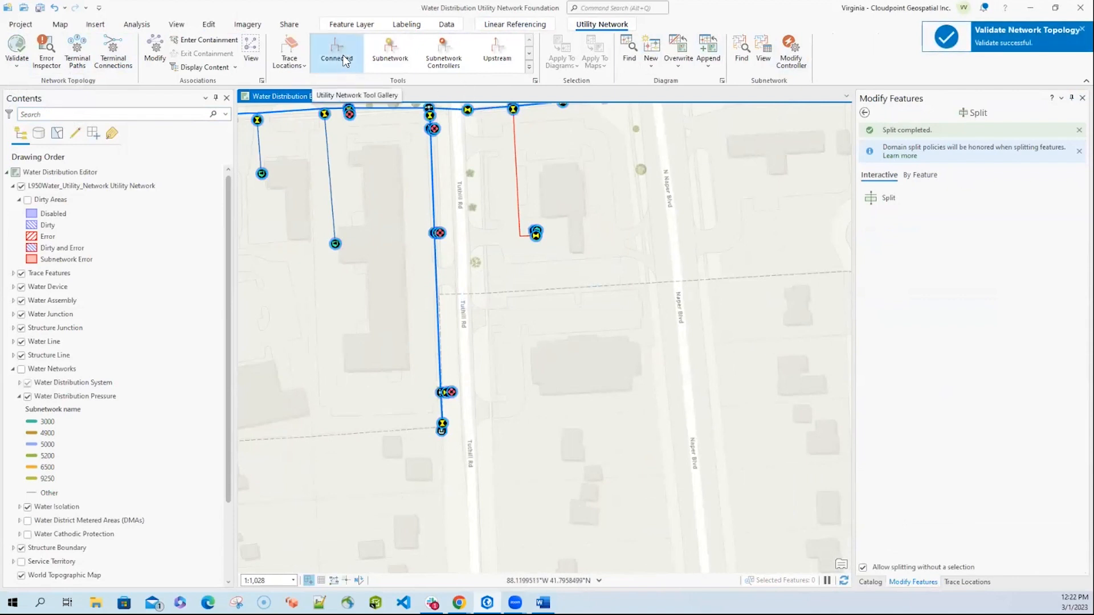
Open the Isolation trace and review the options for starting points, barriers and clearing trace locations
click(528, 67)
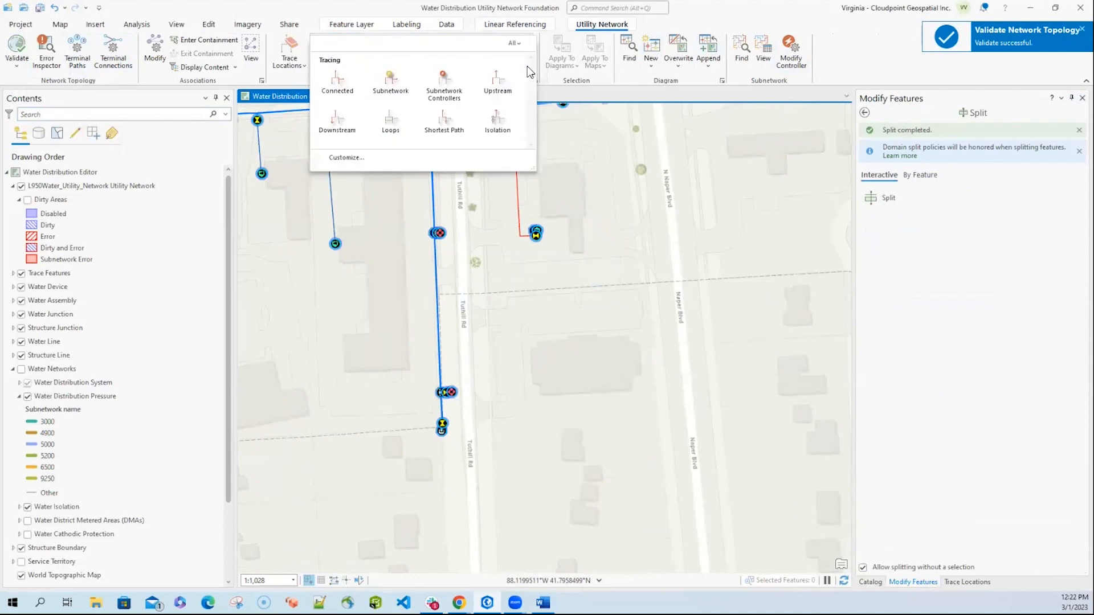
click(500, 132)
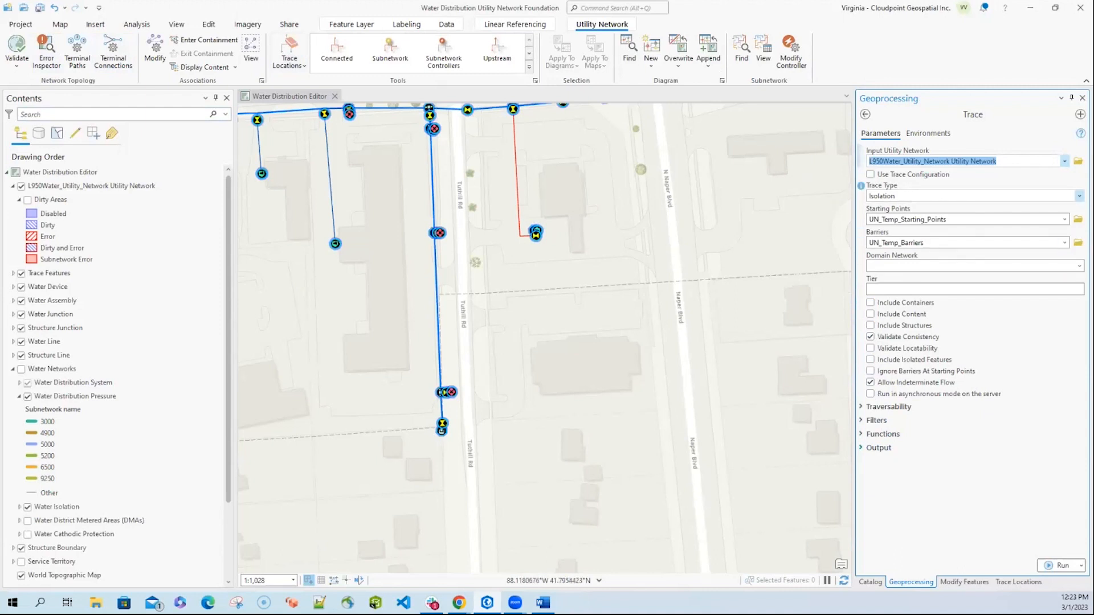
mouse_move(513, 325)
mouse_down()
mouse_move(608, 374)
mouse_move(658, 419)
mouse_up()
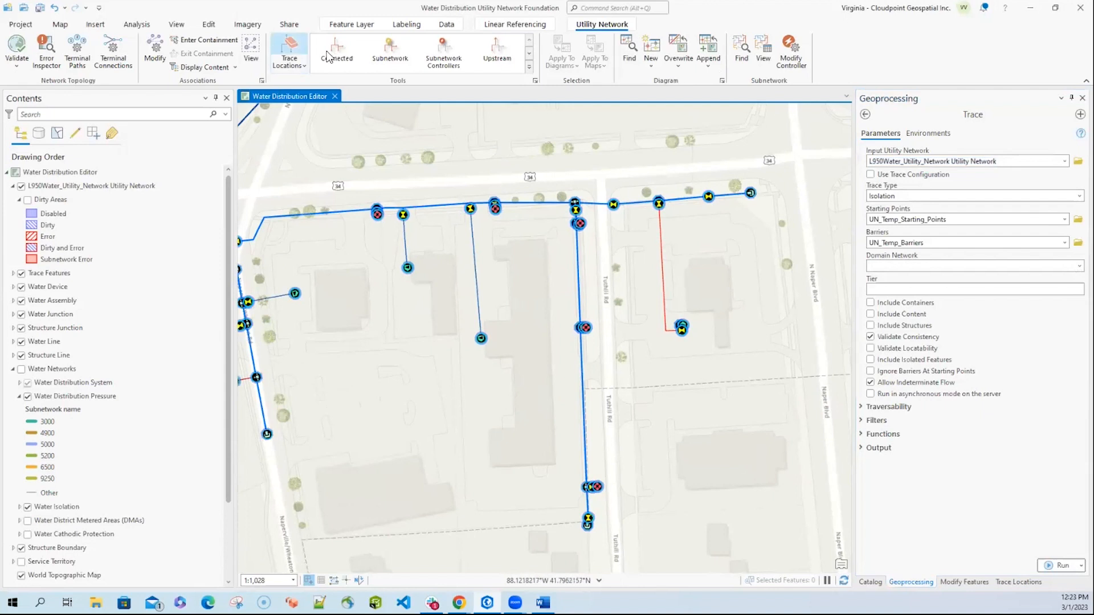
click(304, 69)
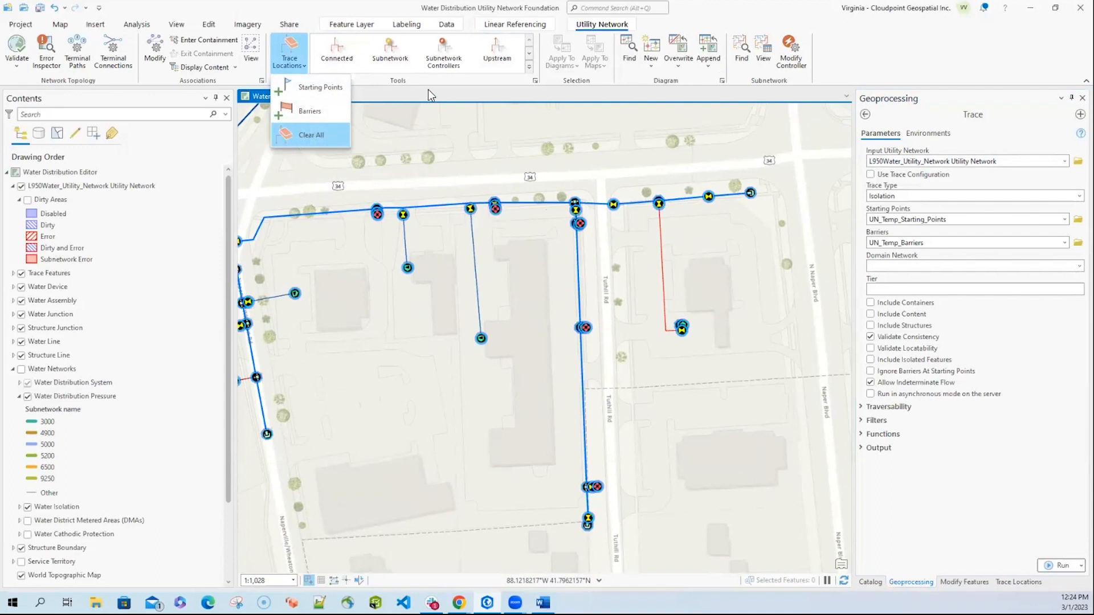
click(439, 81)
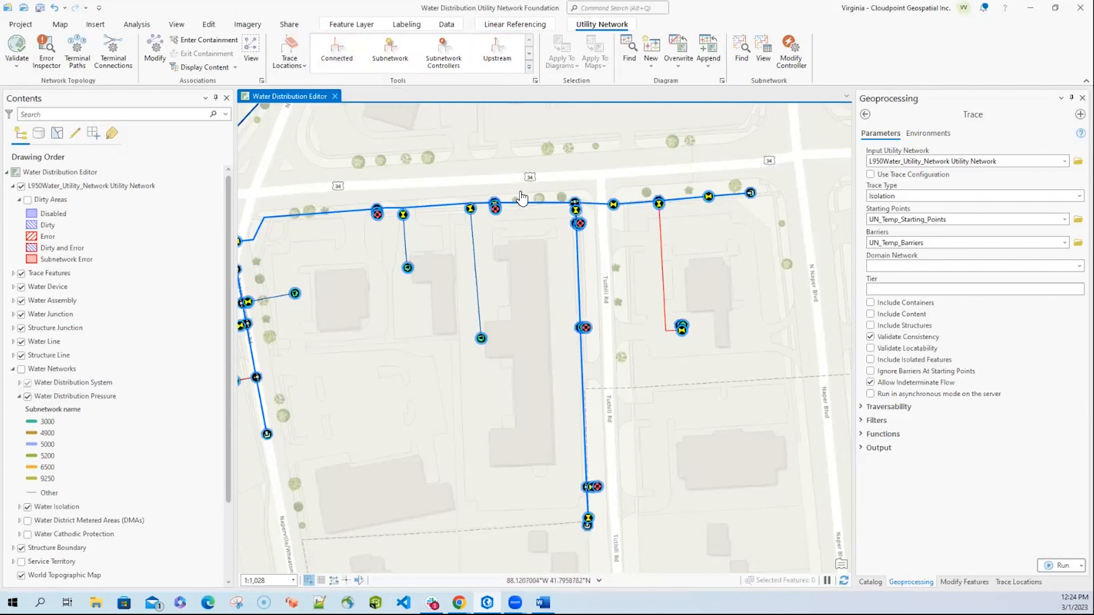
Add a trace starting point on the distribution main along Route 34, between the two easternmost valves past Tuthill Rd
click(580, 225)
click(305, 66)
click(311, 90)
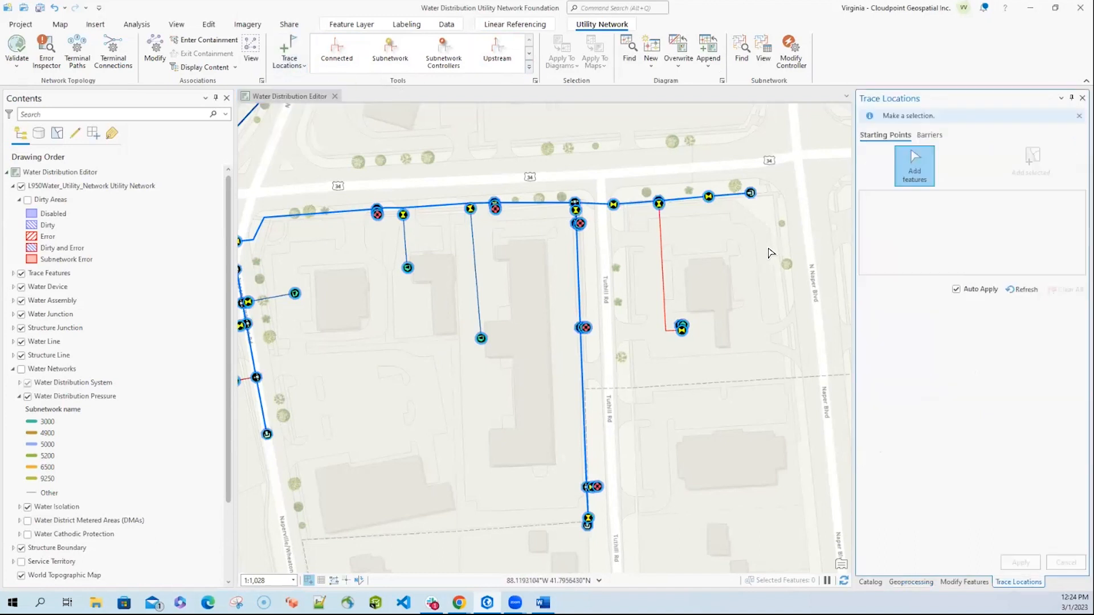
click(684, 200)
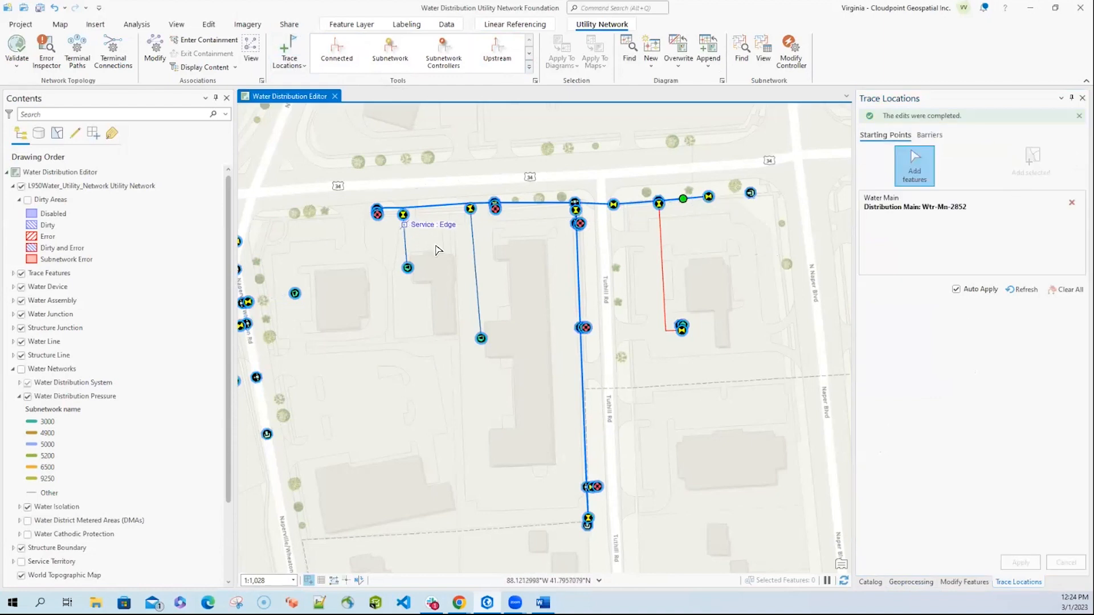
Add a trace barrier on the distribution main crossing Route 34 at Naperville/Wheaton Rd and run a Connected trace
scroll(400, 436, down, 1)
scroll(401, 436, down, 1)
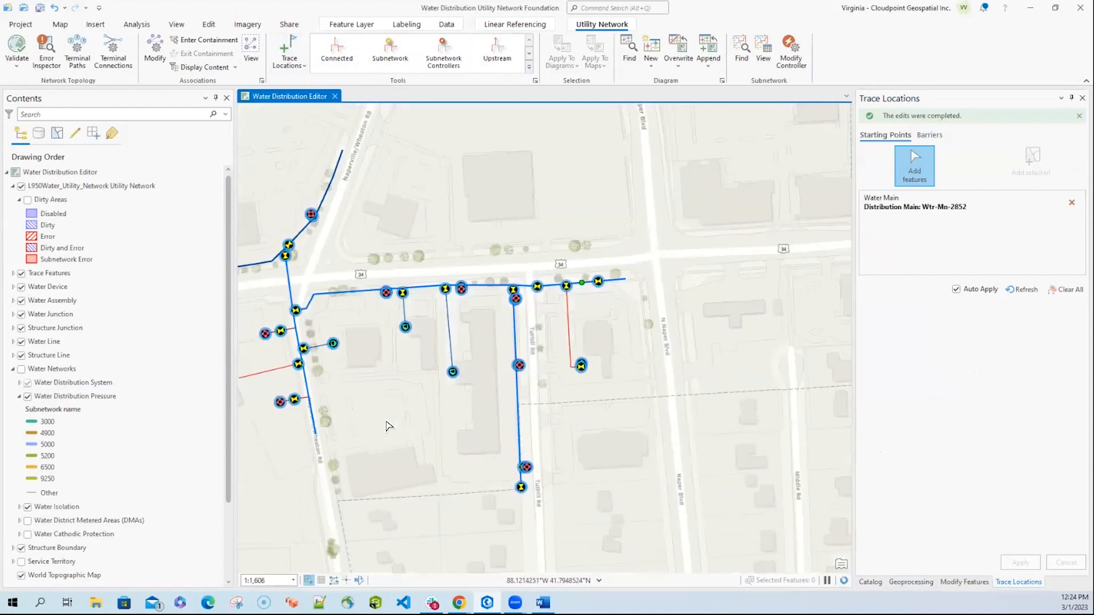
click(303, 66)
click(306, 111)
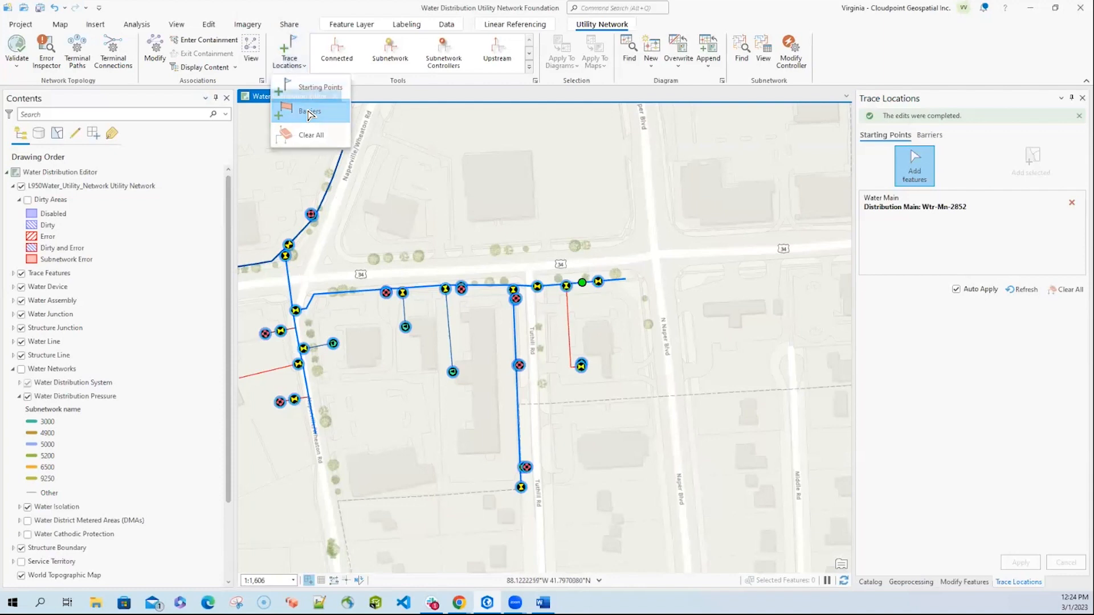
click(289, 281)
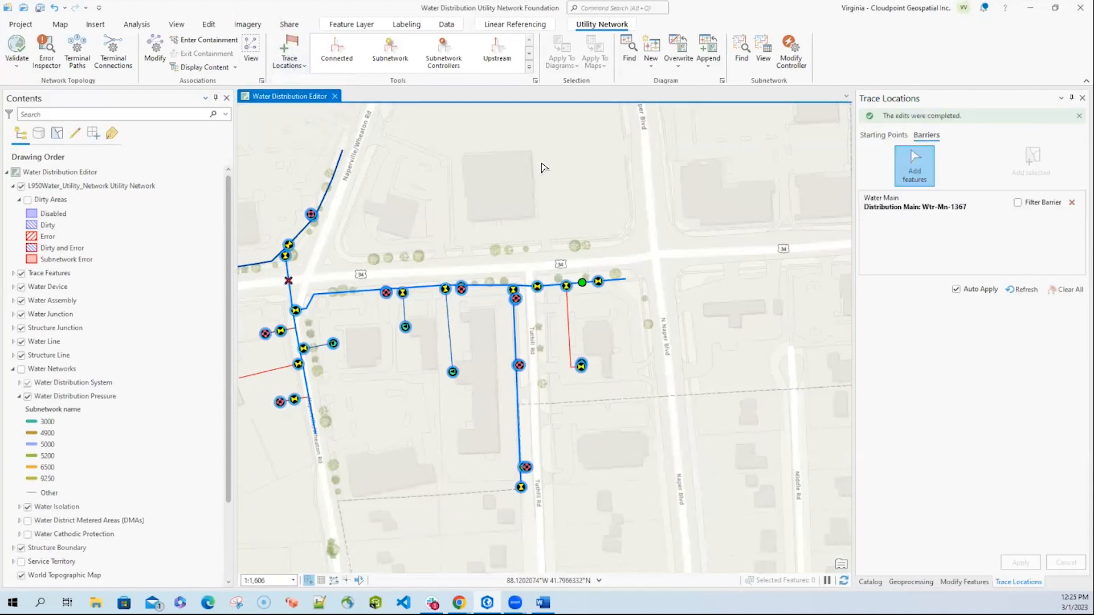
click(347, 53)
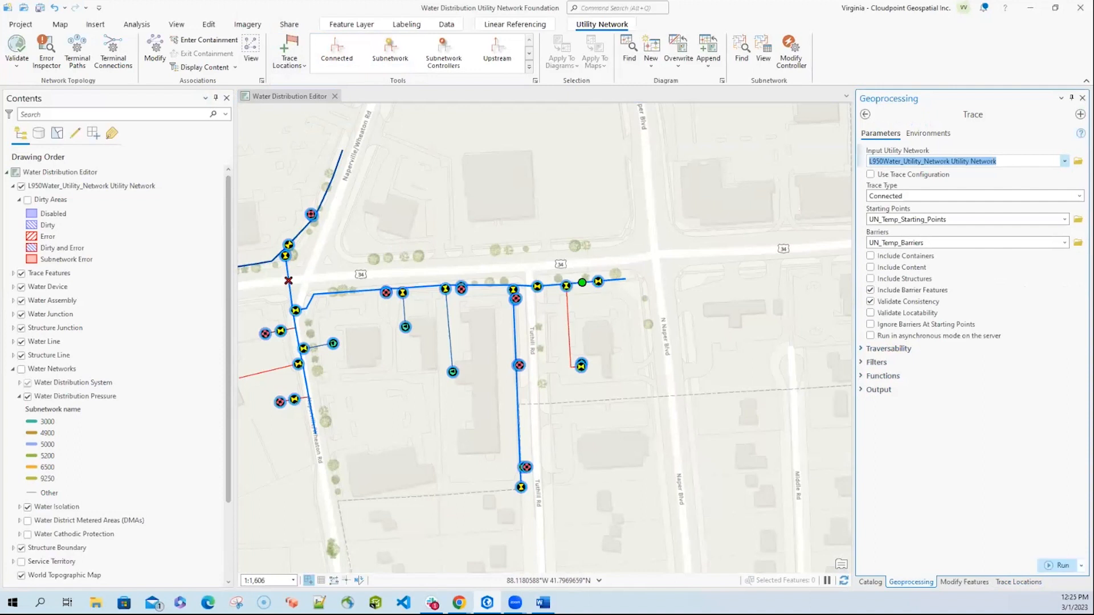
click(1060, 565)
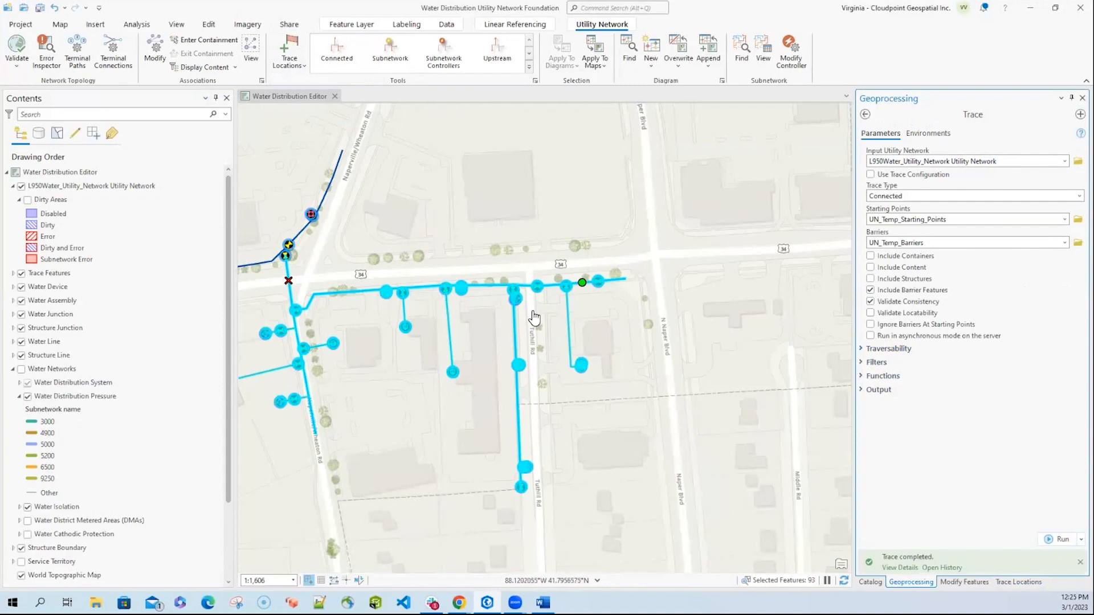
Clear all trace locations and the features selected by the trace
click(303, 70)
click(328, 141)
click(208, 24)
click(378, 54)
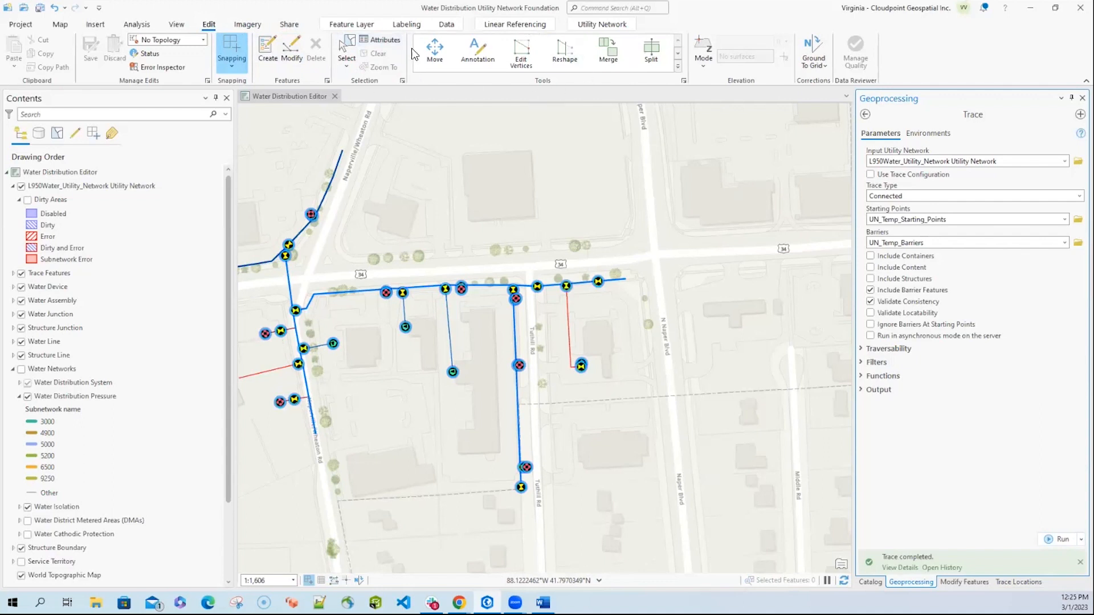
click(603, 24)
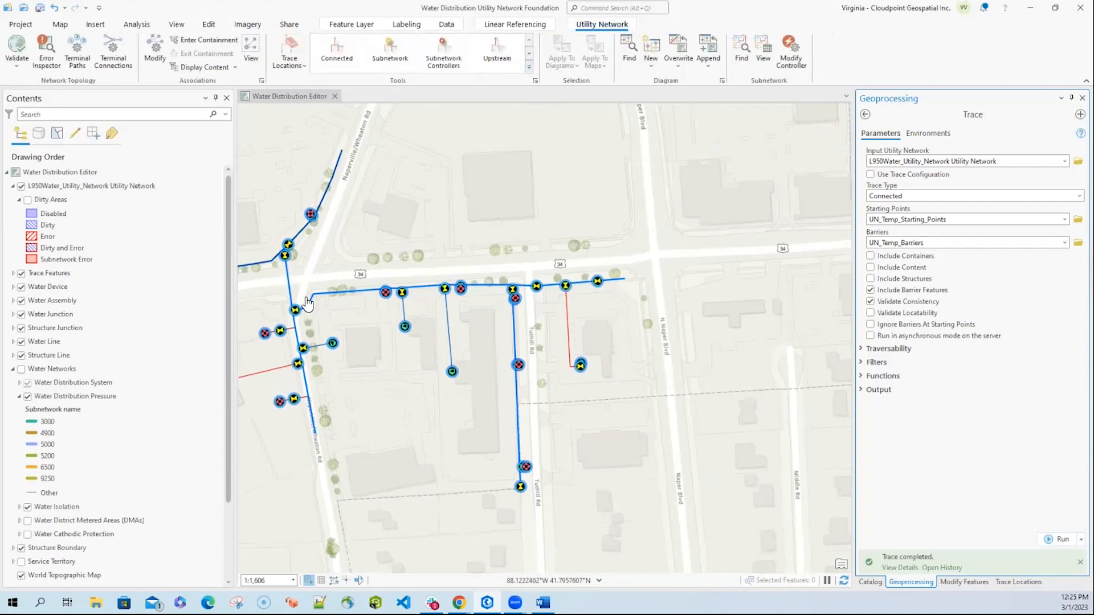
scroll(306, 303, down, 3)
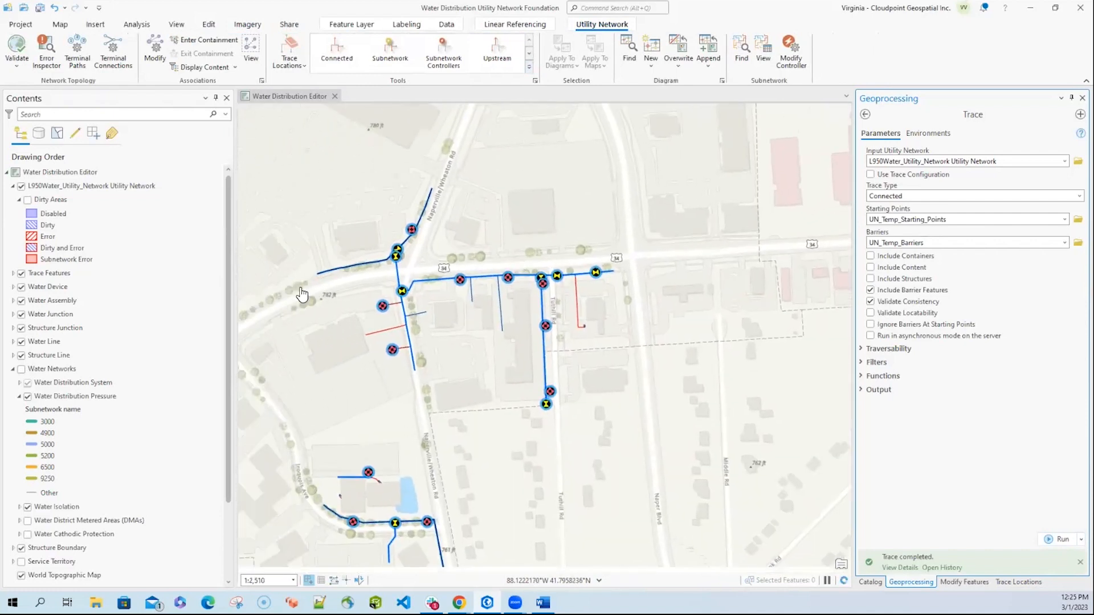
drag(302, 294, 384, 277)
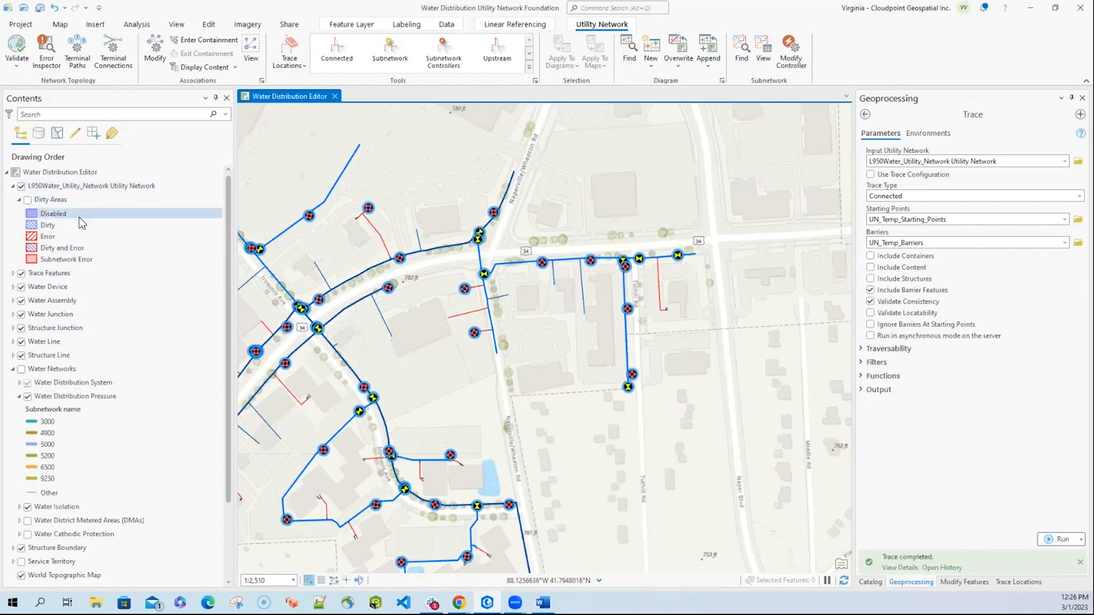
click(482, 226)
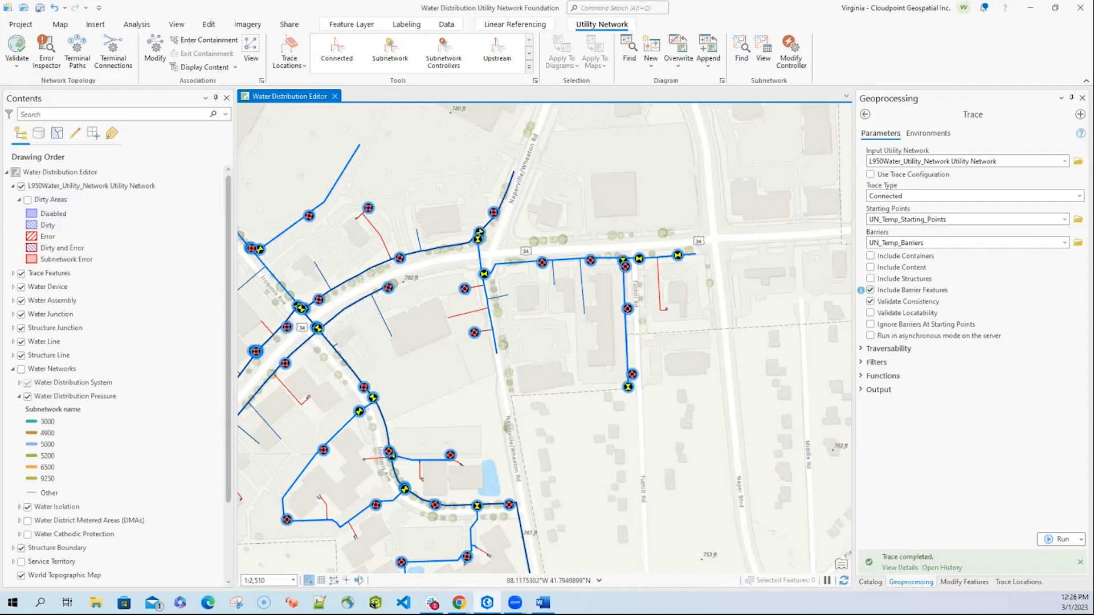
Examine the geoprocessing tools under Utility Network Tools, including the Administration toolset, and collapse the toolbox
click(864, 114)
click(914, 135)
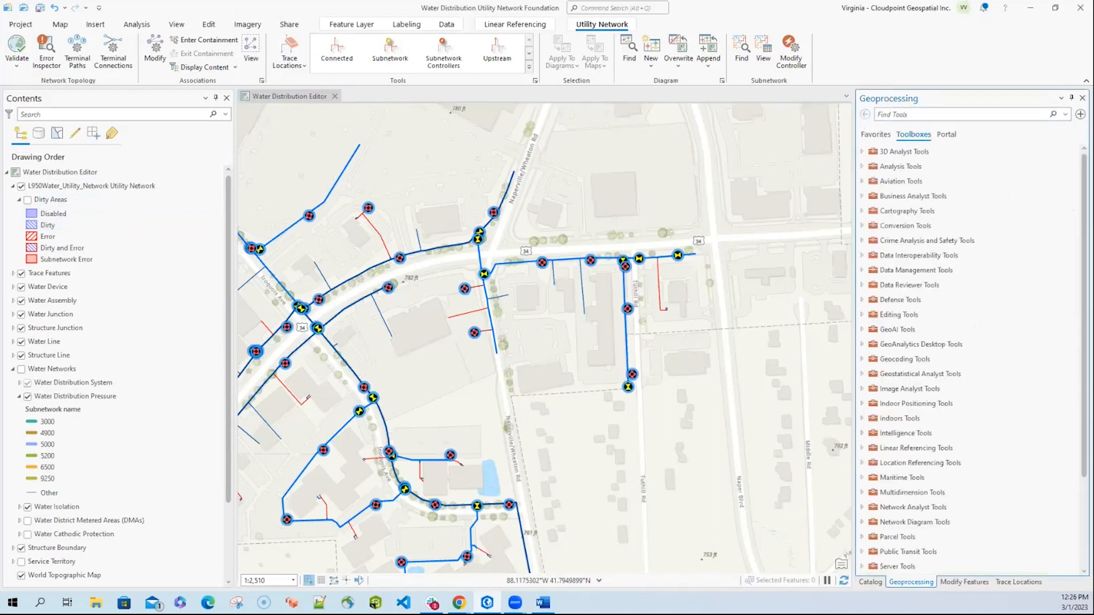
scroll(968, 388, down, 3)
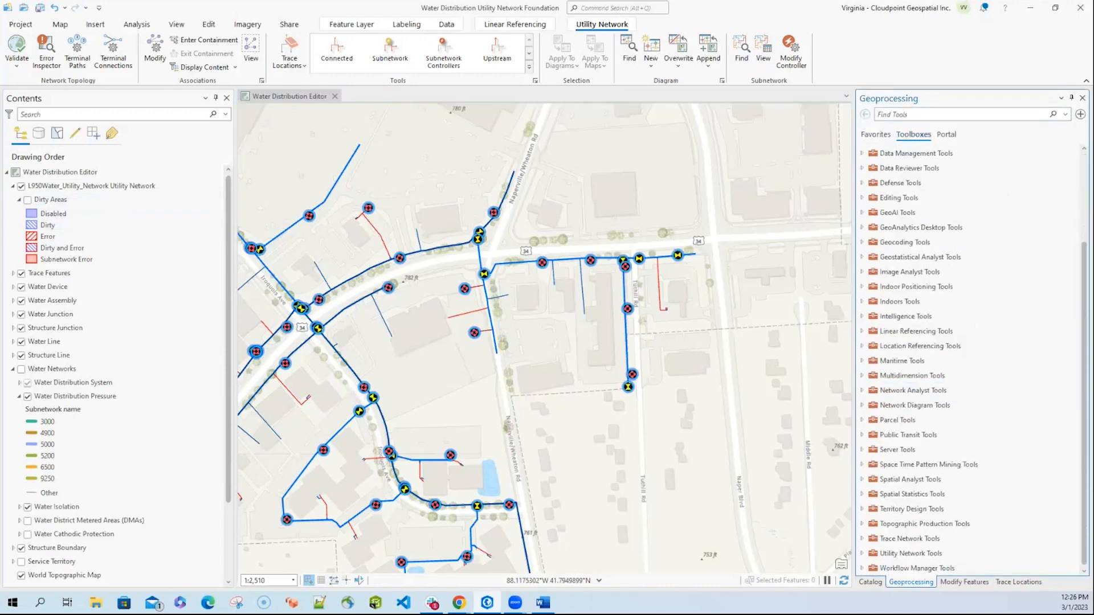
click(861, 553)
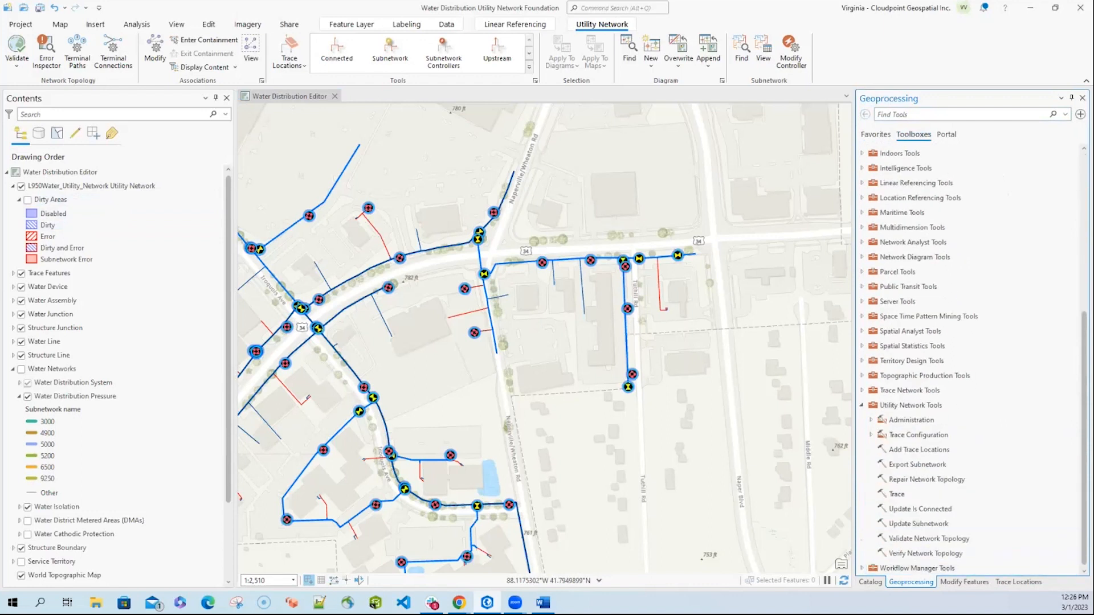
click(871, 420)
scroll(875, 424, down, 7)
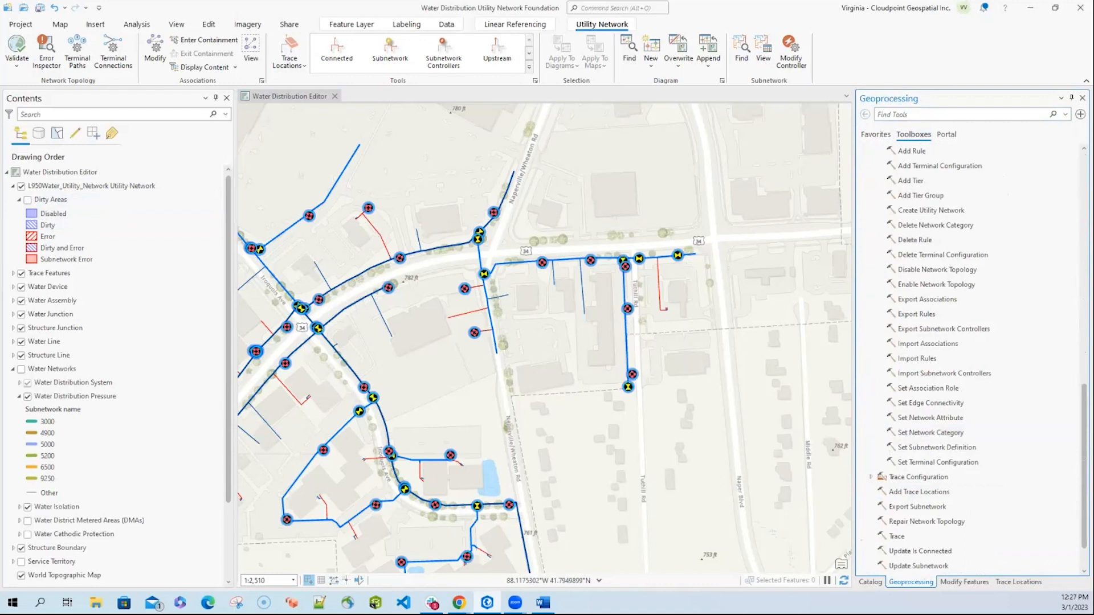
scroll(866, 277, up, 5)
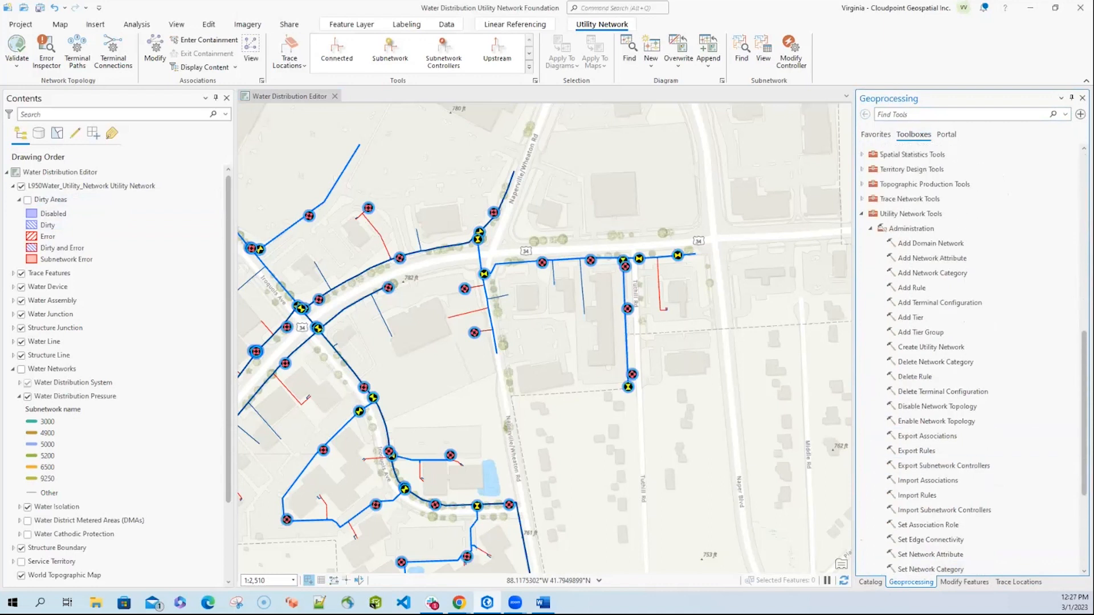
click(862, 269)
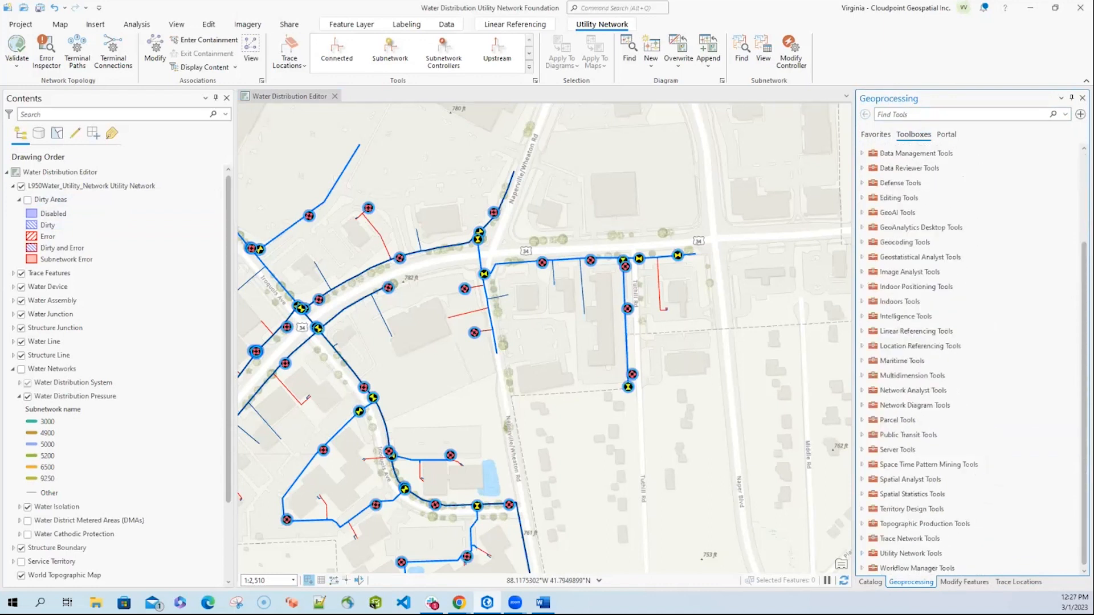
scroll(911, 359, up, 3)
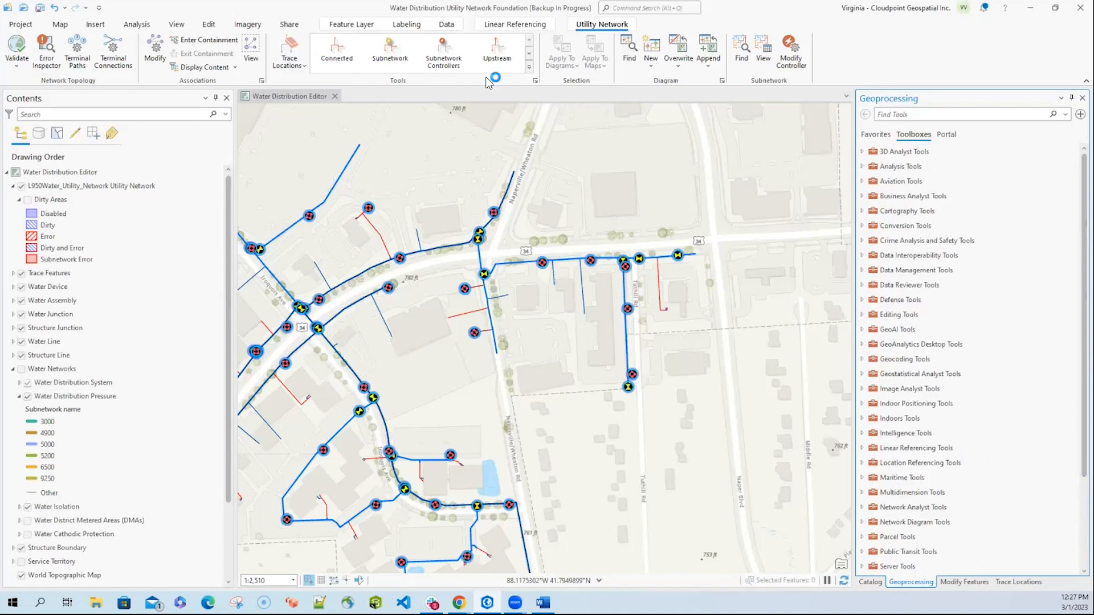
drag(365, 377, 490, 267)
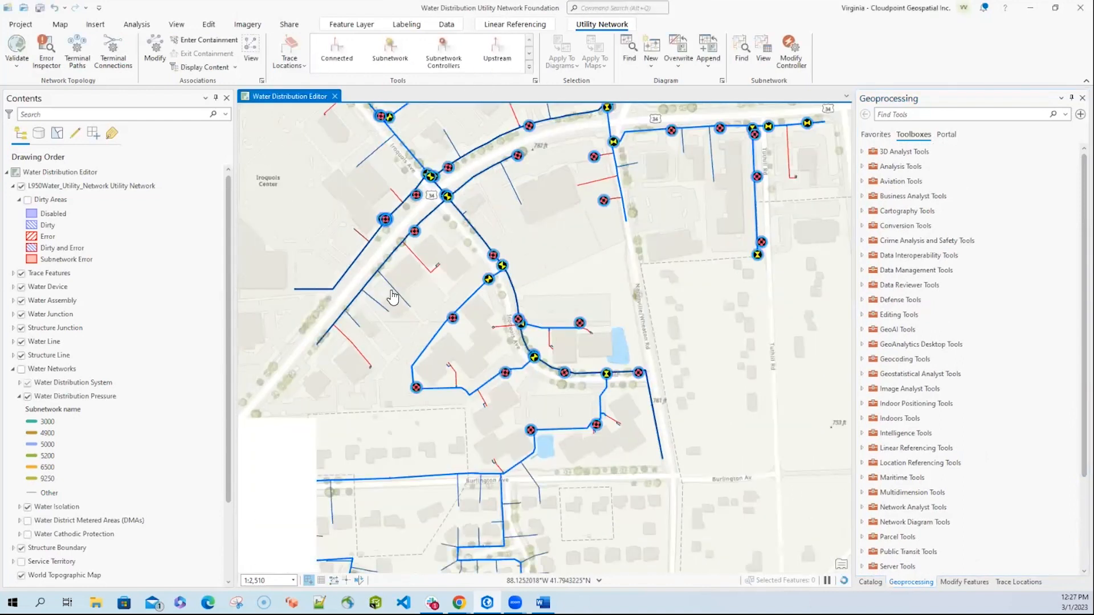
Add a trace starting point on the water main along Burlington Ave, between the two hydrants west of the Naperville/Wheaton Rd main
scroll(393, 295, down, 2)
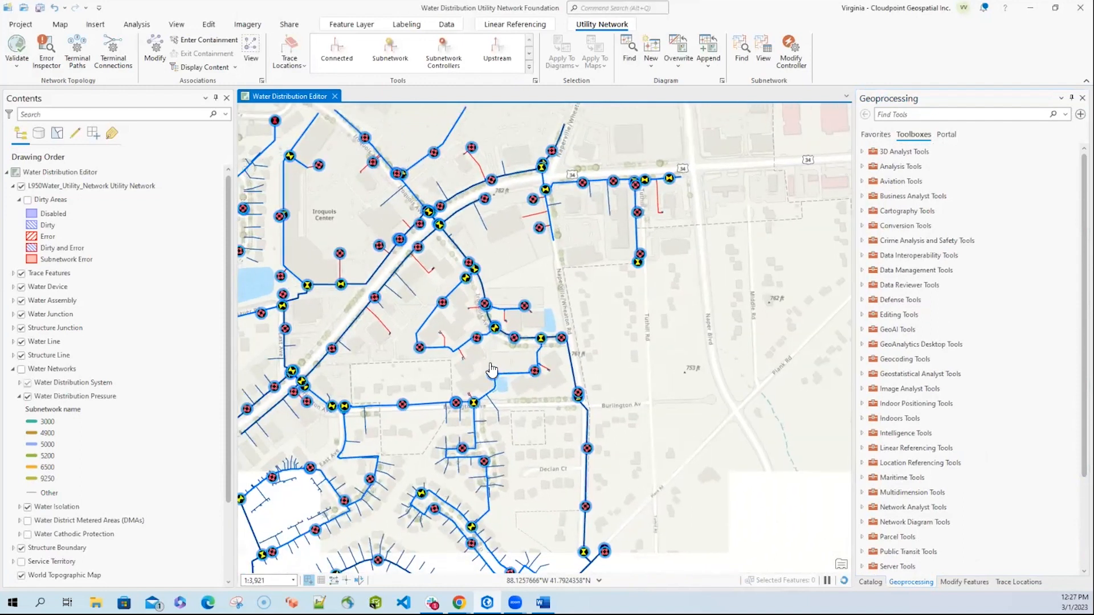
click(300, 65)
click(317, 137)
click(298, 67)
click(308, 92)
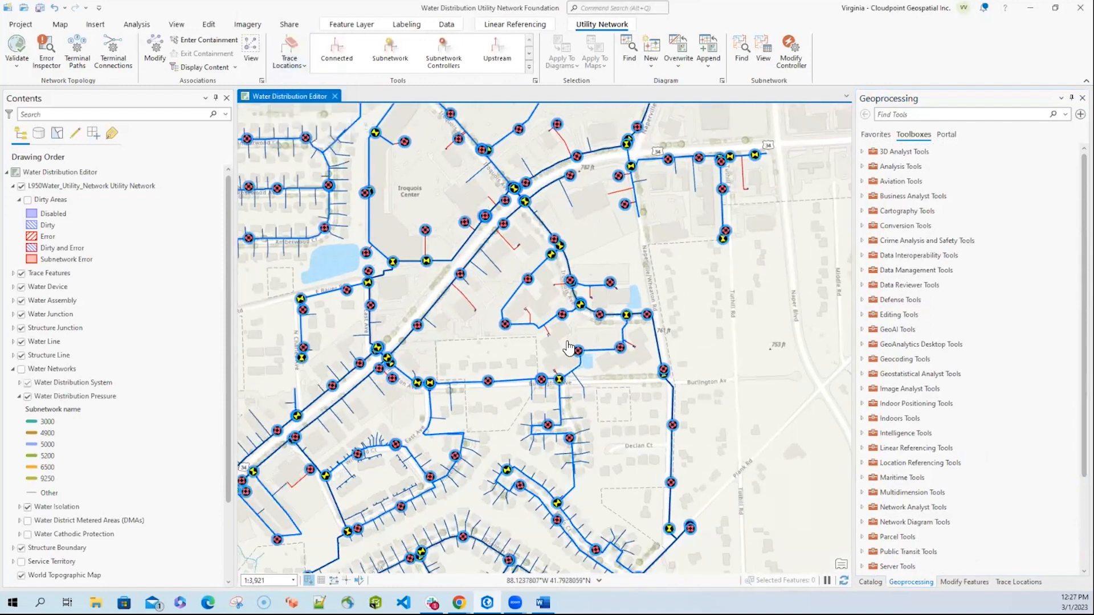
click(514, 387)
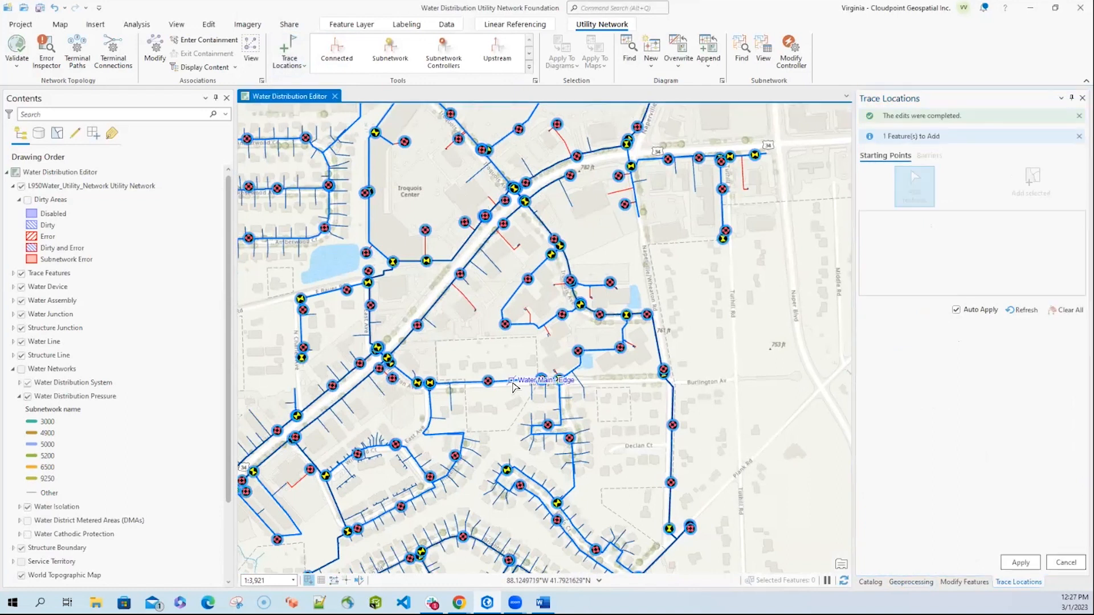
Set up an Isolation trace with the domain network Water and the tier Water System
click(529, 66)
click(504, 127)
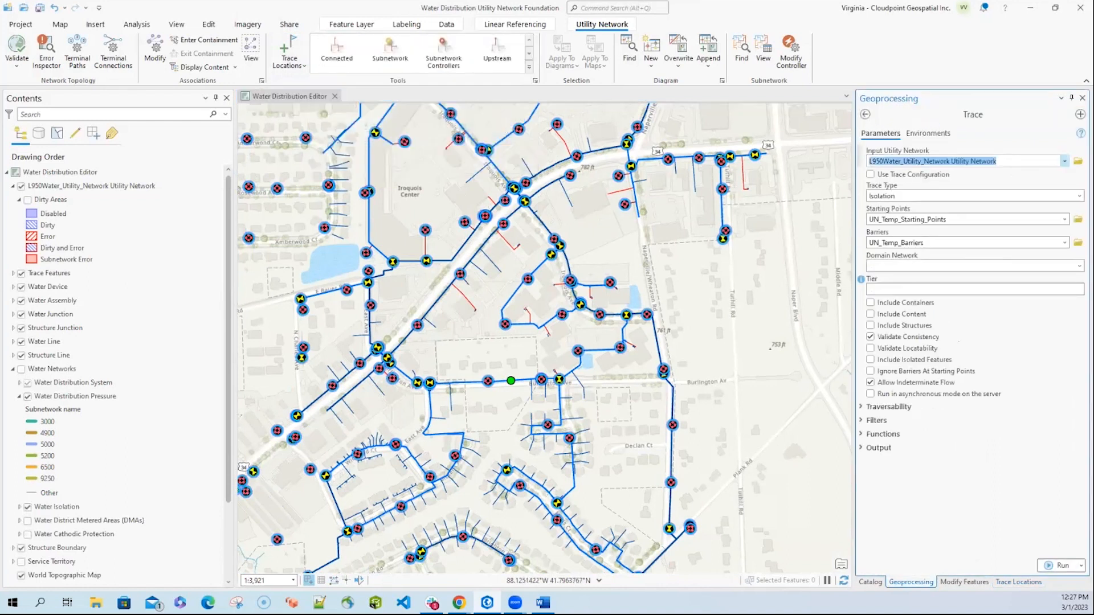
click(1078, 265)
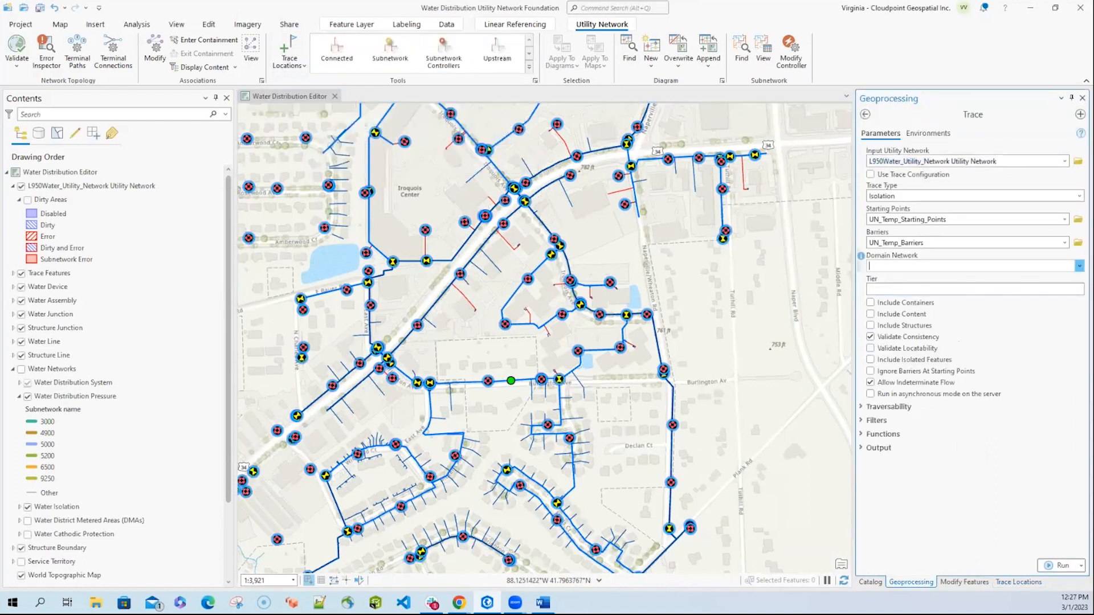
click(974, 279)
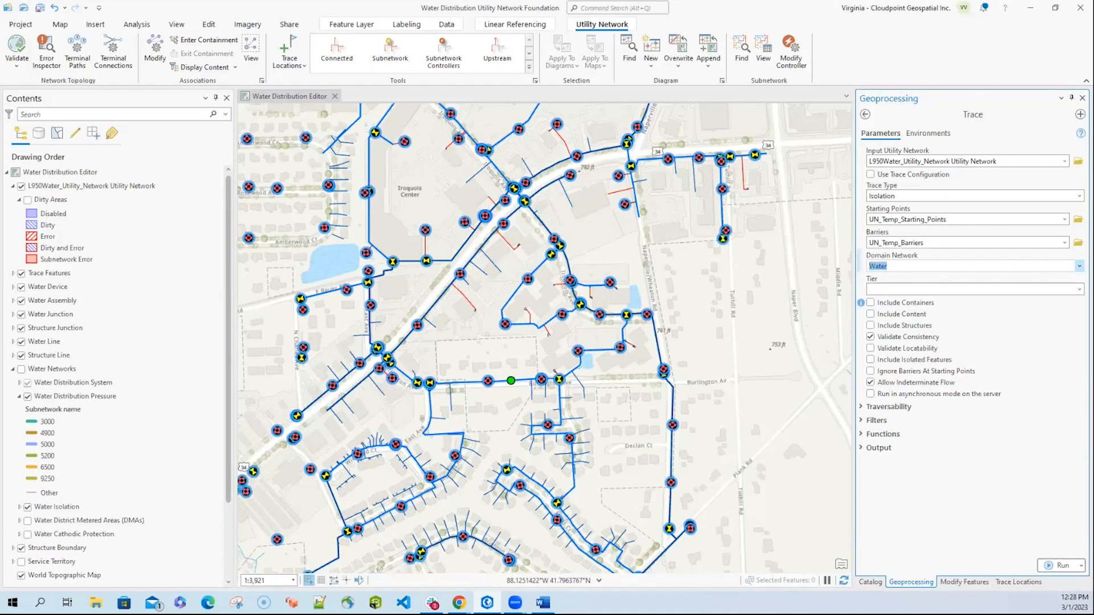
click(1078, 289)
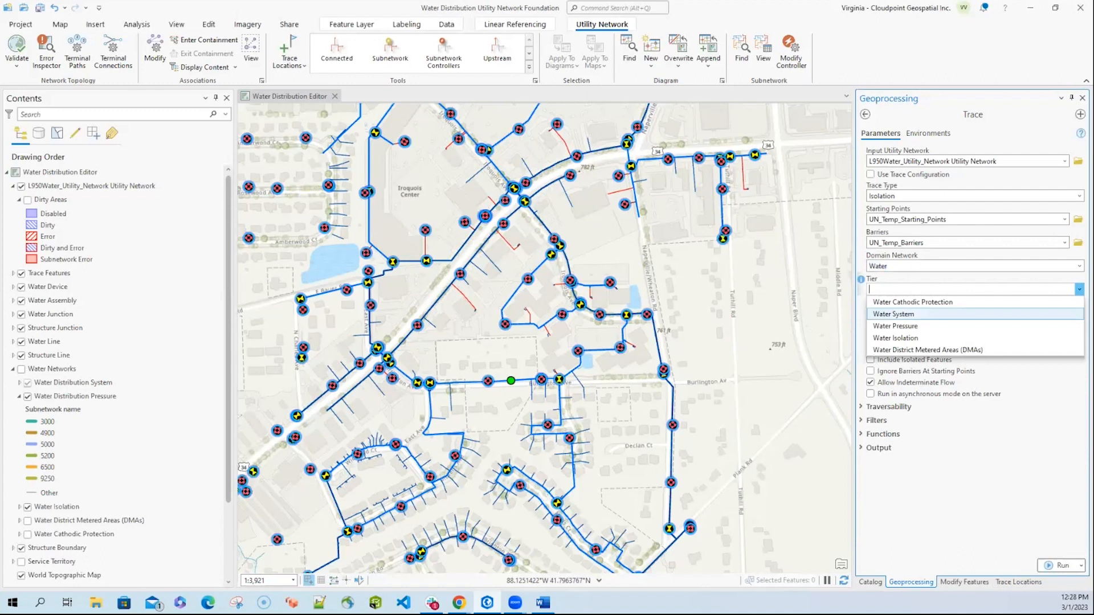
click(893, 313)
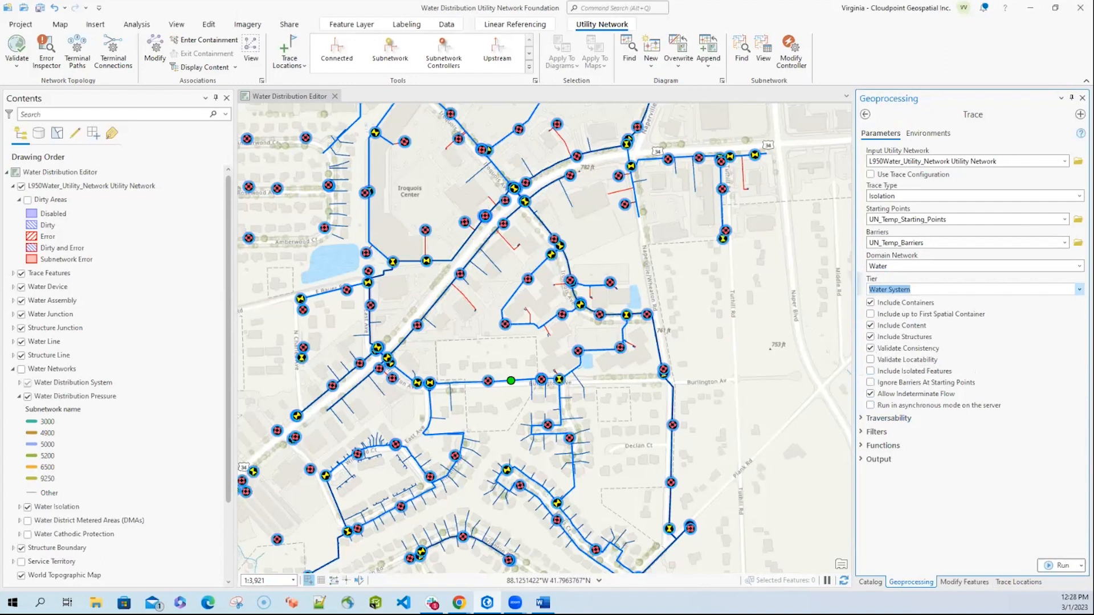
Review the trace's traversability condition barriers, including device status, lifecycle status and category, and collapse the section
click(861, 417)
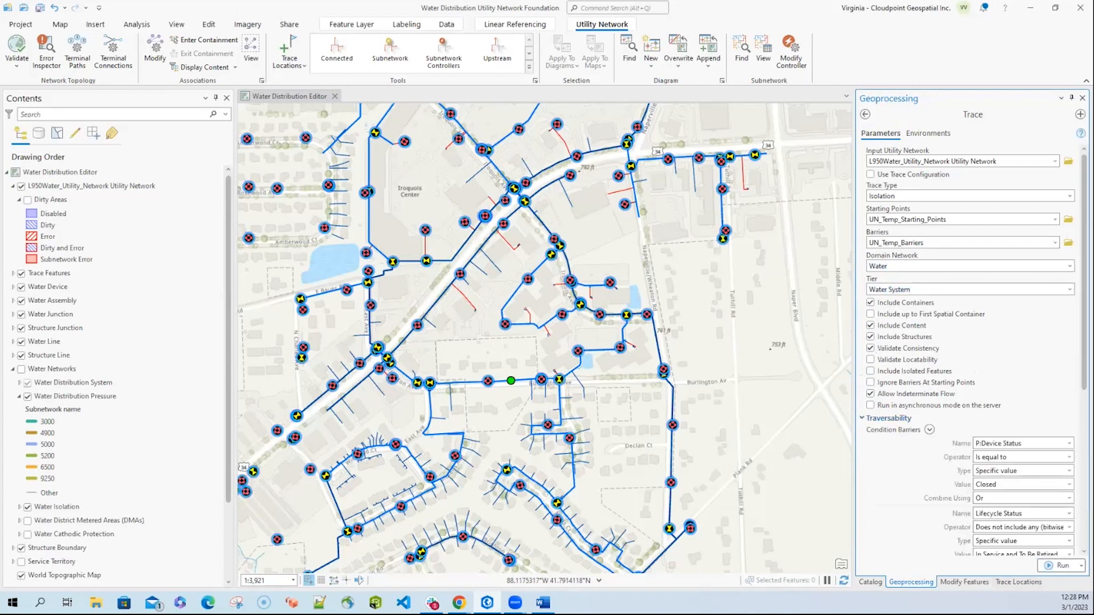
scroll(969, 341, down, 5)
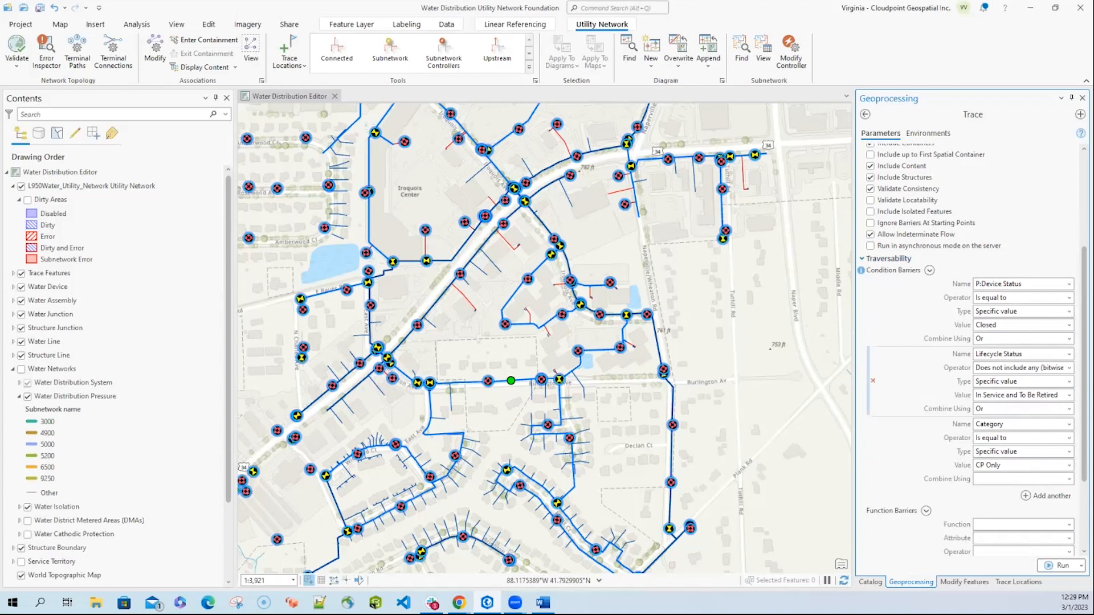
click(862, 259)
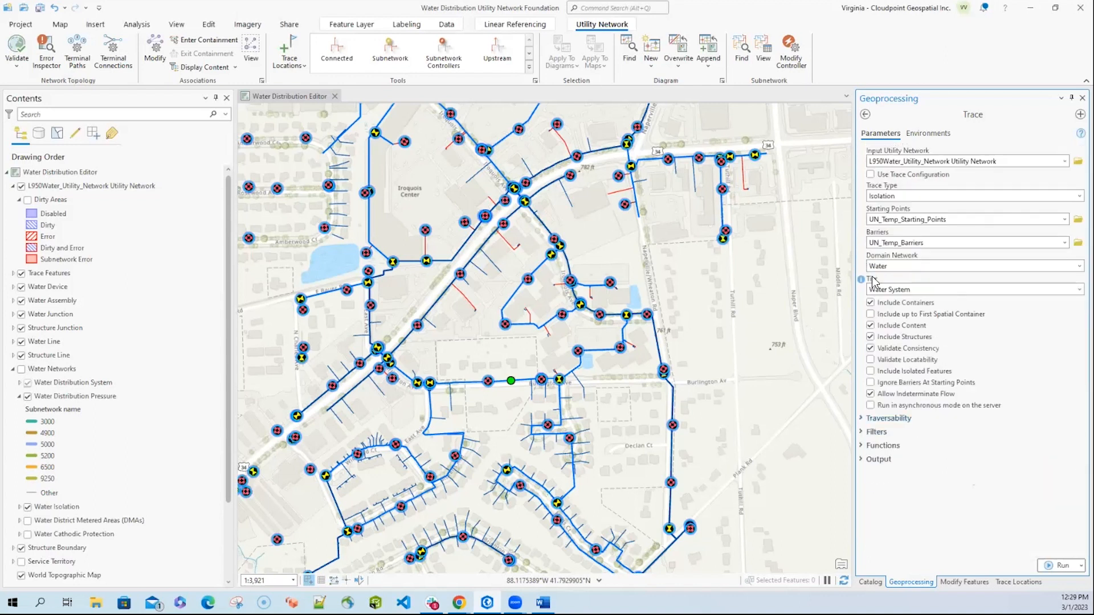
Add a filter barrier where Category is equal to the specific value Isolating, and run the isolation trace
click(863, 431)
scroll(911, 399, down, 3)
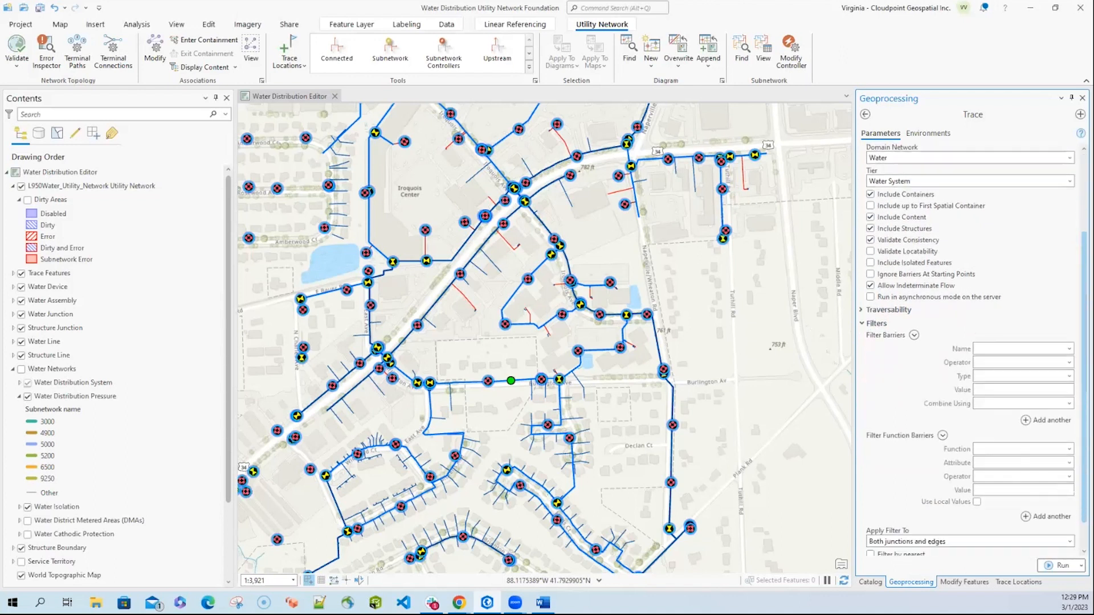
click(1068, 349)
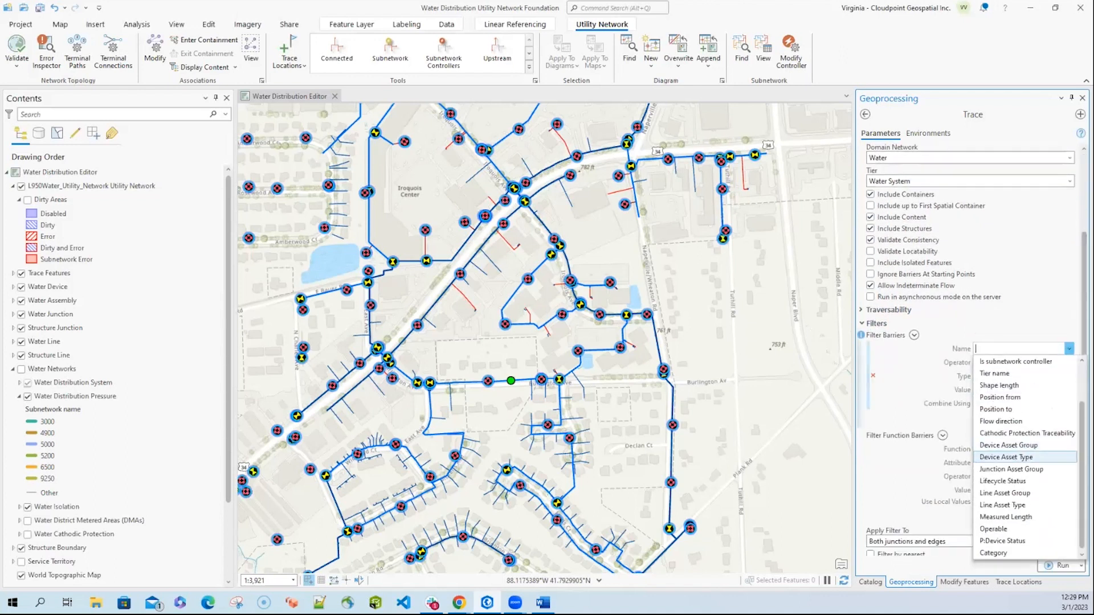
click(992, 553)
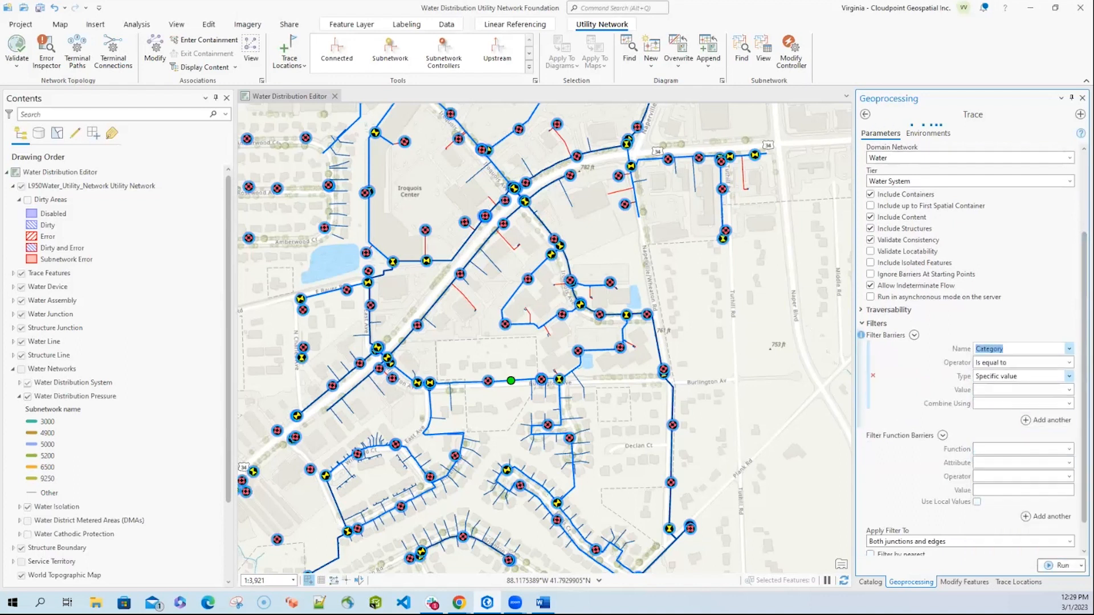
click(1068, 389)
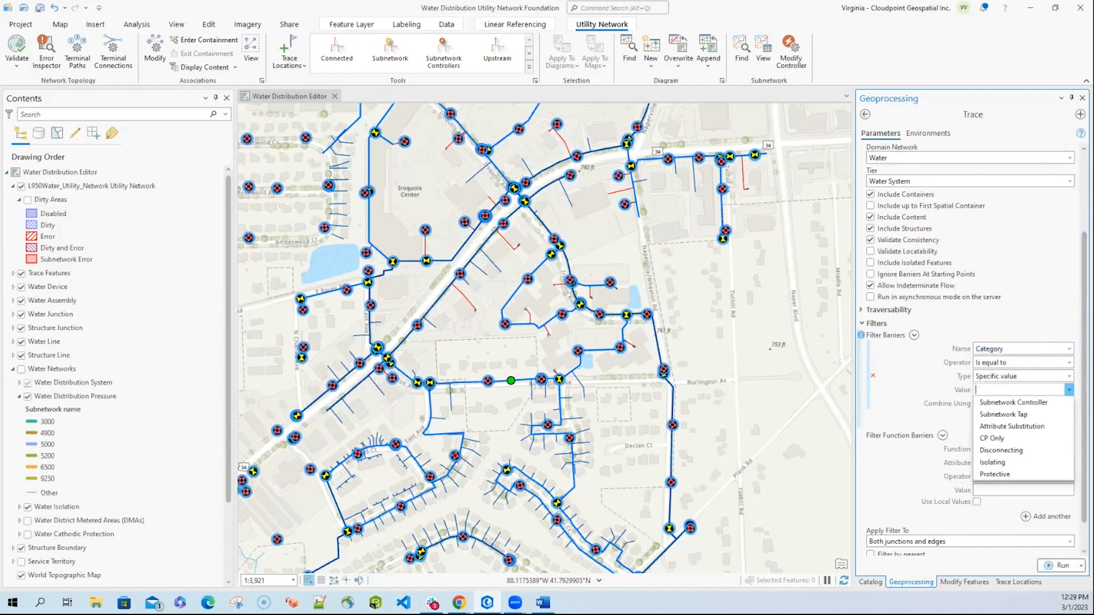
click(1002, 462)
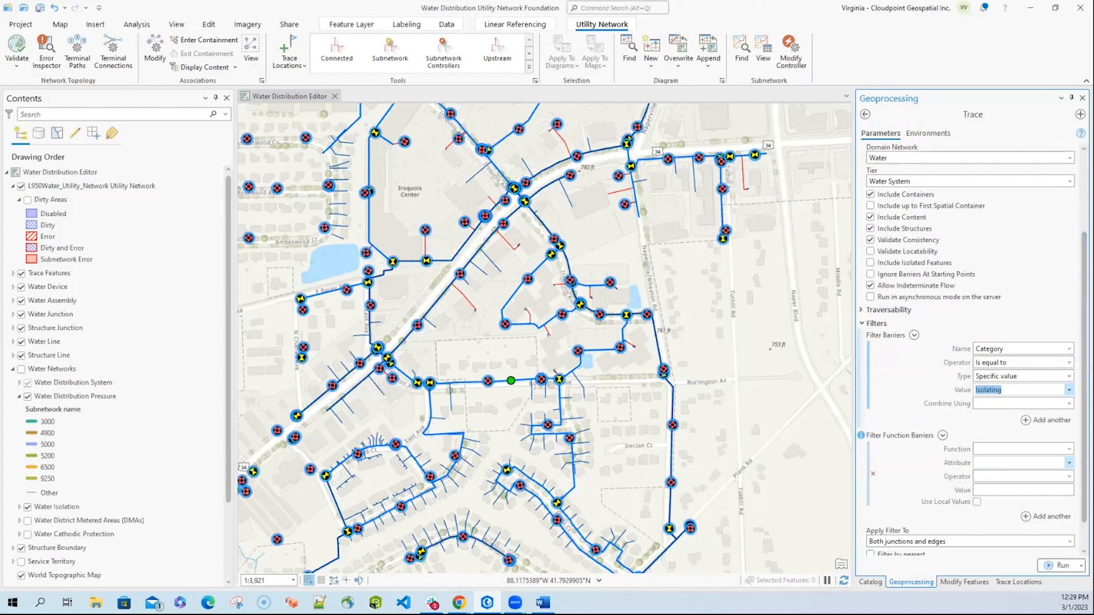
scroll(1002, 462, down, 1)
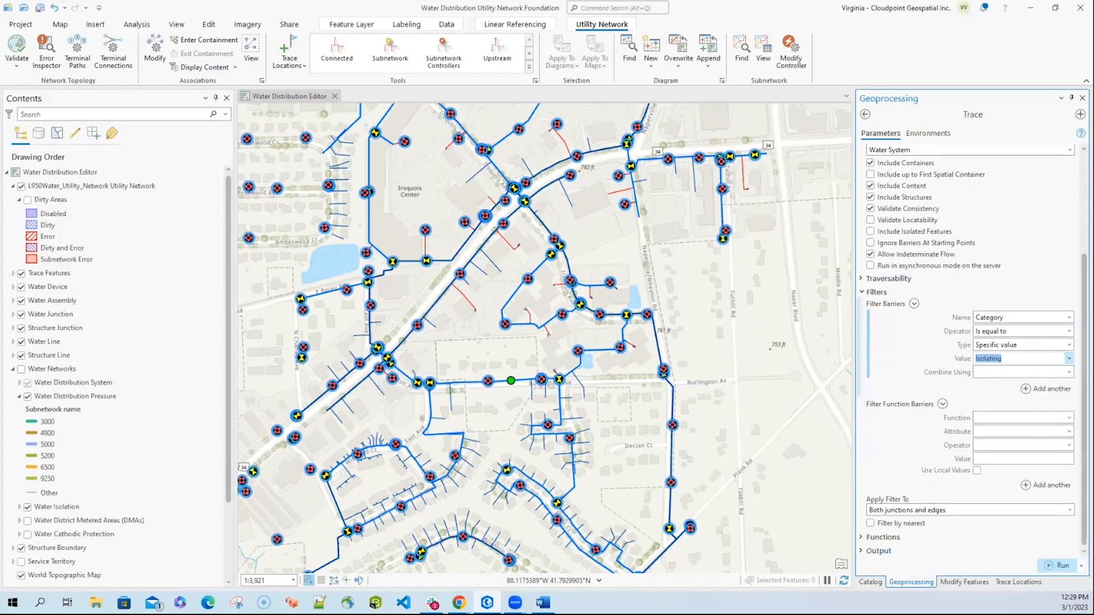
click(1058, 565)
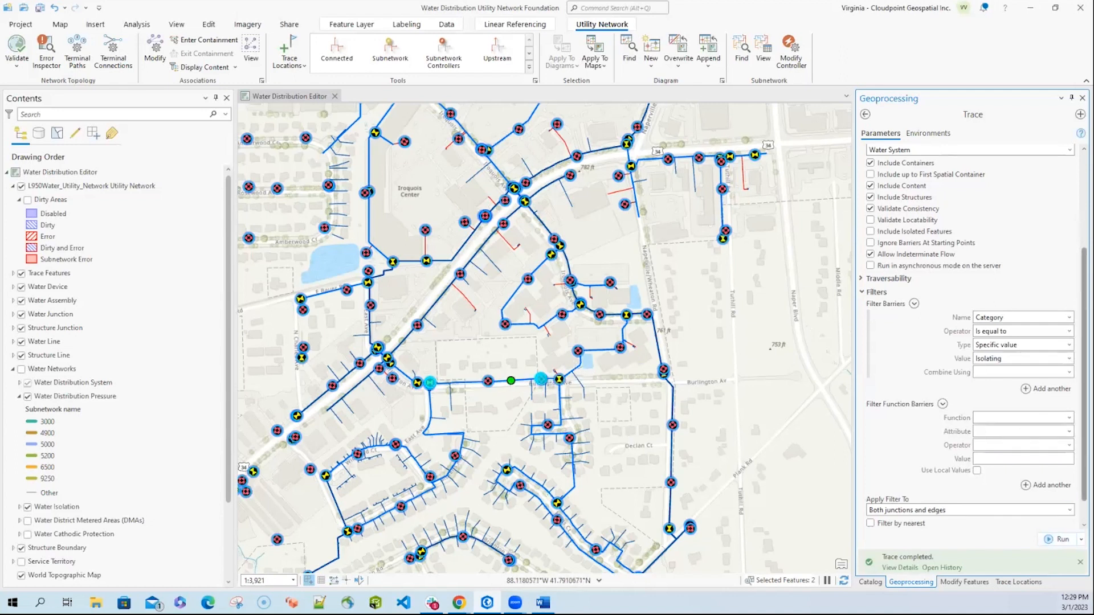
Include isolated features in the trace and rerun it for the Burlington Ave main
scroll(973, 336, down, 1)
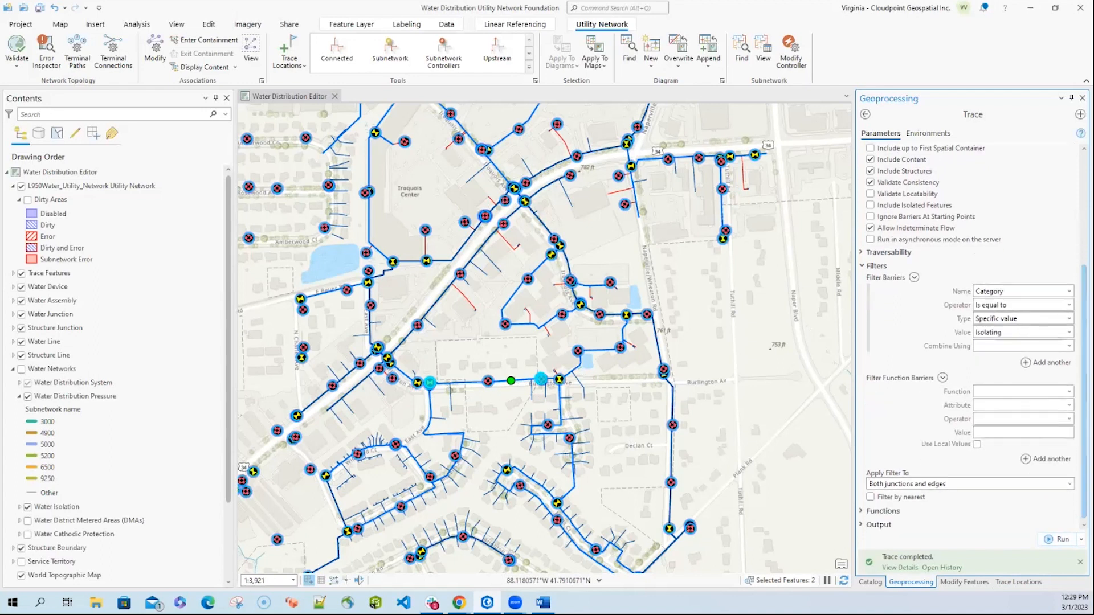
click(870, 228)
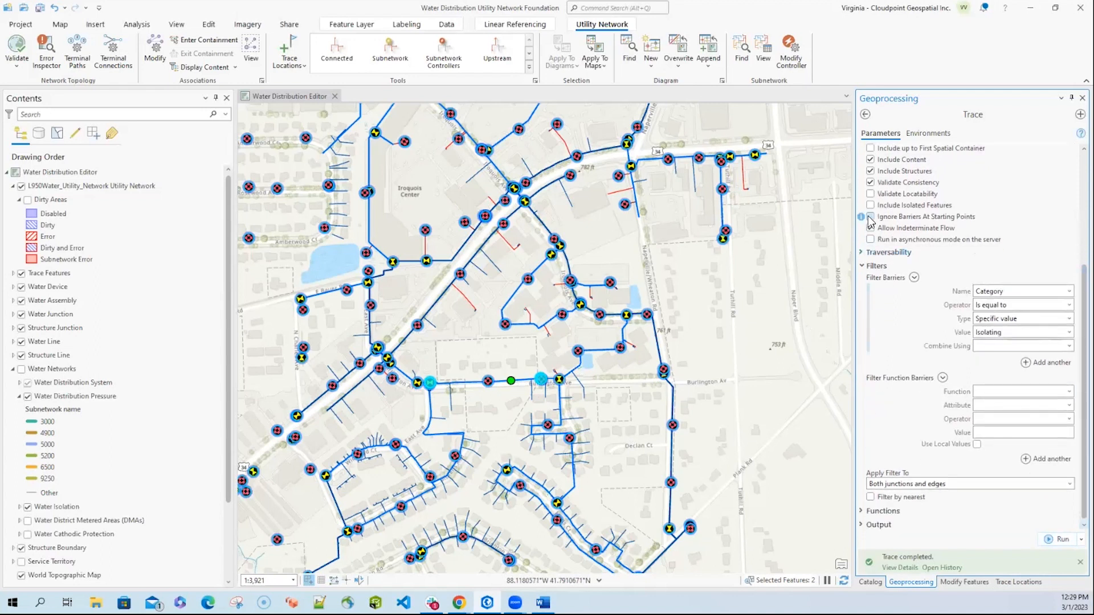
click(870, 206)
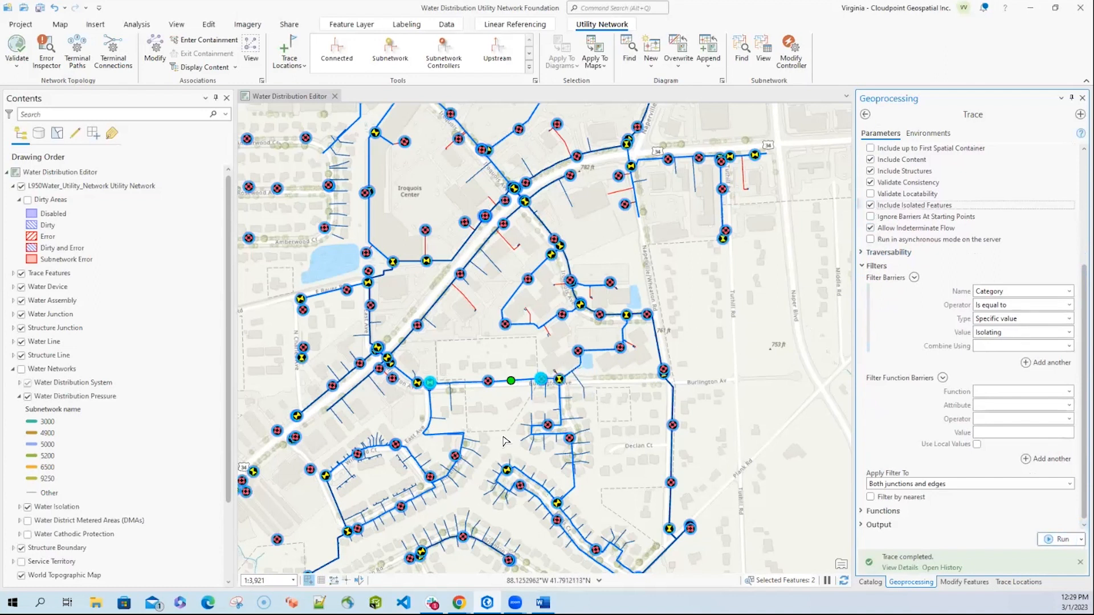
scroll(454, 470, up, 3)
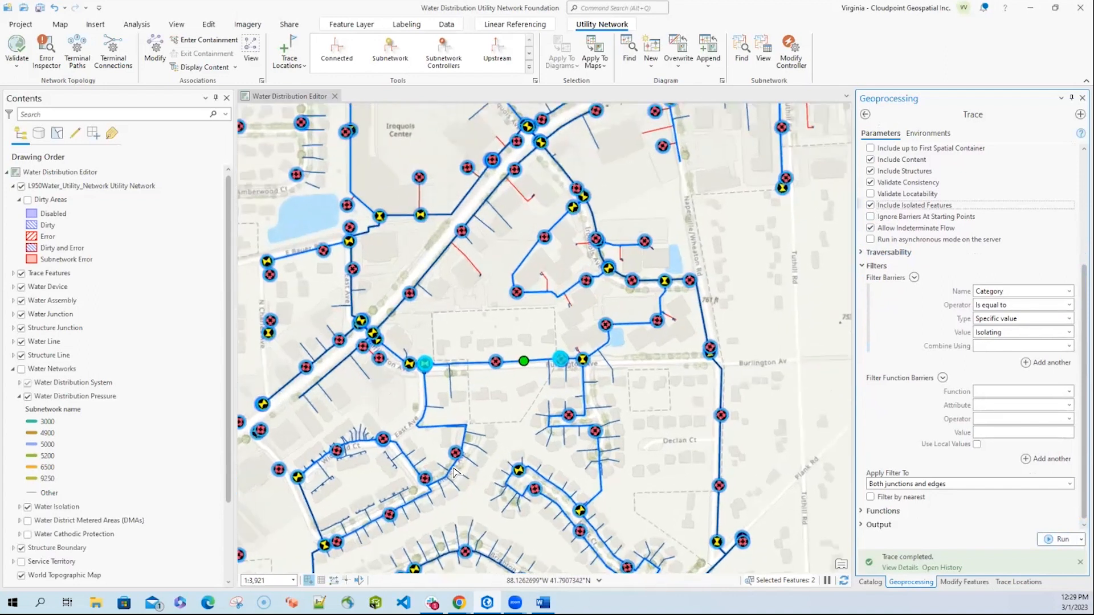
scroll(452, 472, up, 3)
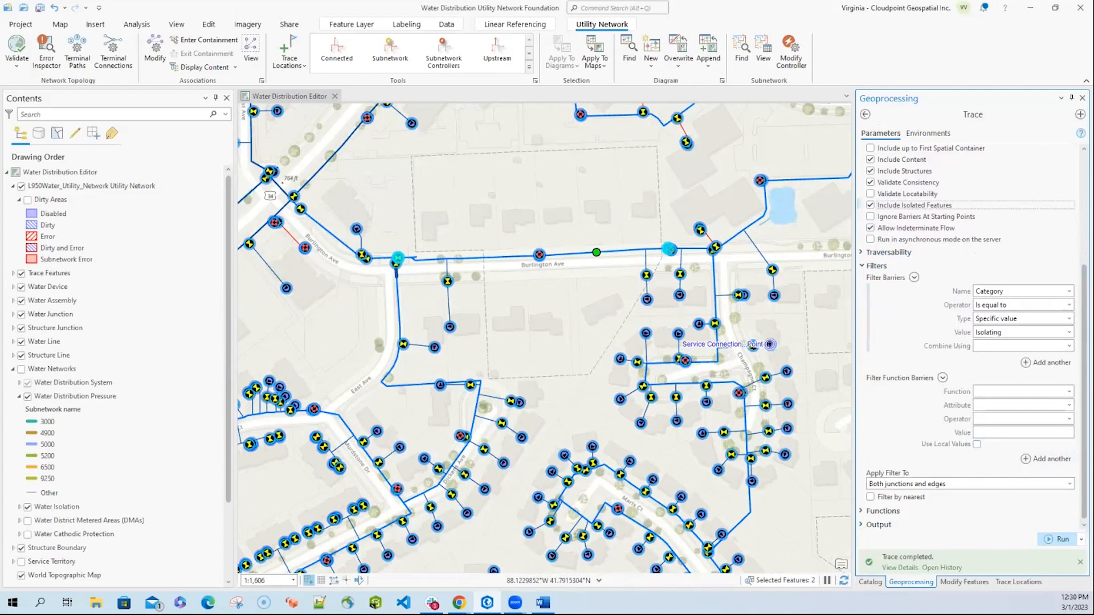
click(1059, 539)
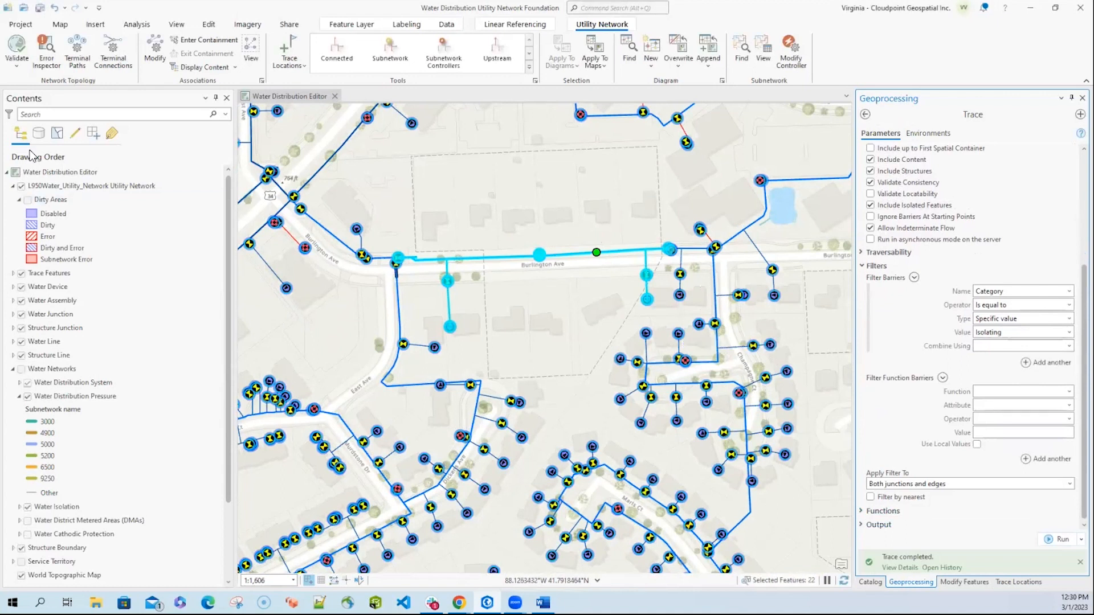
Examine the traced features by selection in the layer list, including the selected Water Device subtypes
click(58, 135)
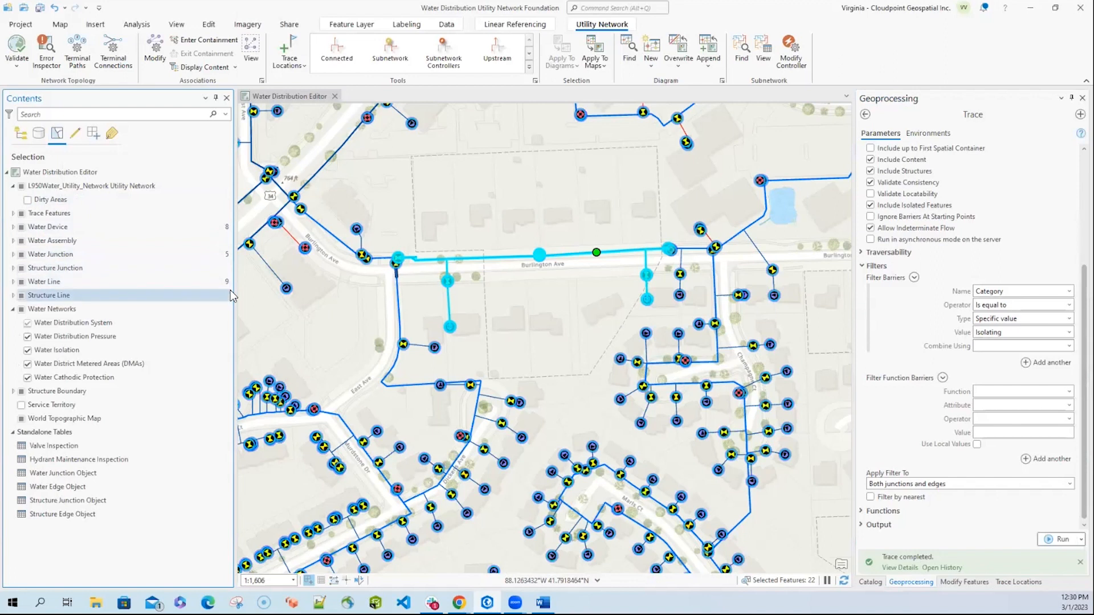
click(13, 227)
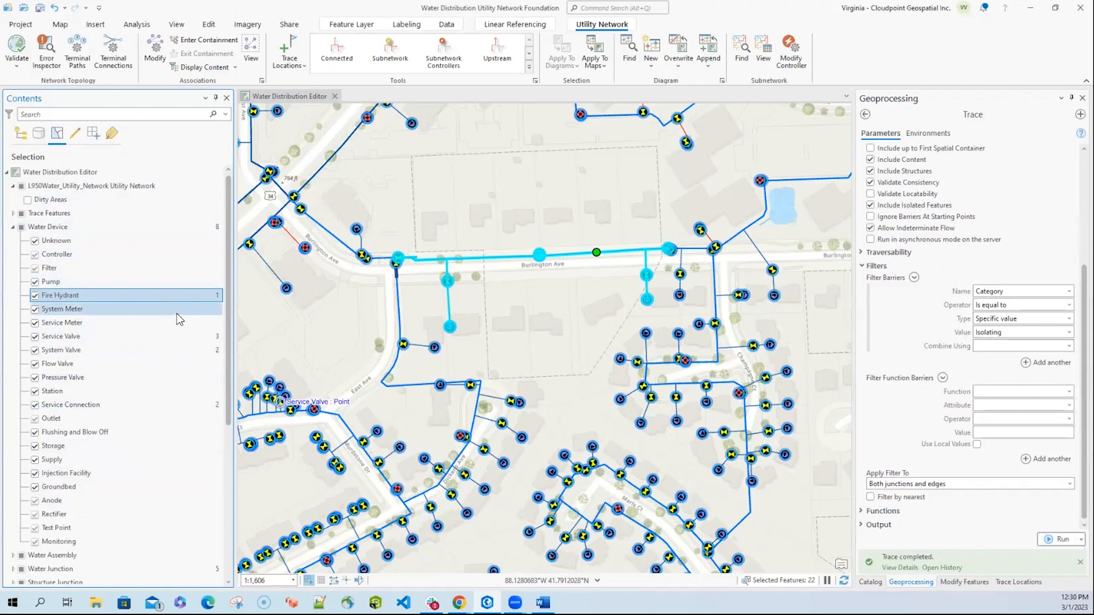
click(13, 227)
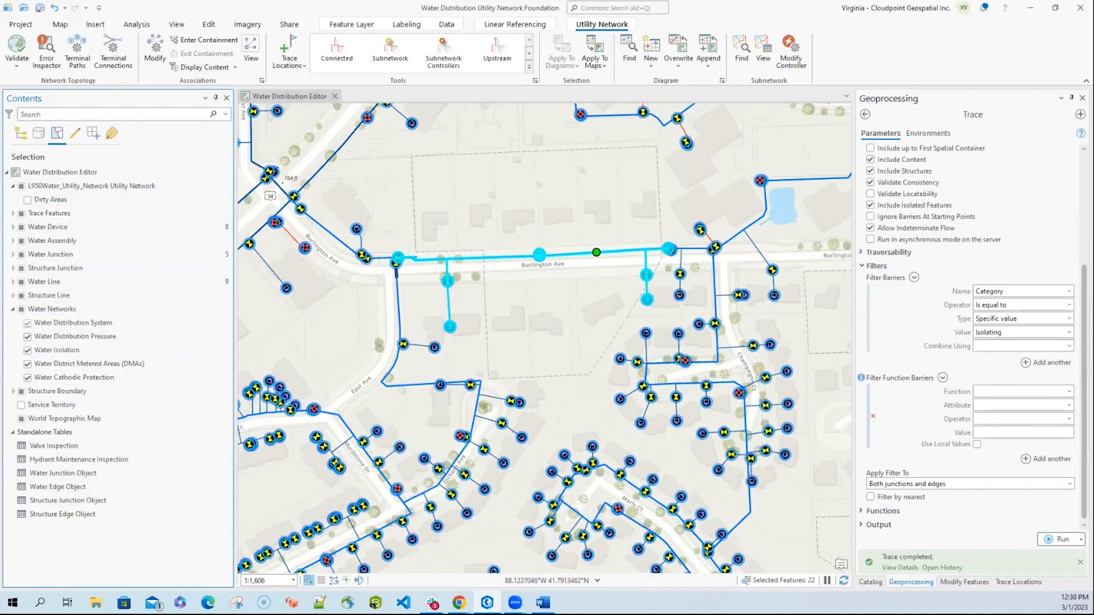
Set the trace's first output asset type to Water Device/Service Connection/Residential
click(862, 525)
scroll(968, 341, down, 5)
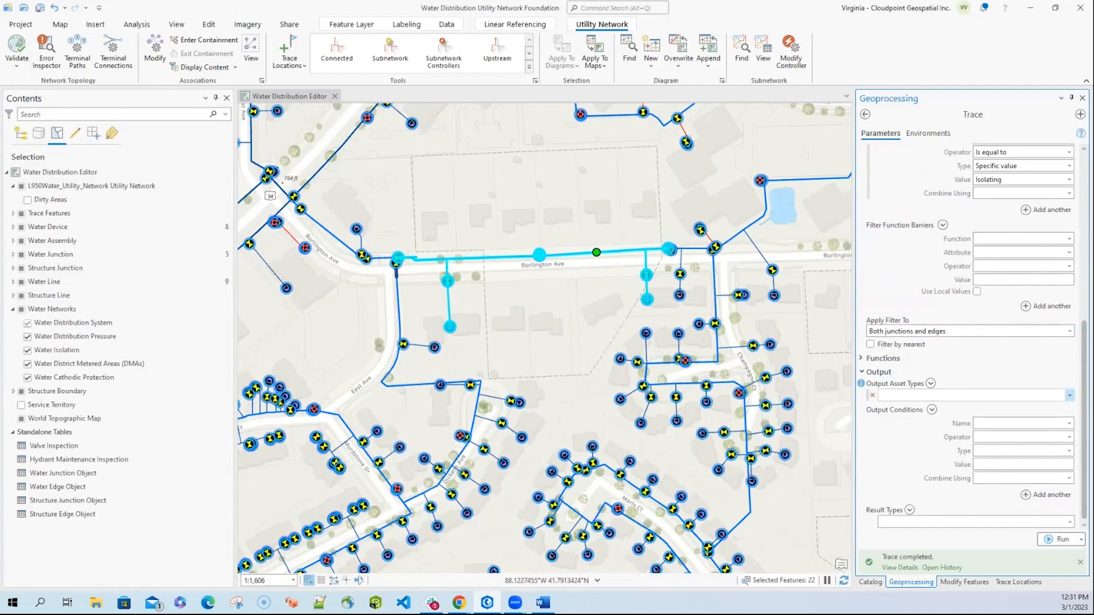
click(1070, 395)
scroll(968, 501, down, 5)
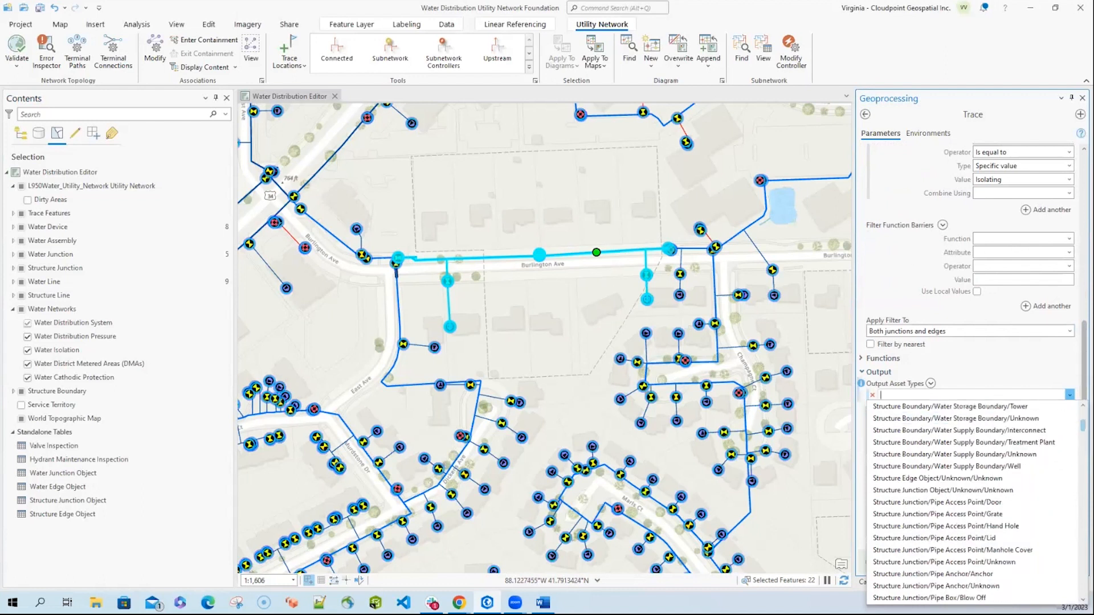
scroll(969, 501, down, 10)
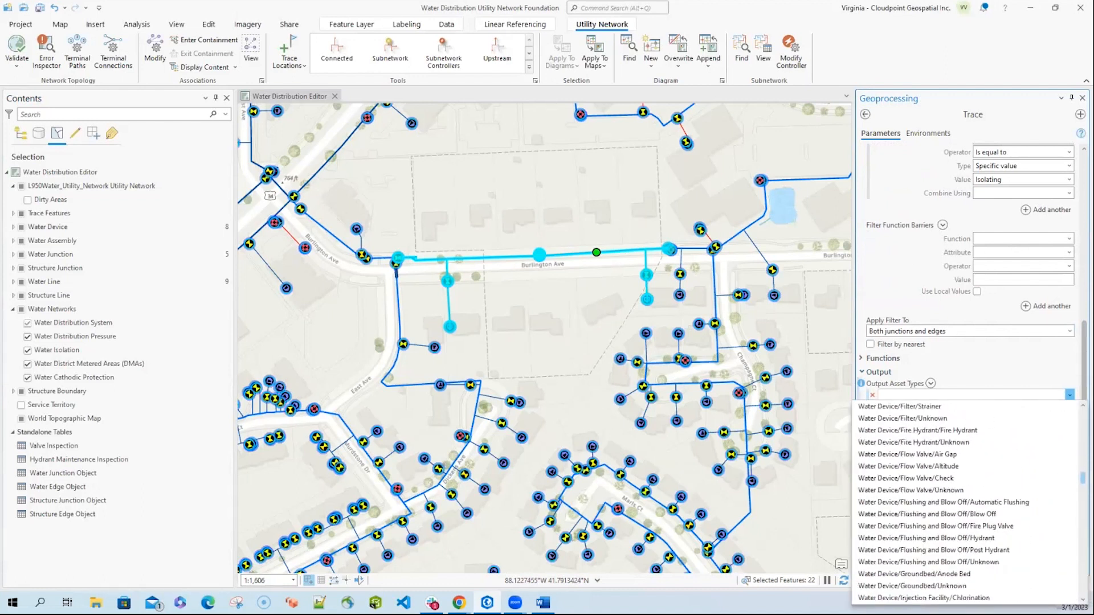
scroll(968, 501, down, 8)
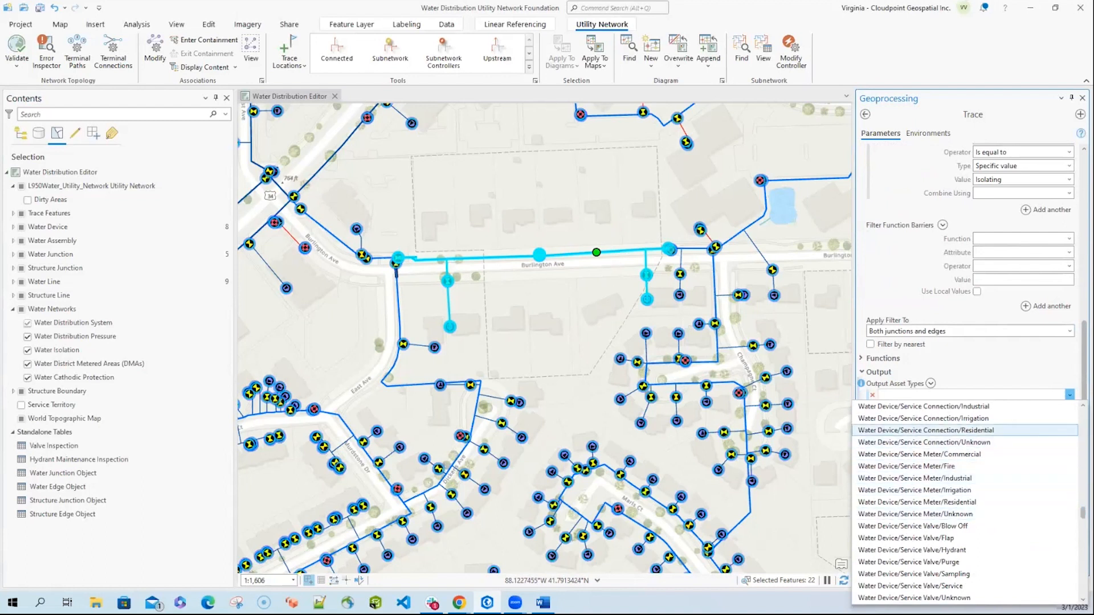
click(925, 430)
Add Water Line/Service/Irrigation Service as the second output asset type and run the isolation trace
click(1069, 409)
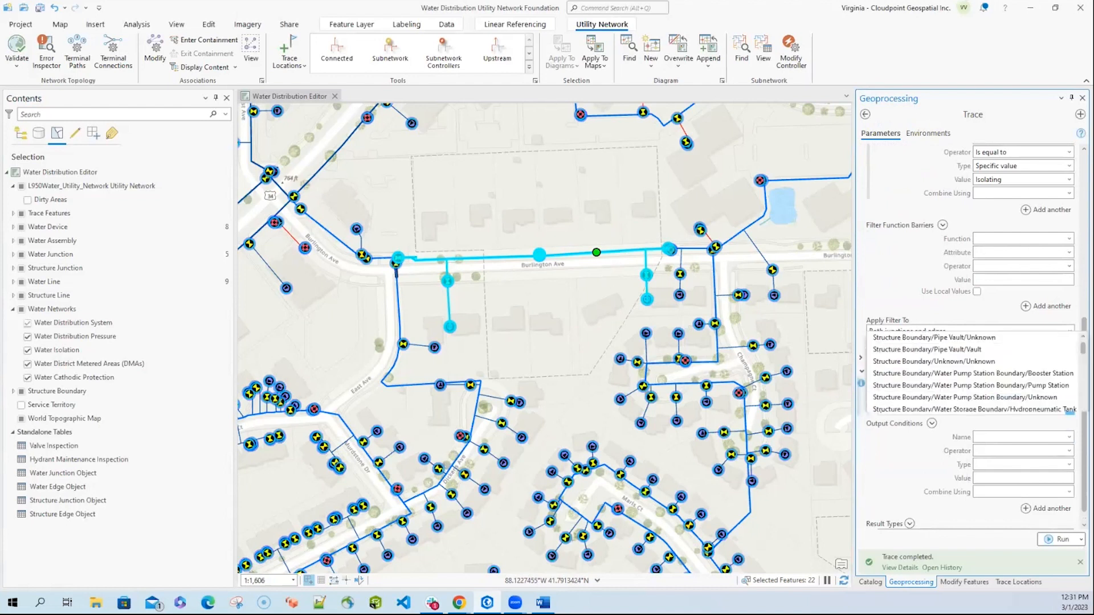
scroll(968, 299, down, 15)
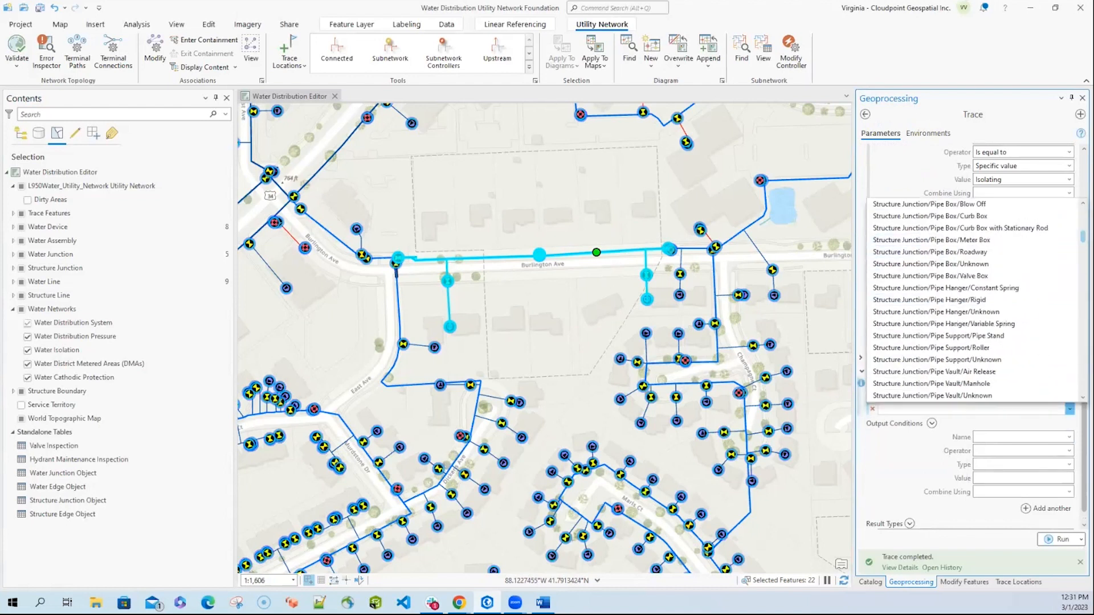
scroll(968, 299, down, 5)
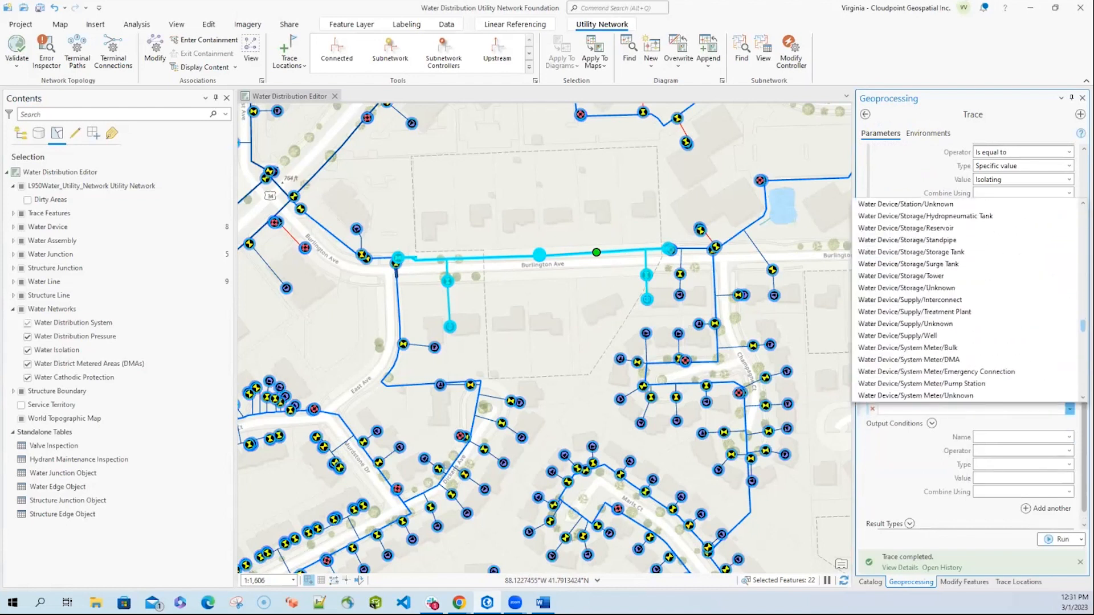
scroll(968, 299, down, 4)
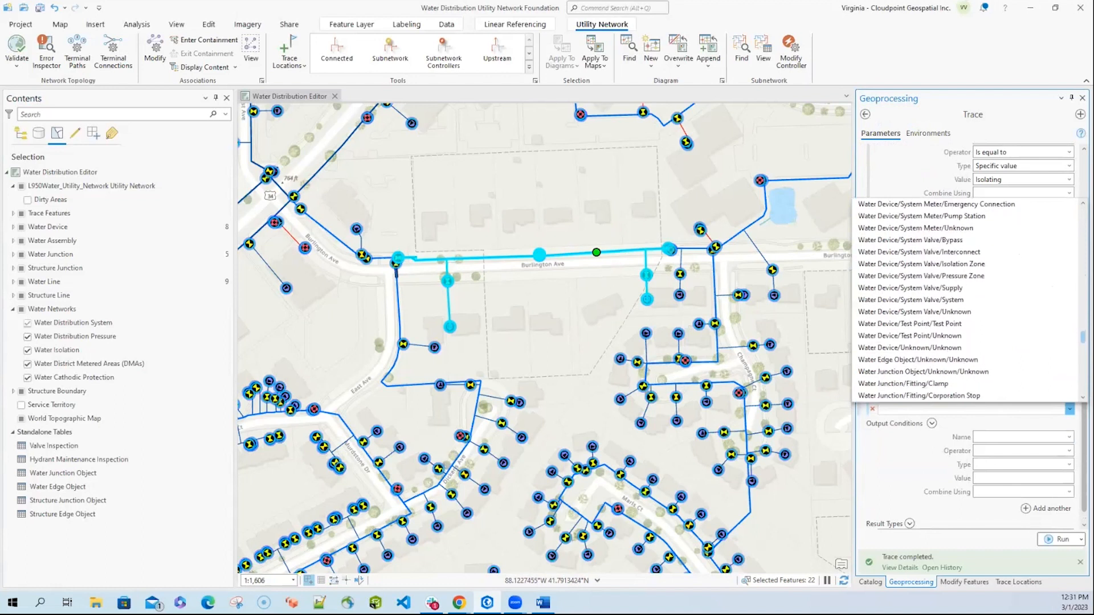
scroll(968, 299, down, 10)
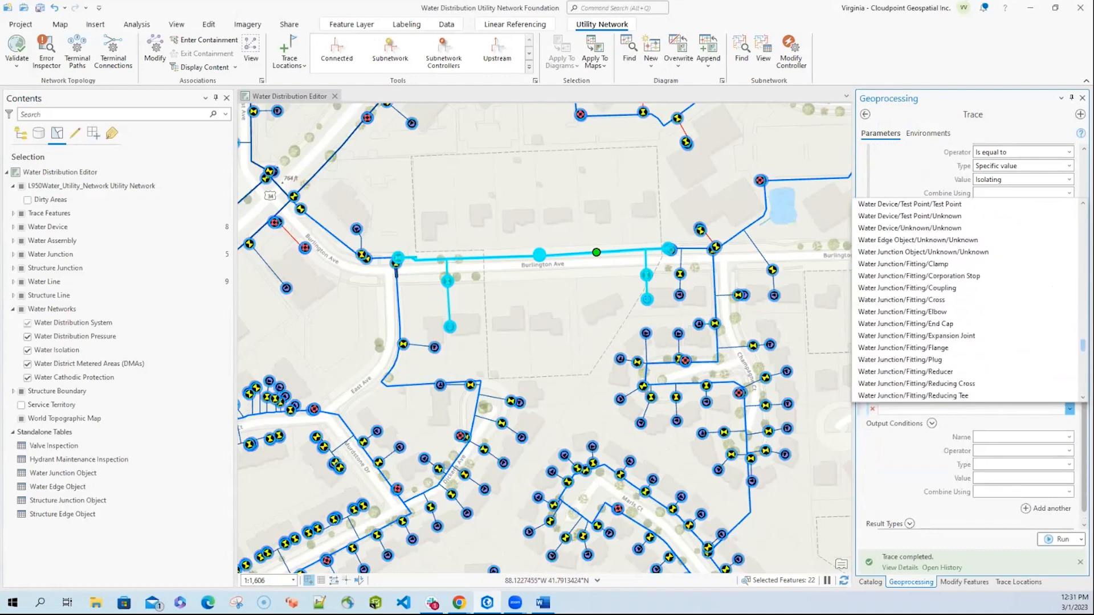
scroll(968, 299, down, 3)
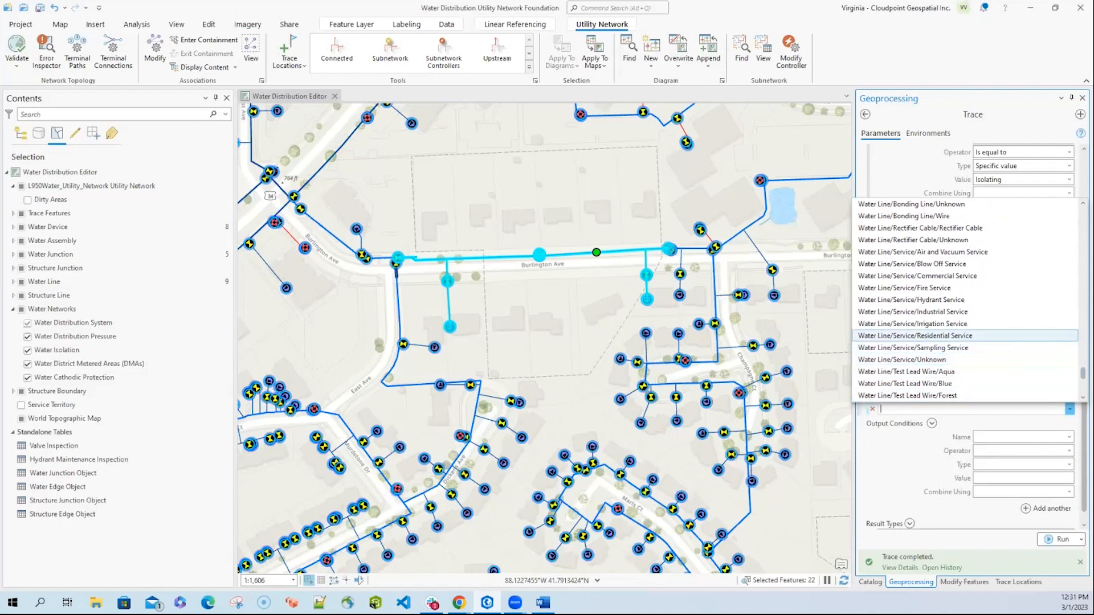
click(912, 324)
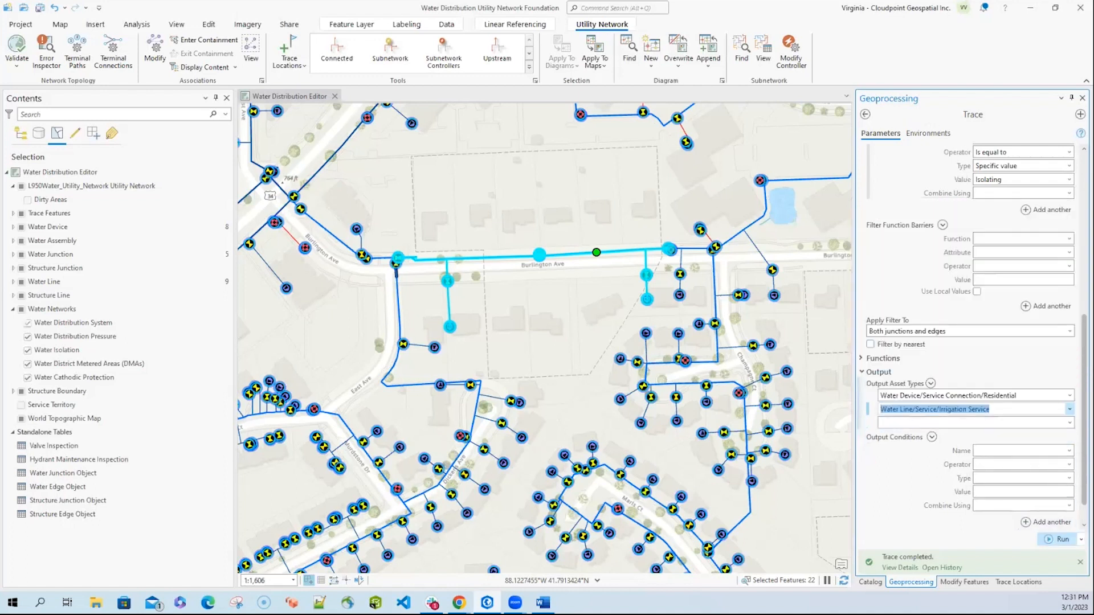
click(1058, 539)
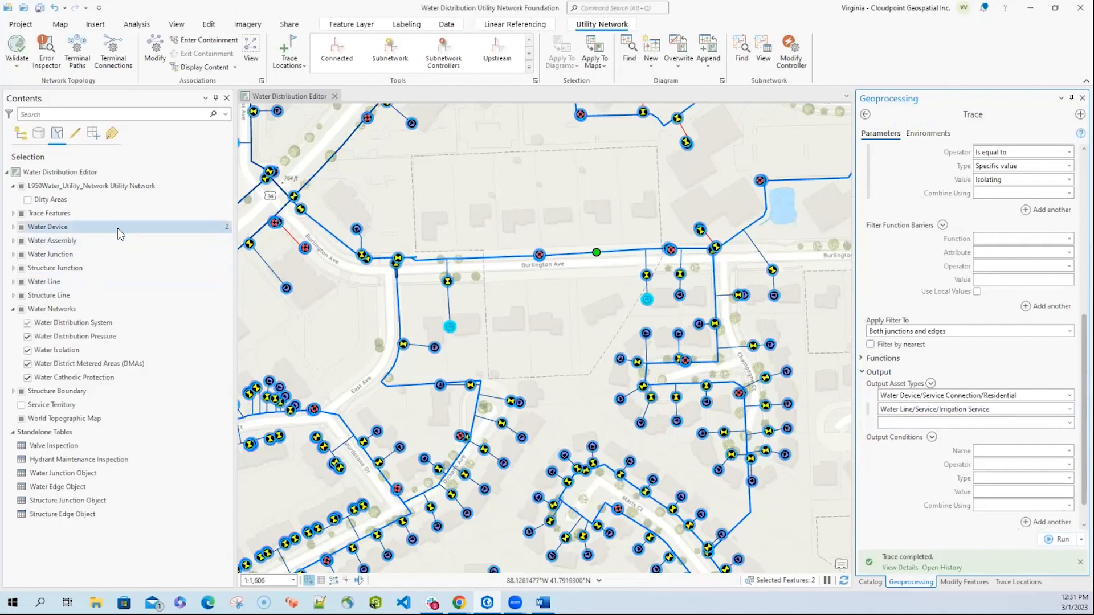
Examine the selected Water Device subtypes and the trace's settings, and clear the map selection
click(13, 227)
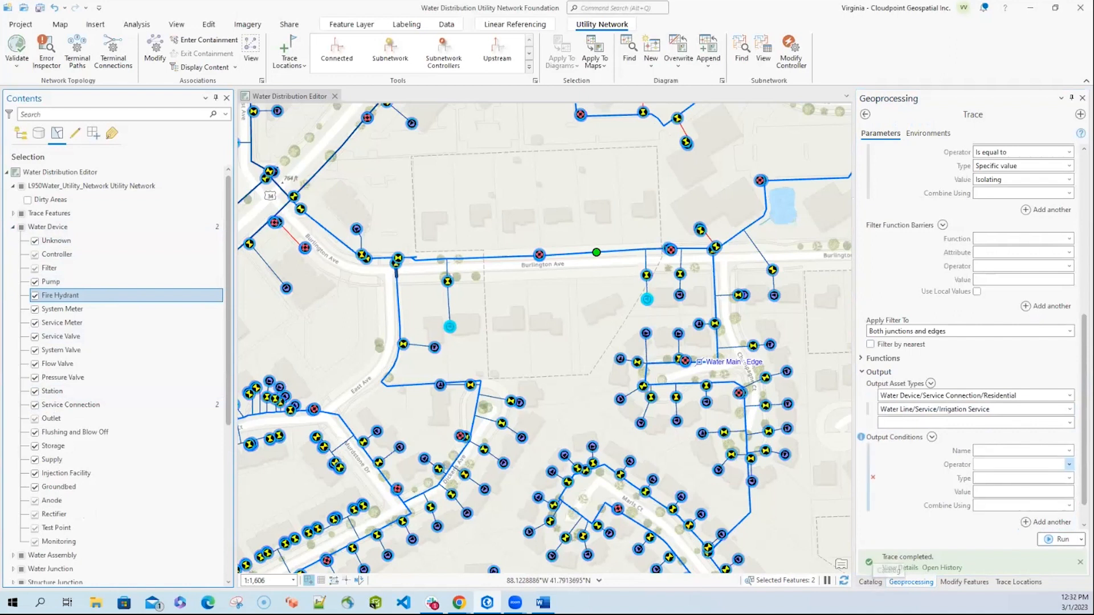
scroll(968, 370, up, 5)
scroll(968, 342, up, 1)
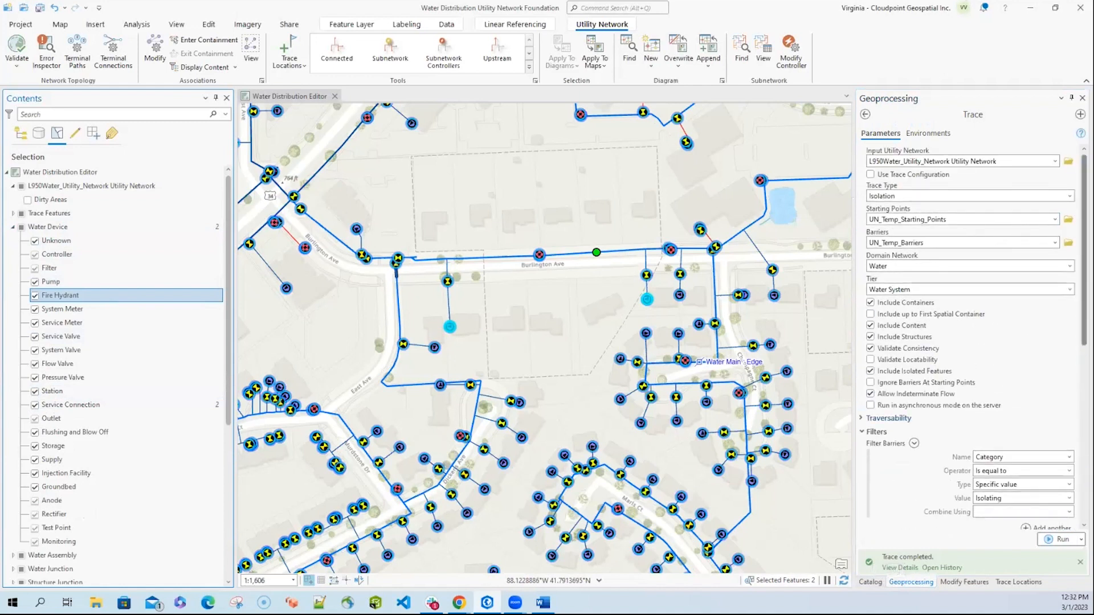
scroll(969, 257, down, 3)
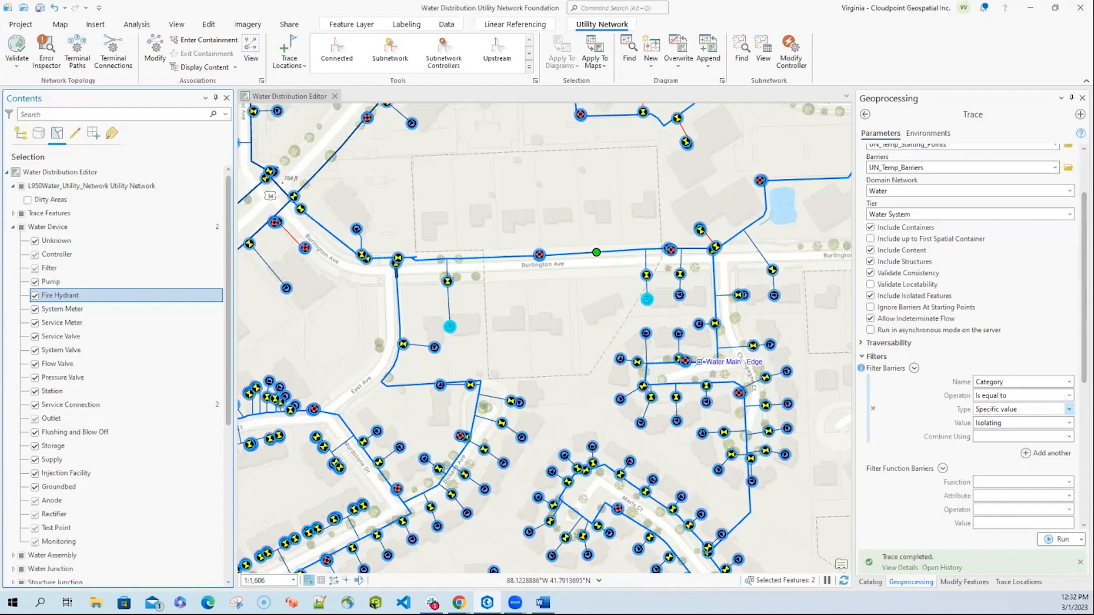
click(209, 24)
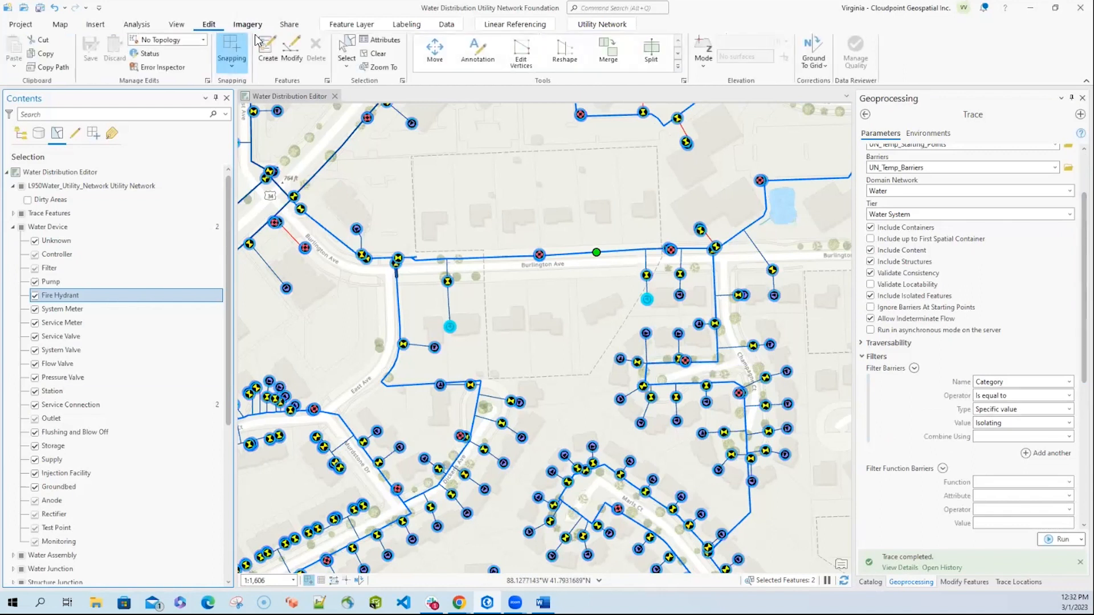
click(374, 53)
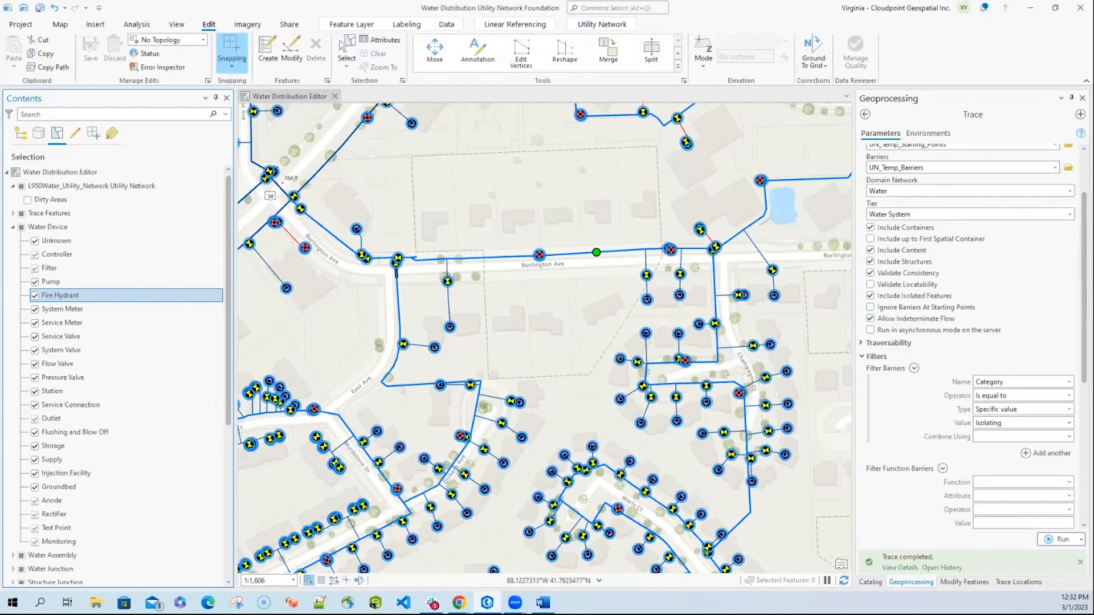
Look through the Utility Network Tools toolbox, including its Administration and Trace Configuration toolsets
scroll(968, 336, up, 3)
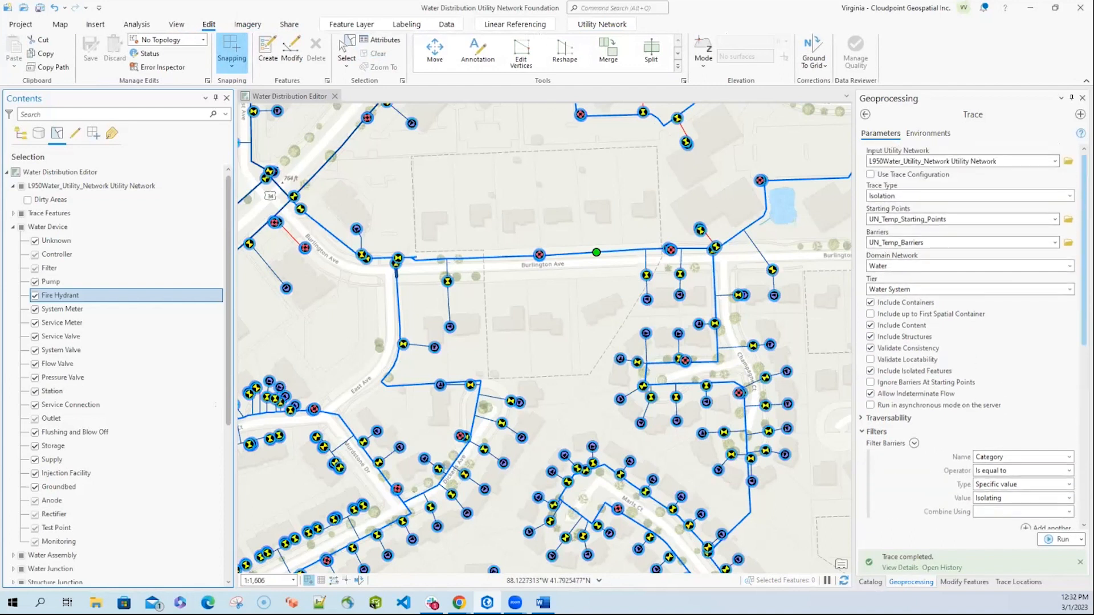
click(865, 113)
scroll(969, 359, down, 5)
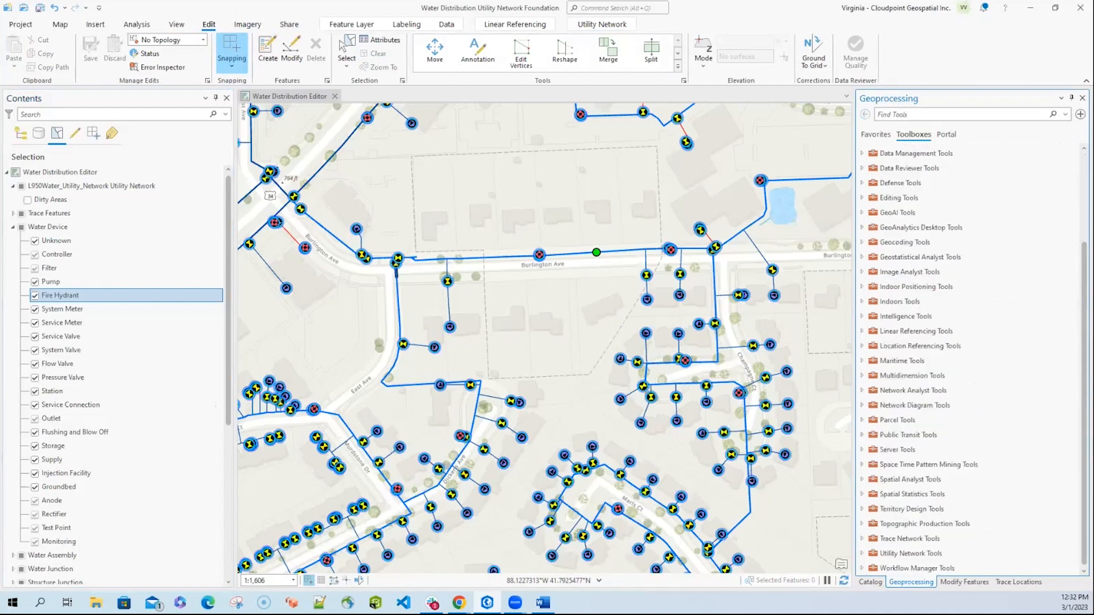
click(861, 554)
scroll(969, 359, down, 7)
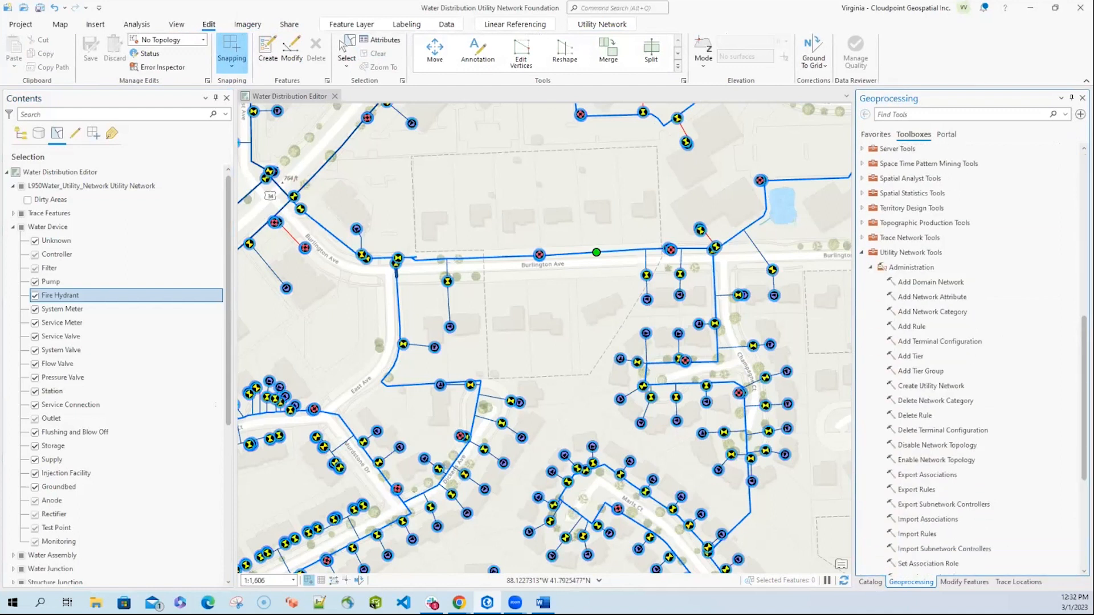
scroll(968, 399, down, 3)
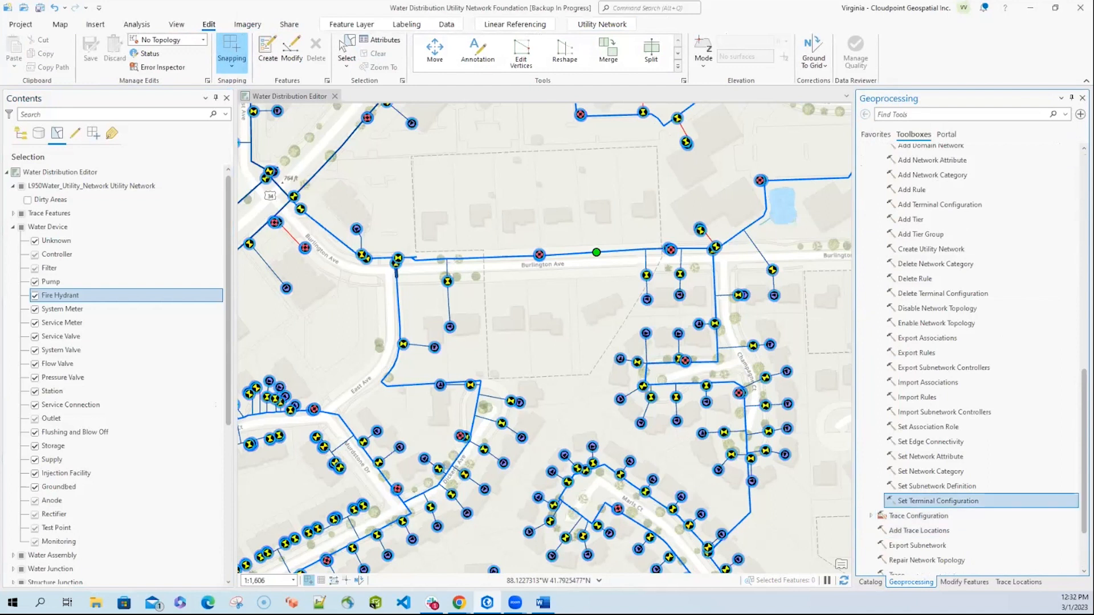
scroll(968, 395, up, 3)
click(871, 214)
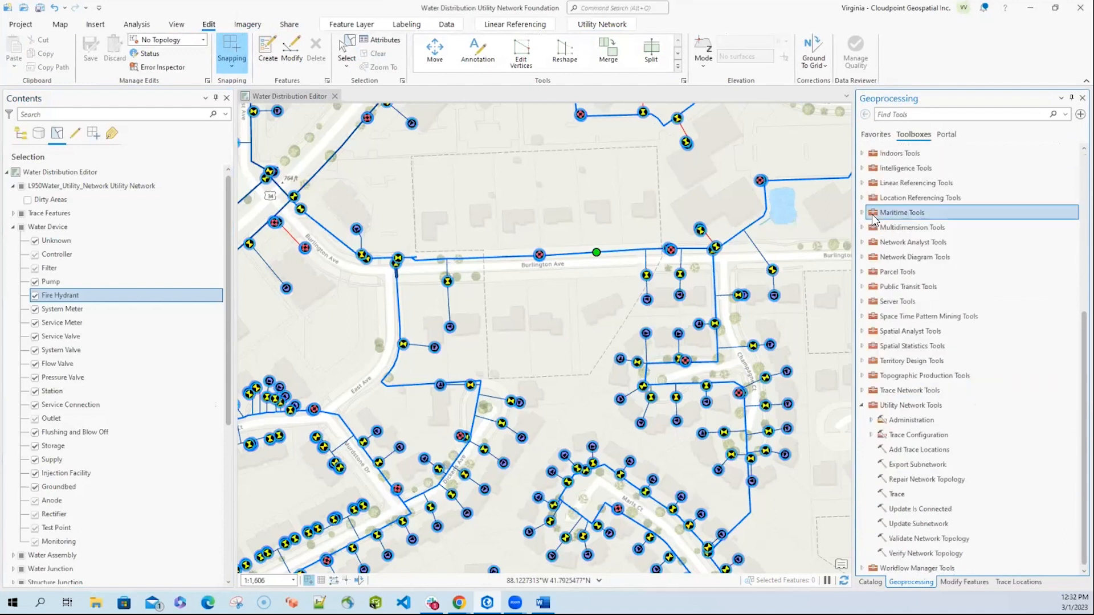
click(872, 436)
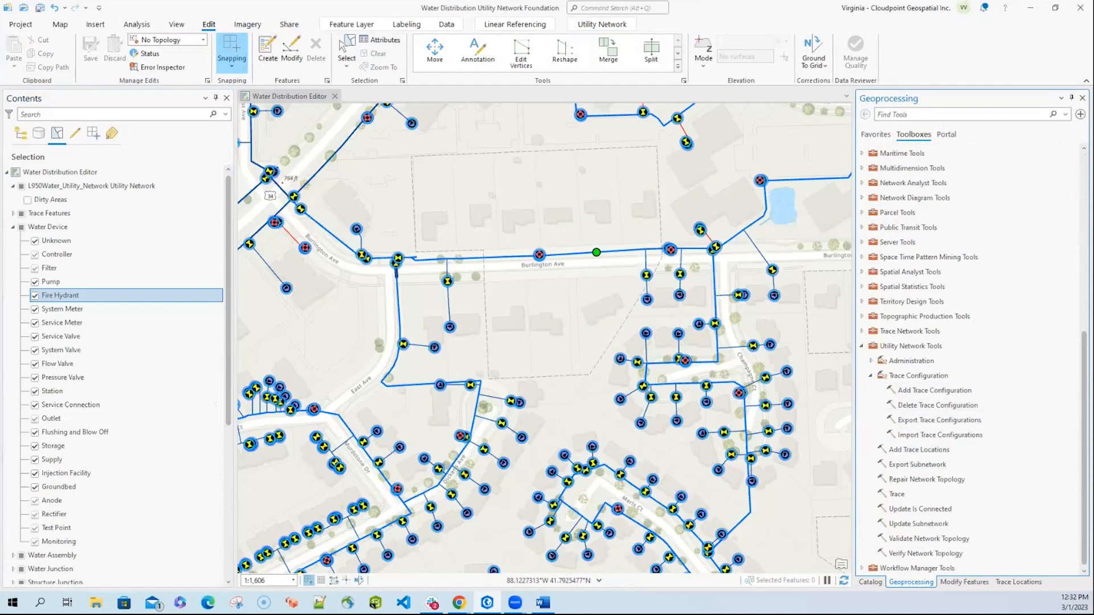
click(862, 345)
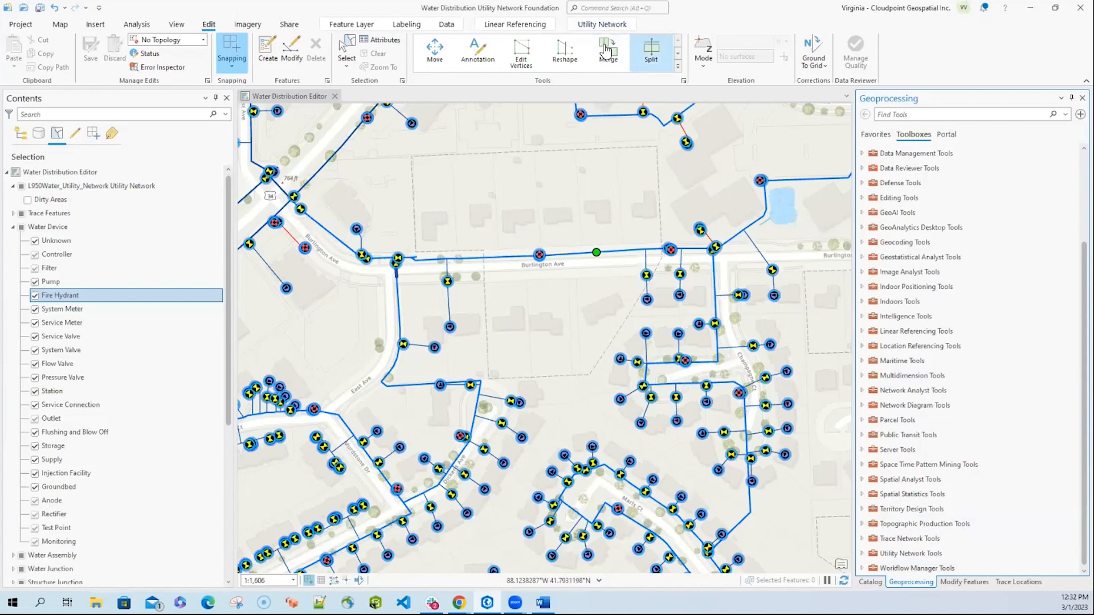
Activate the Isolation Trace Field Maps and Isolation Trace with Addresses configurations for sharing in the network options
click(601, 24)
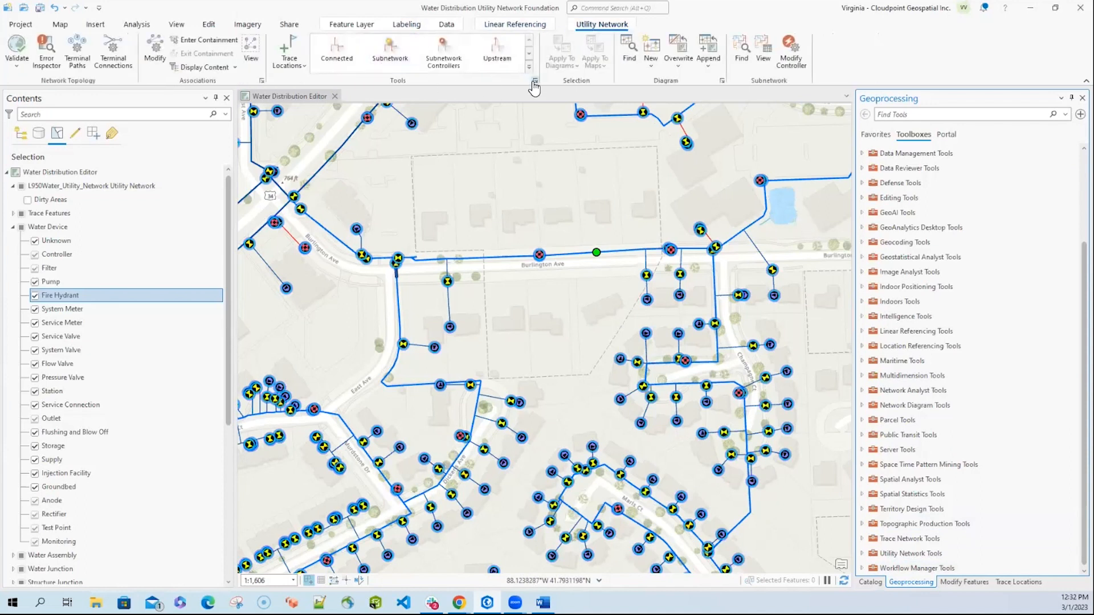
click(535, 82)
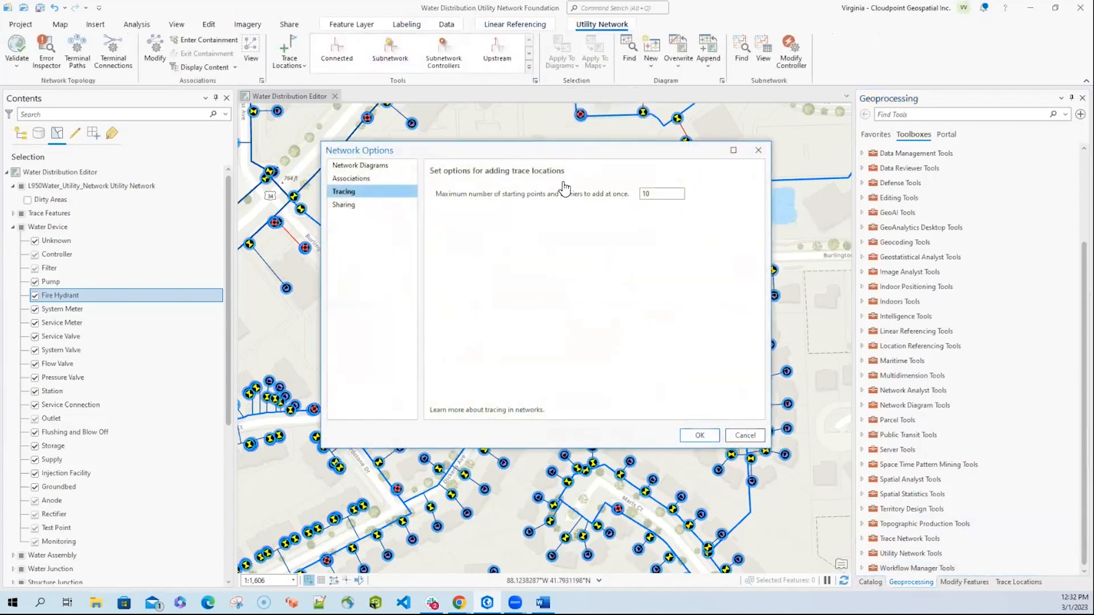
click(344, 206)
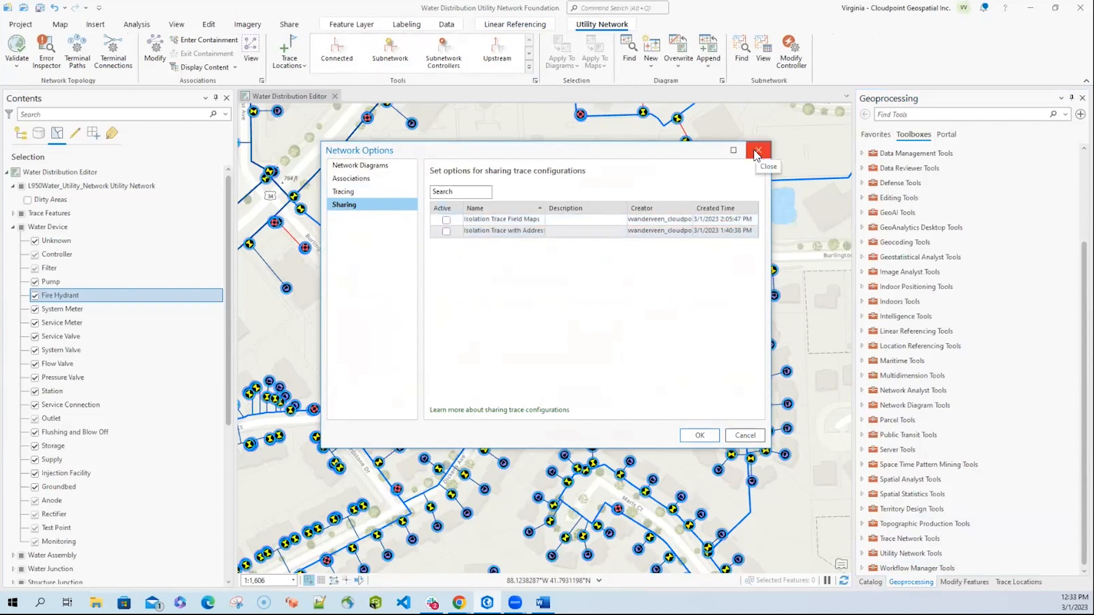
click(446, 220)
click(446, 231)
click(699, 435)
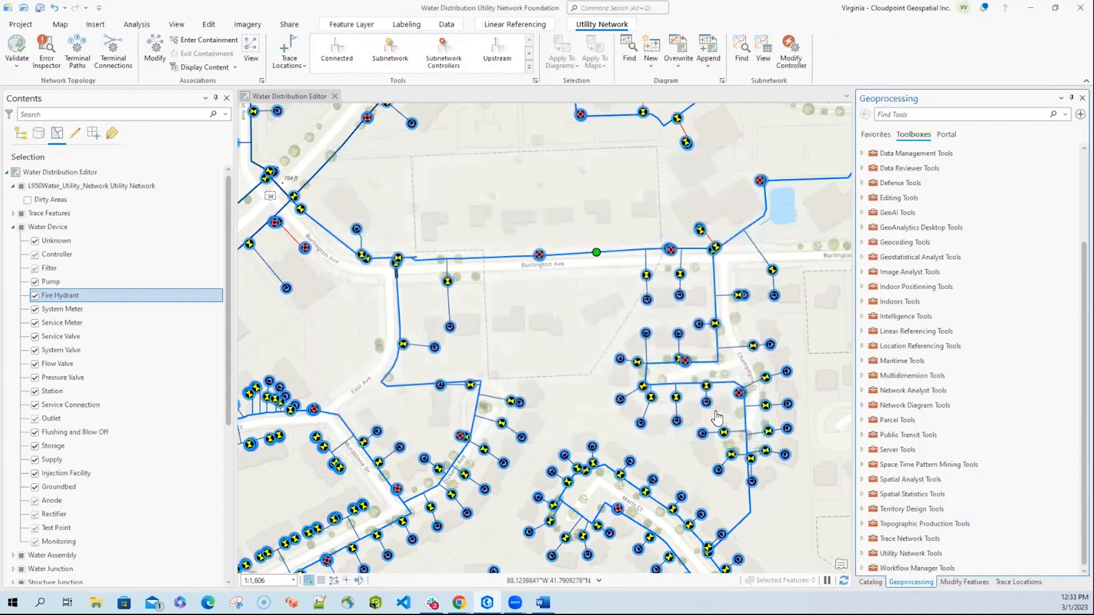
Run an isolation trace that uses the saved trace configuration Isolation Trace with Addresses
click(284, 27)
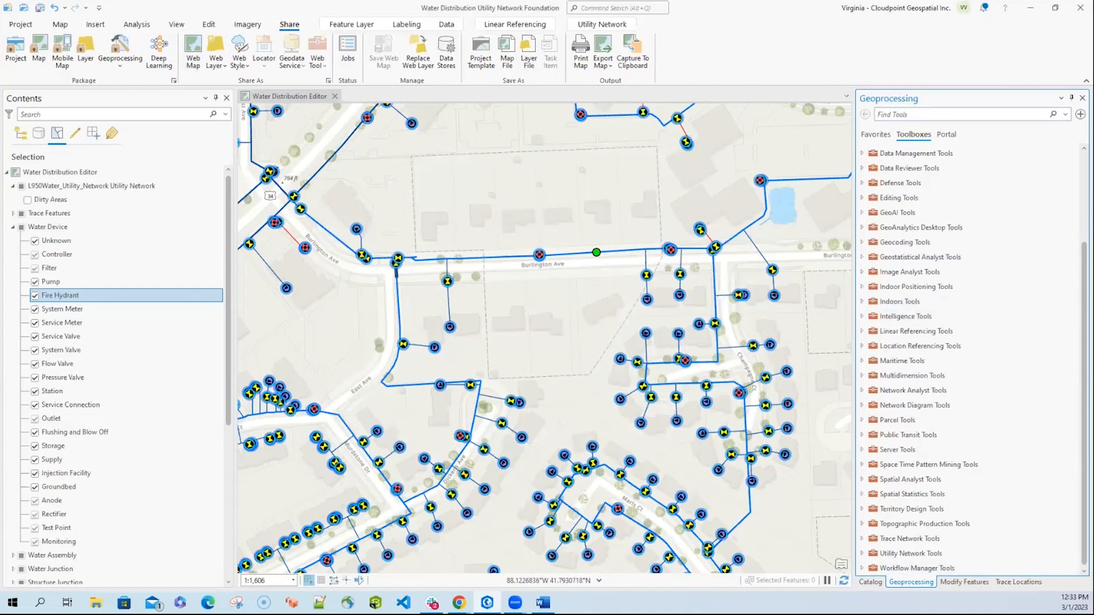
click(589, 26)
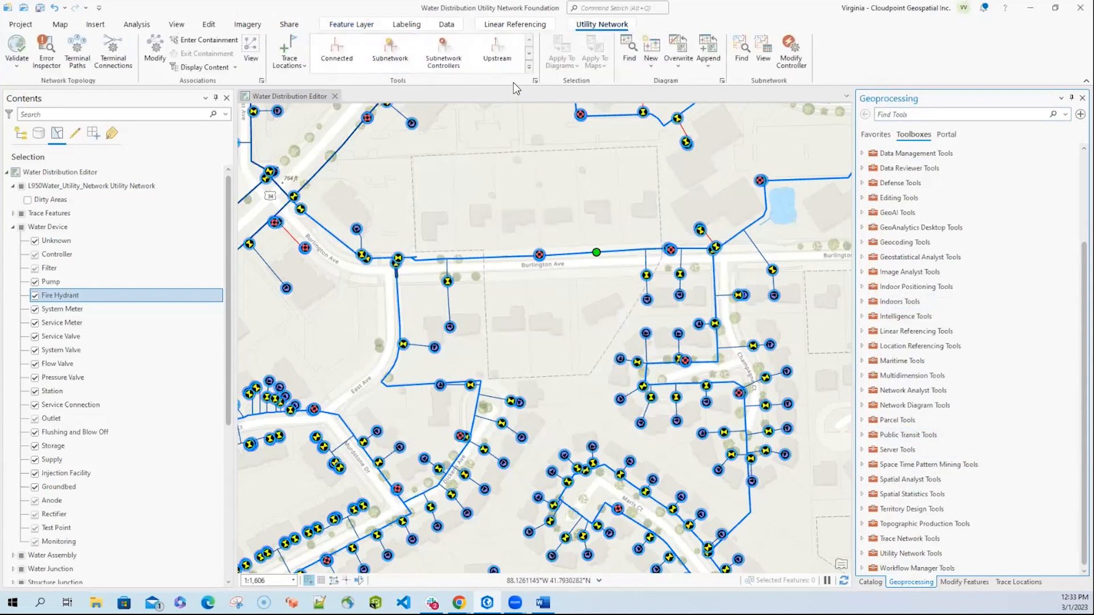
click(529, 71)
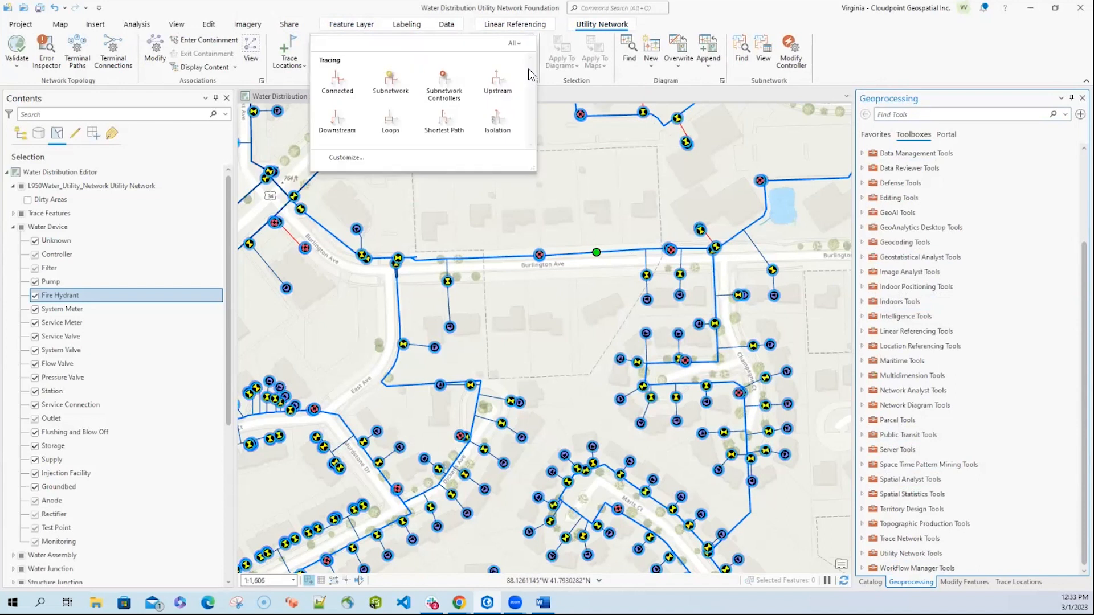
click(503, 127)
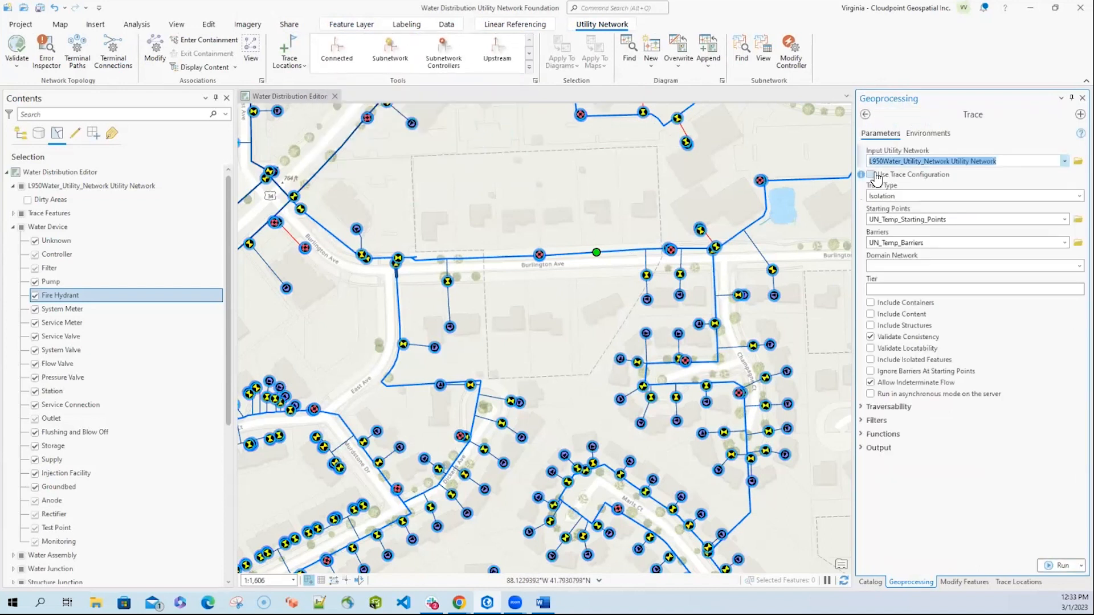
click(870, 174)
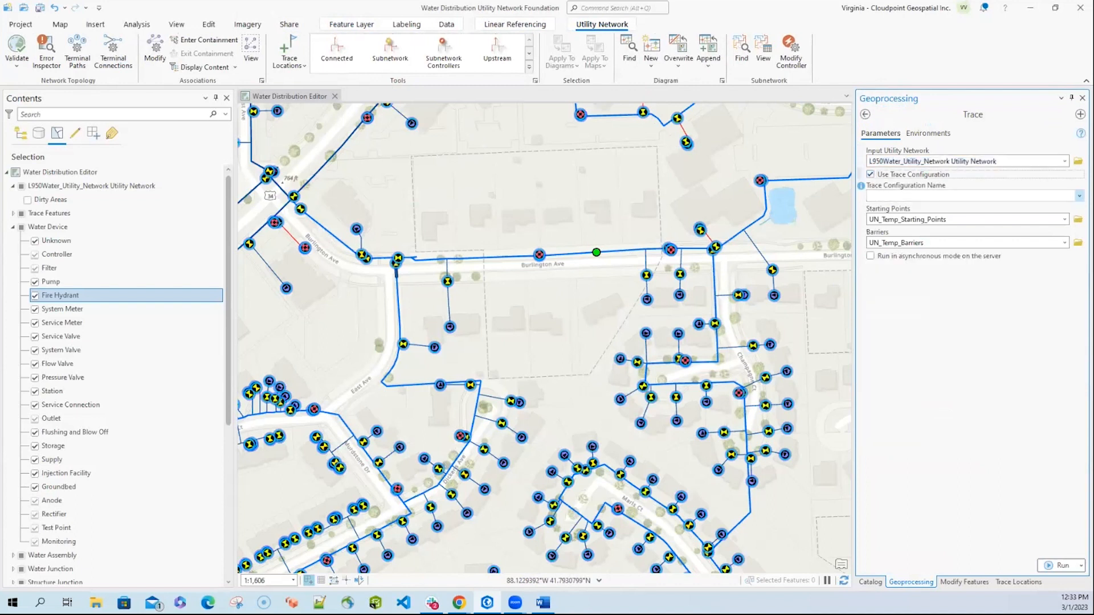
click(1079, 195)
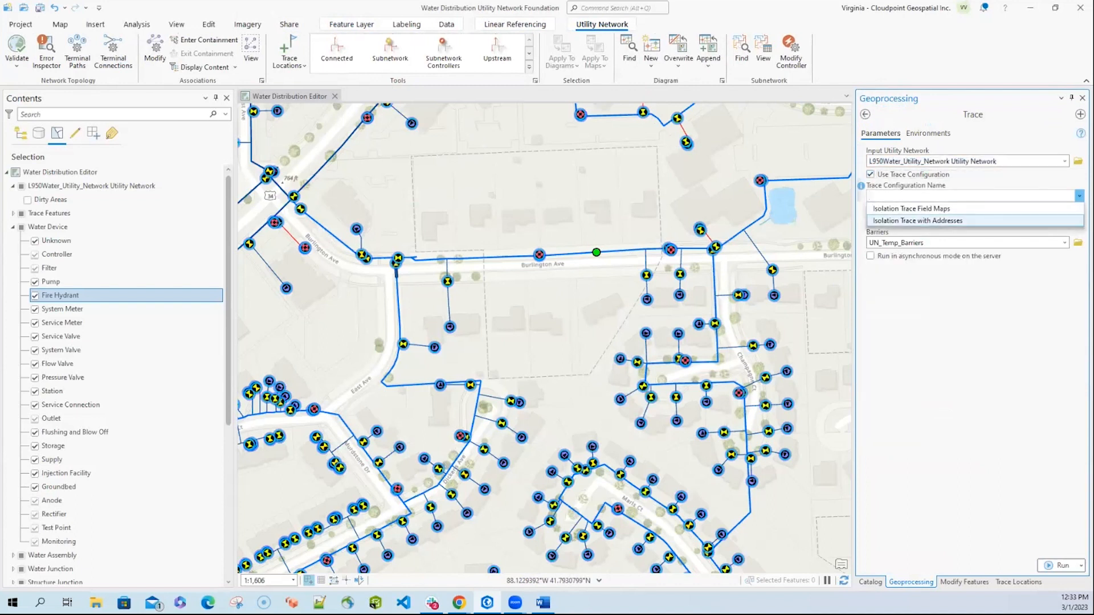
click(918, 221)
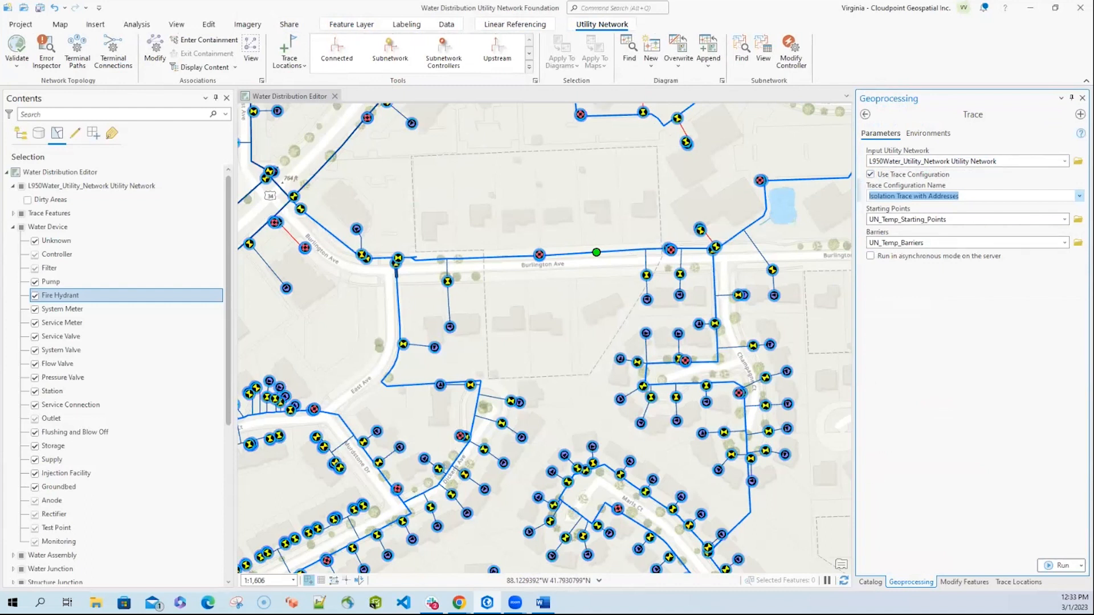
click(1060, 565)
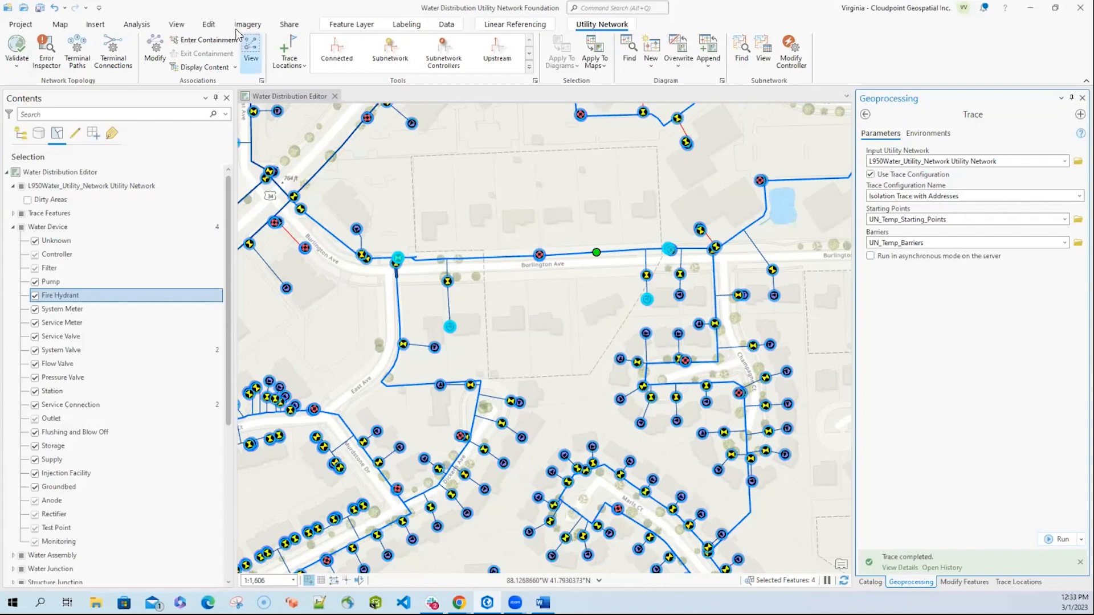
Clear the selected features and turn off the use of a saved trace configuration for the isolation trace
key(super+Down)
click(204, 24)
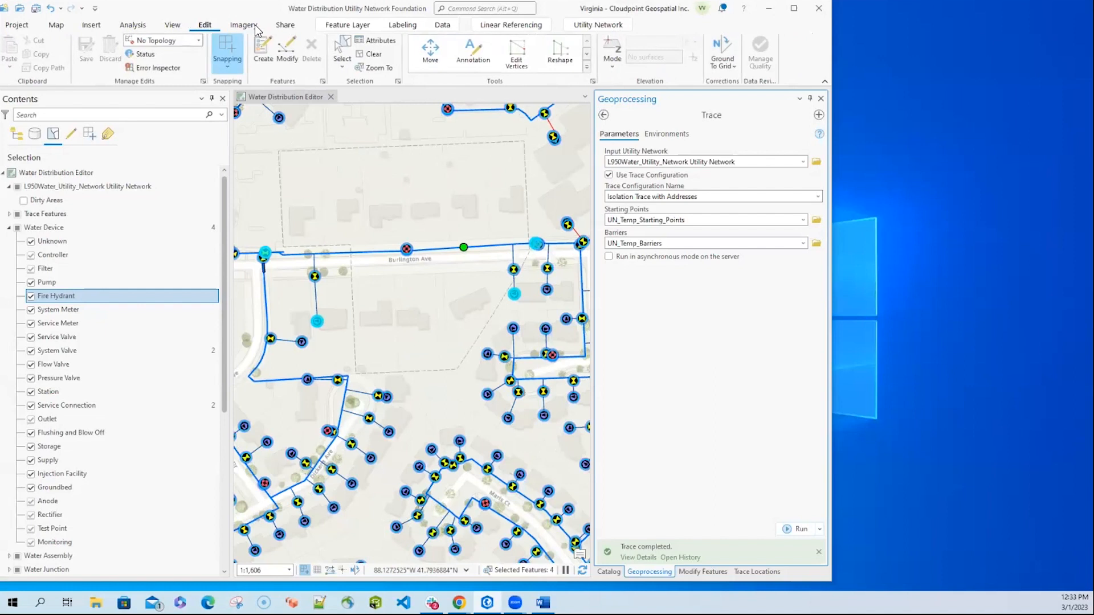
click(370, 54)
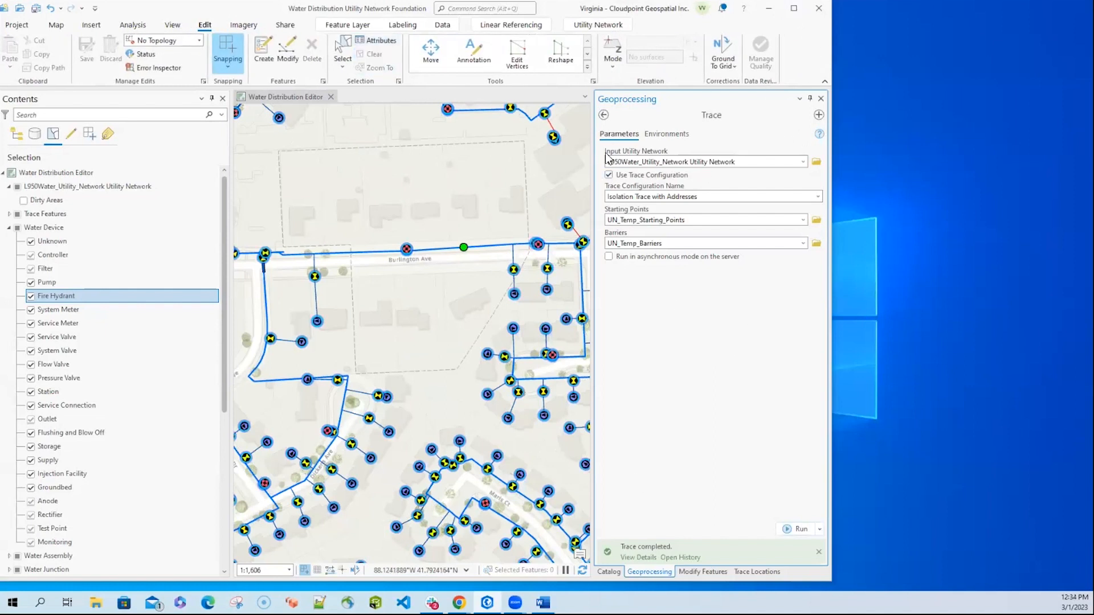
click(608, 175)
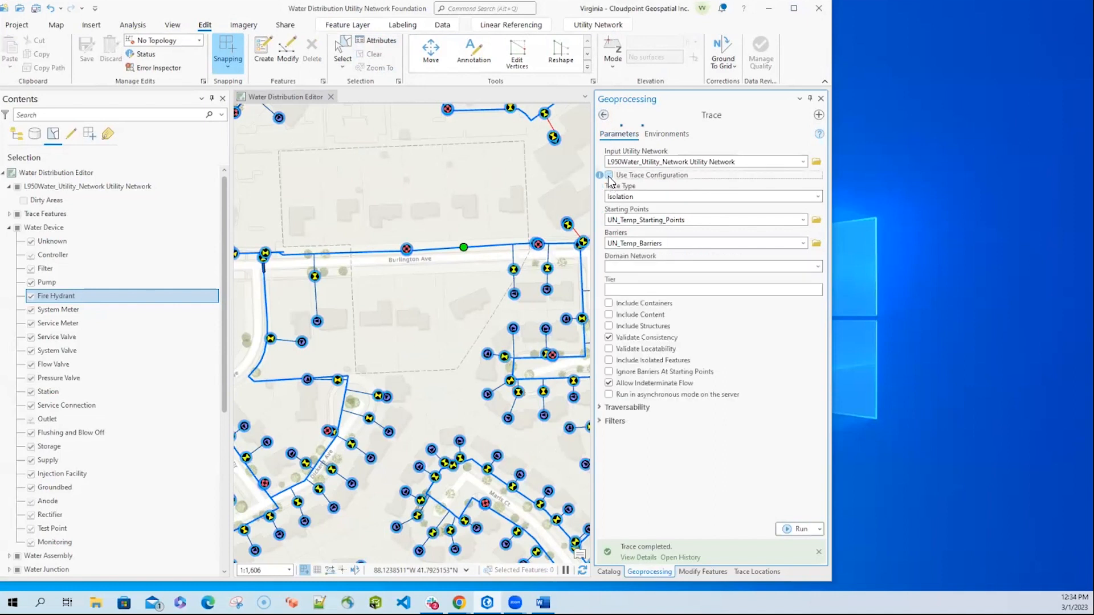
Add a filter function barrier to the isolation trace, using the Add function on the Shape length attribute
click(602, 408)
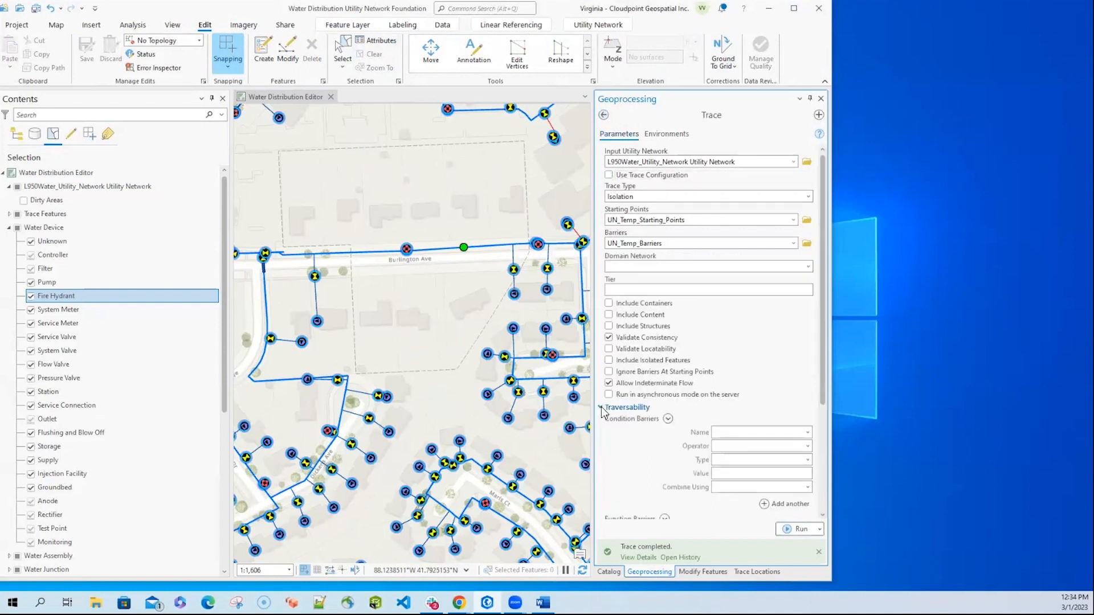
click(601, 408)
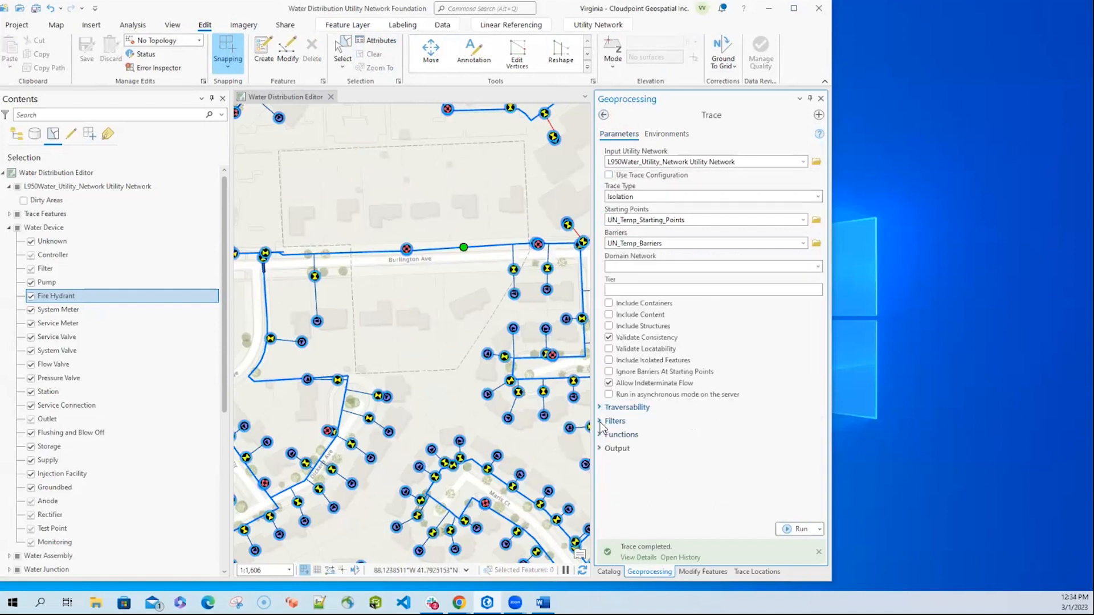
click(601, 421)
drag(822, 348, 817, 429)
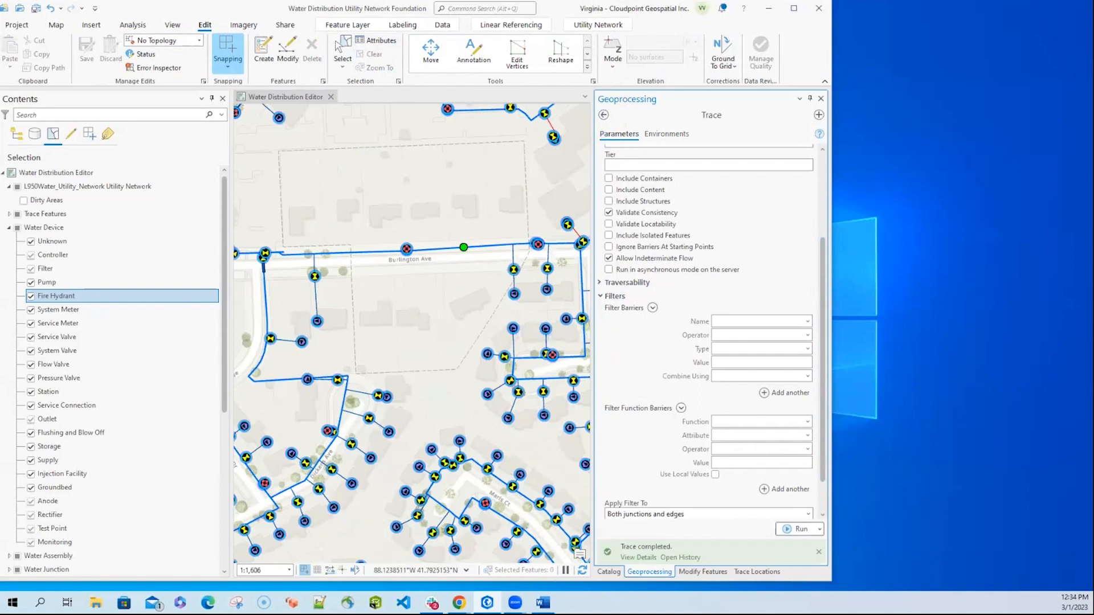
click(807, 422)
click(805, 433)
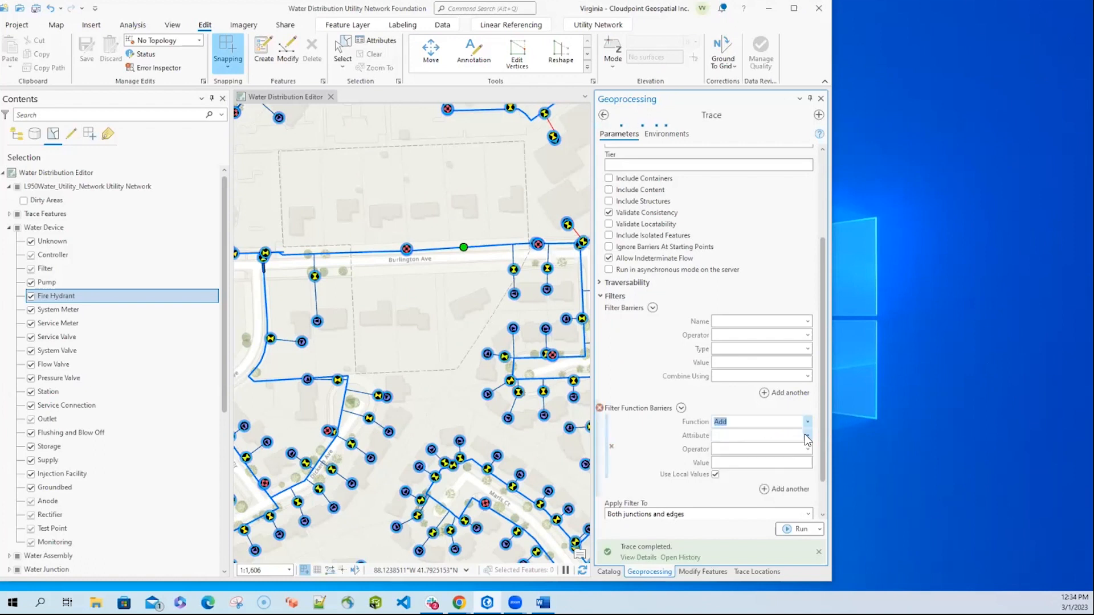
scroll(811, 441, down, 1)
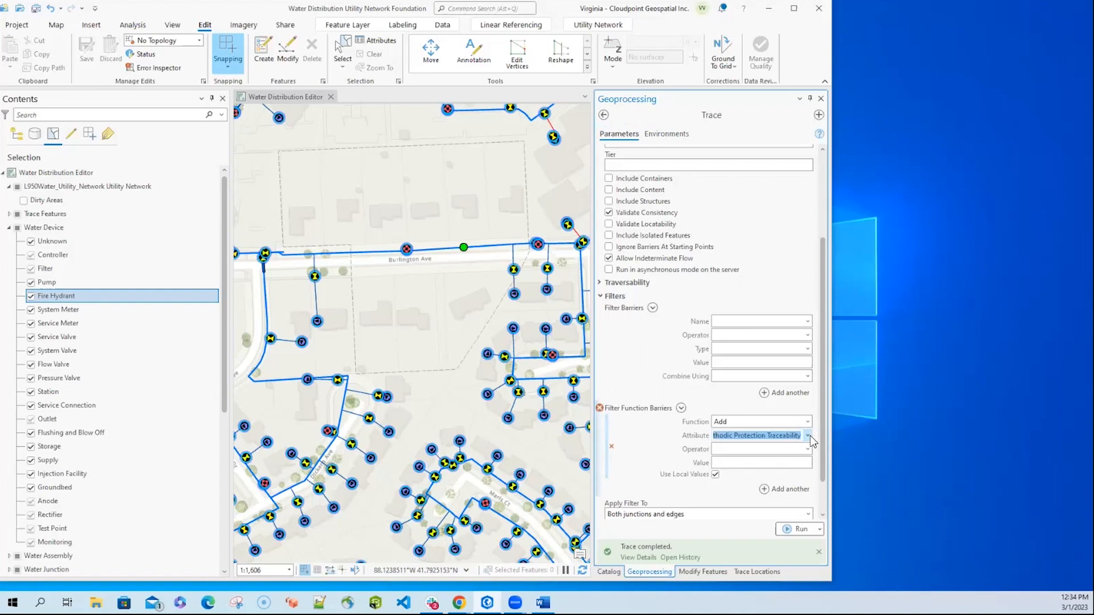
click(807, 435)
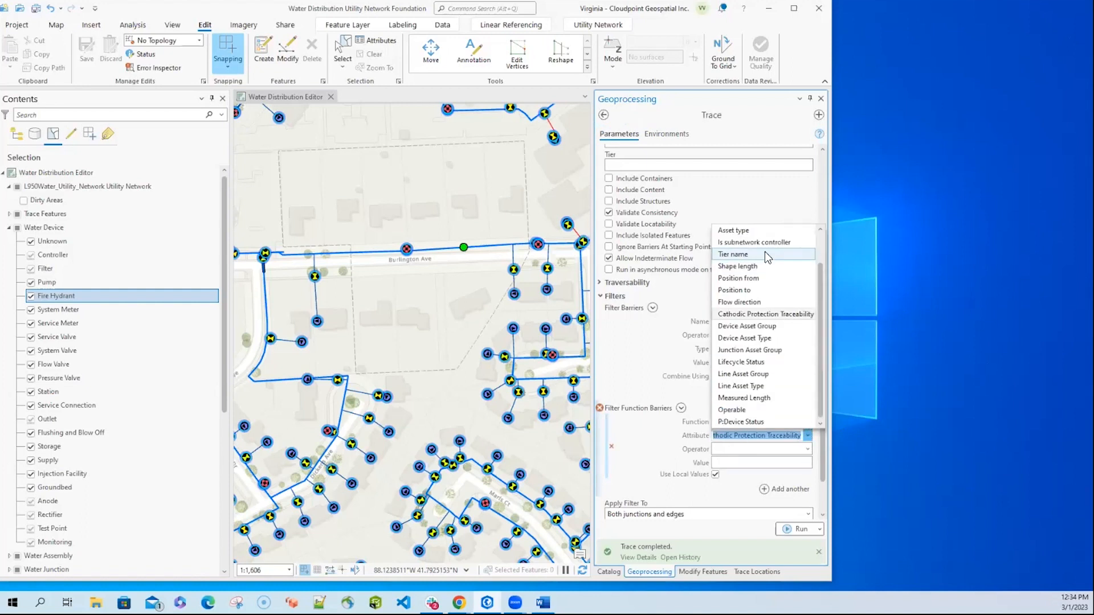
click(754, 266)
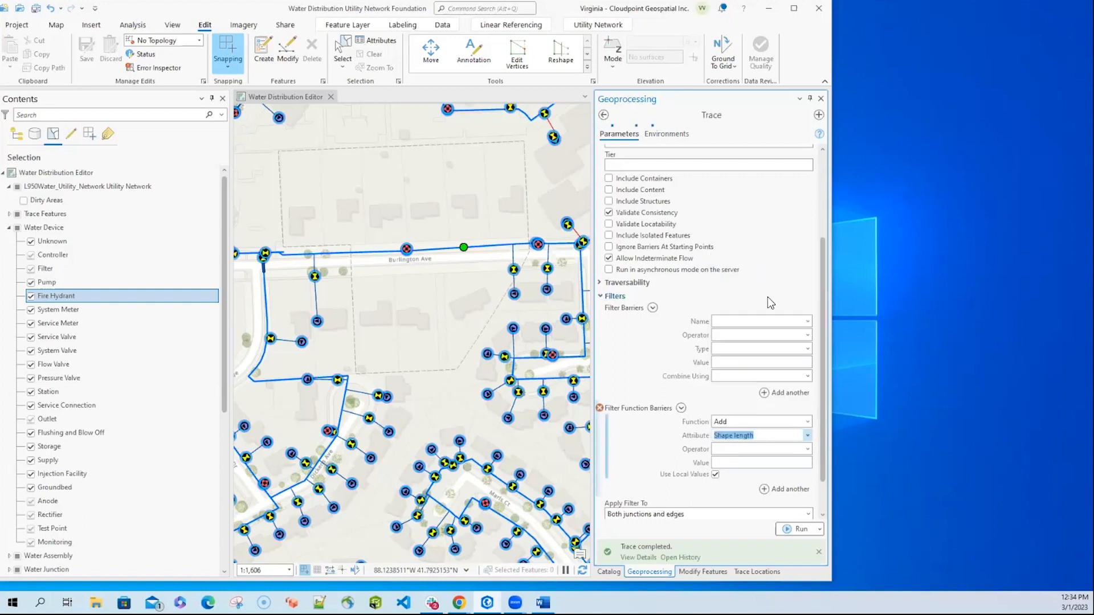
Set the filter function barrier's operator to Is greater than or equal to with a value of 400
click(807, 450)
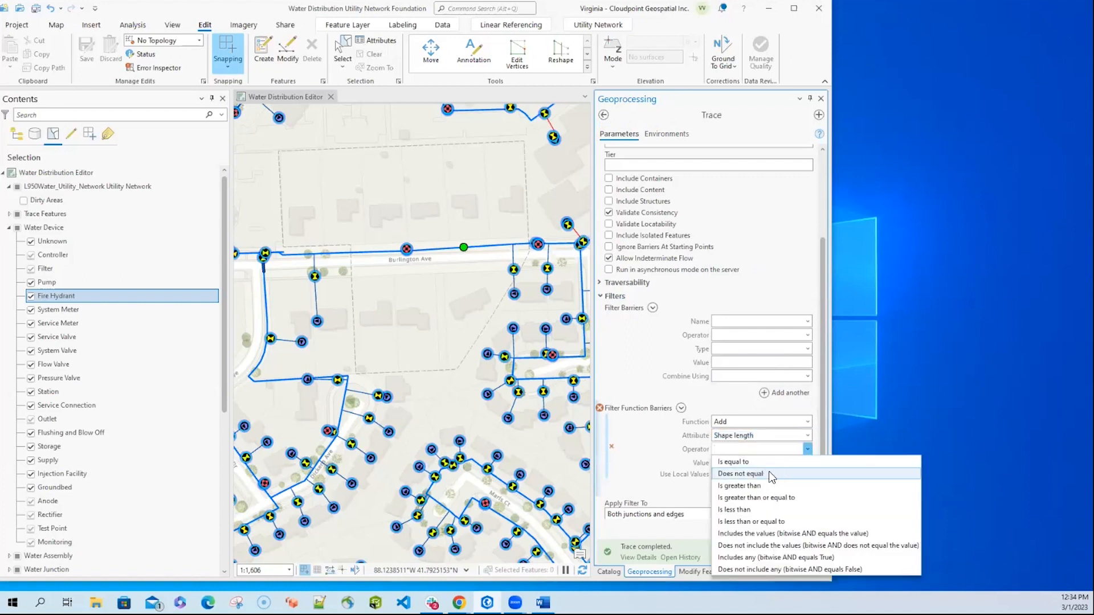
click(768, 499)
click(772, 463)
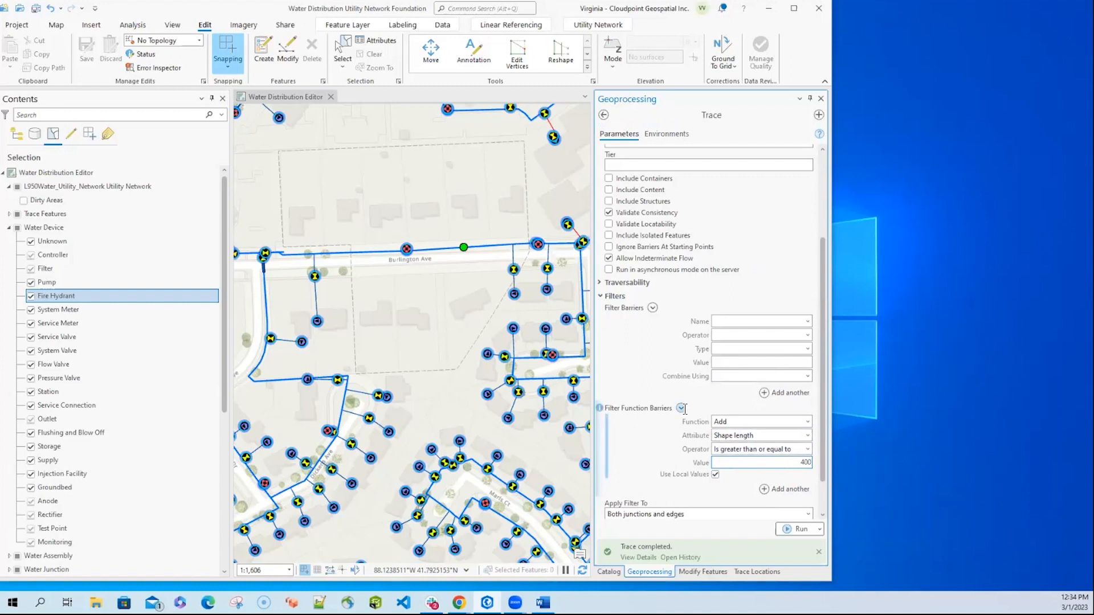
click(602, 297)
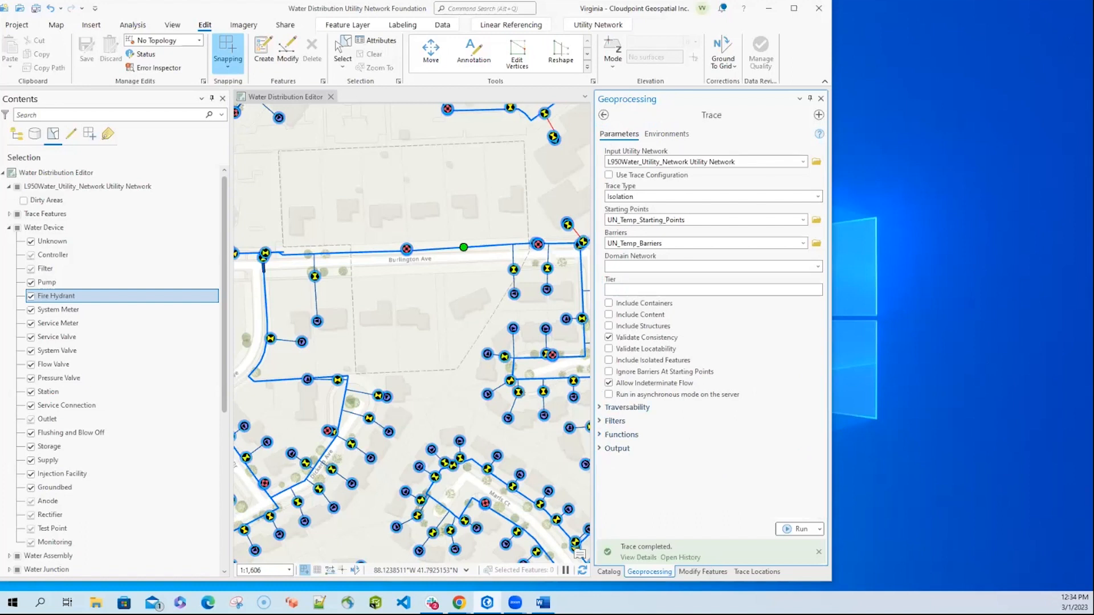
Add a trace function that applies Add to the Shape length attribute
click(601, 435)
scroll(786, 408, down, 2)
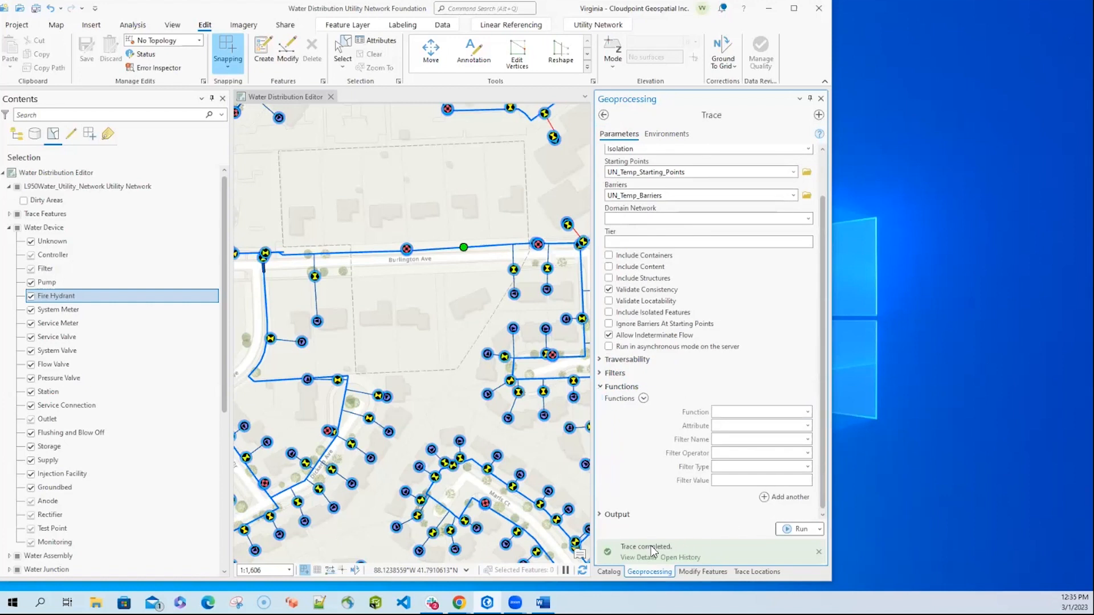
click(807, 413)
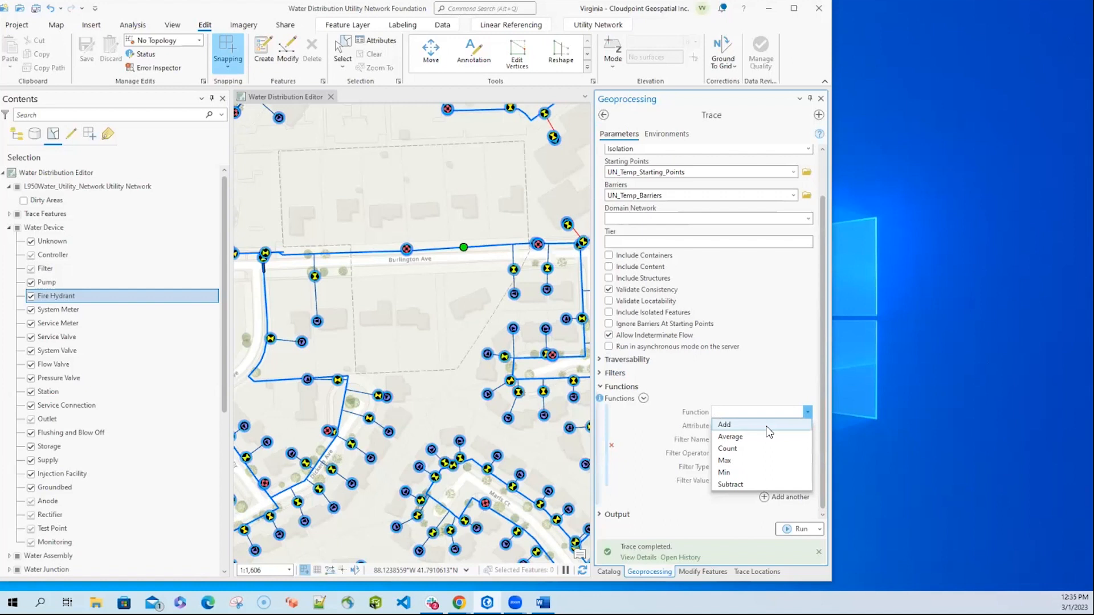
click(767, 427)
click(807, 427)
click(788, 436)
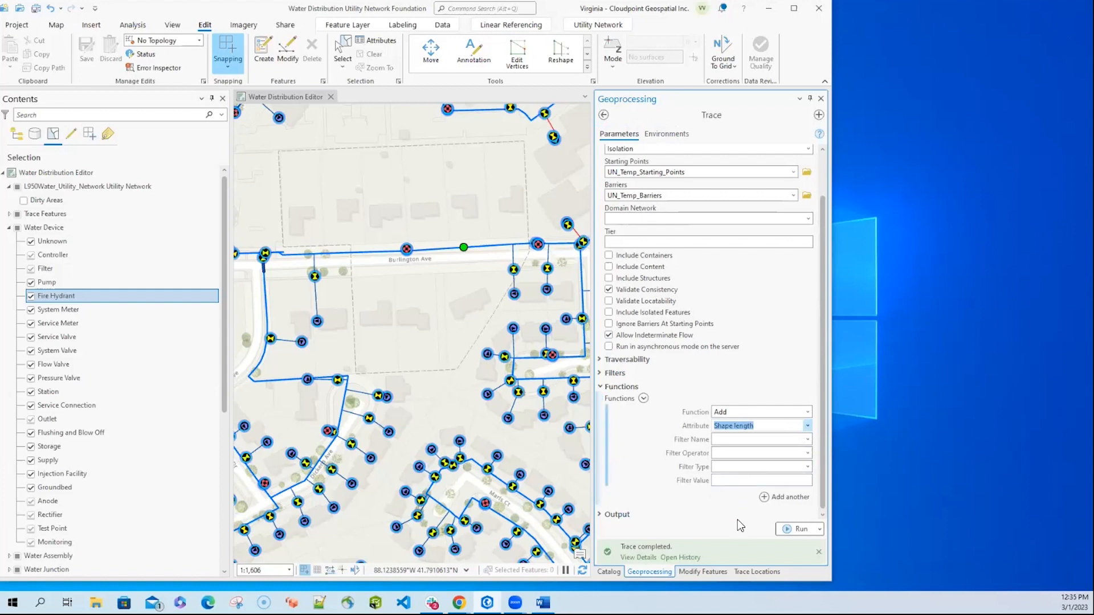
click(640, 558)
scroll(822, 248, up, 2)
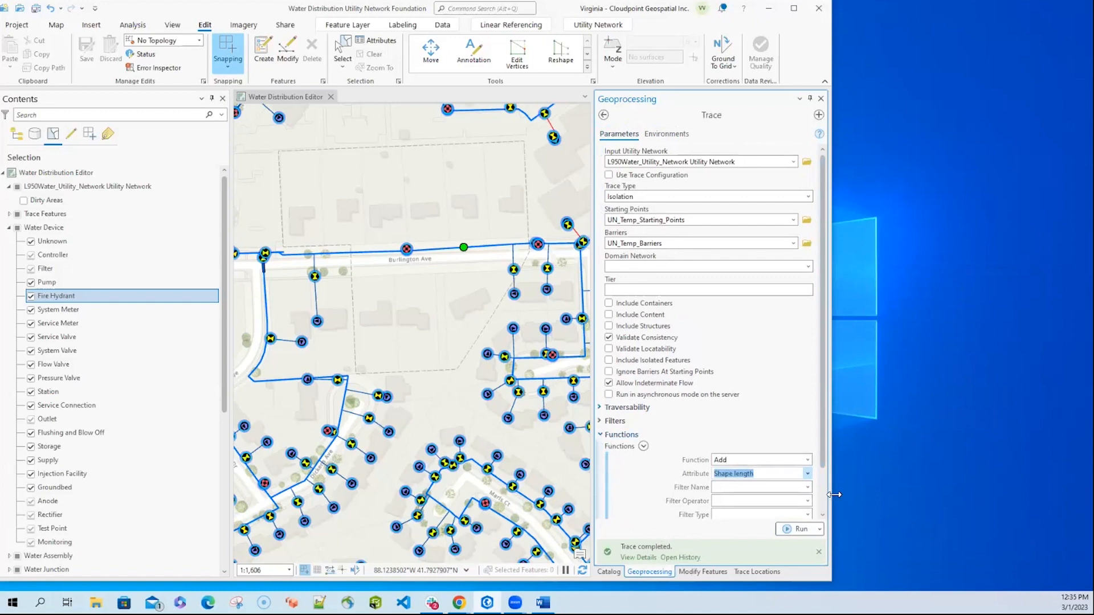
drag(834, 495, 1088, 495)
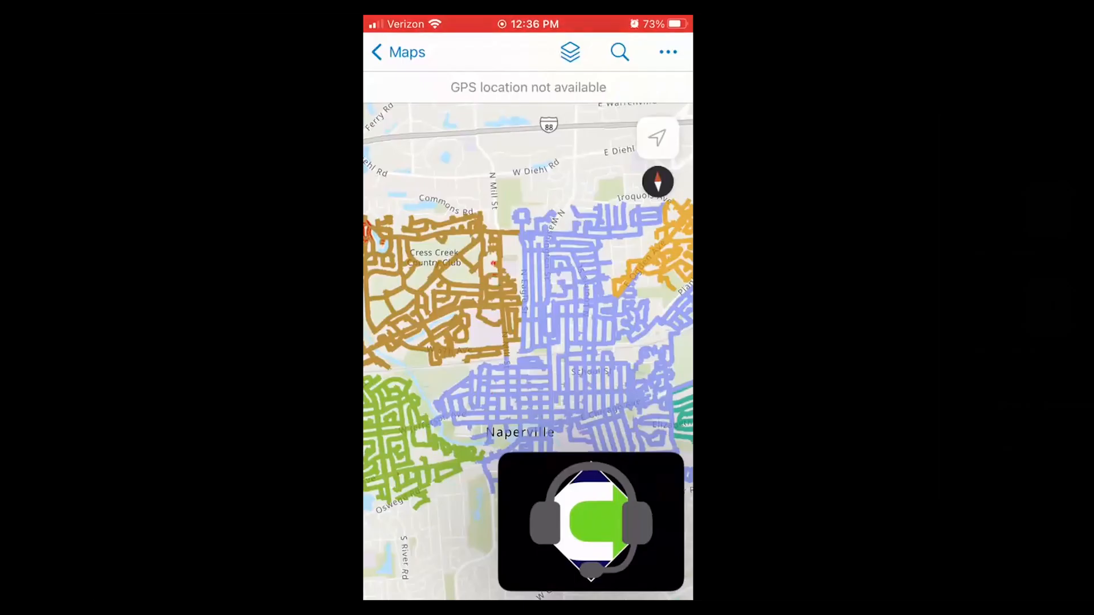
Switch to the water network map in Field Maps and go to the bookmarked area near S Sleight St and E Porter Ave
drag(527, 353, 523, 323)
scroll(582, 292, up, 1)
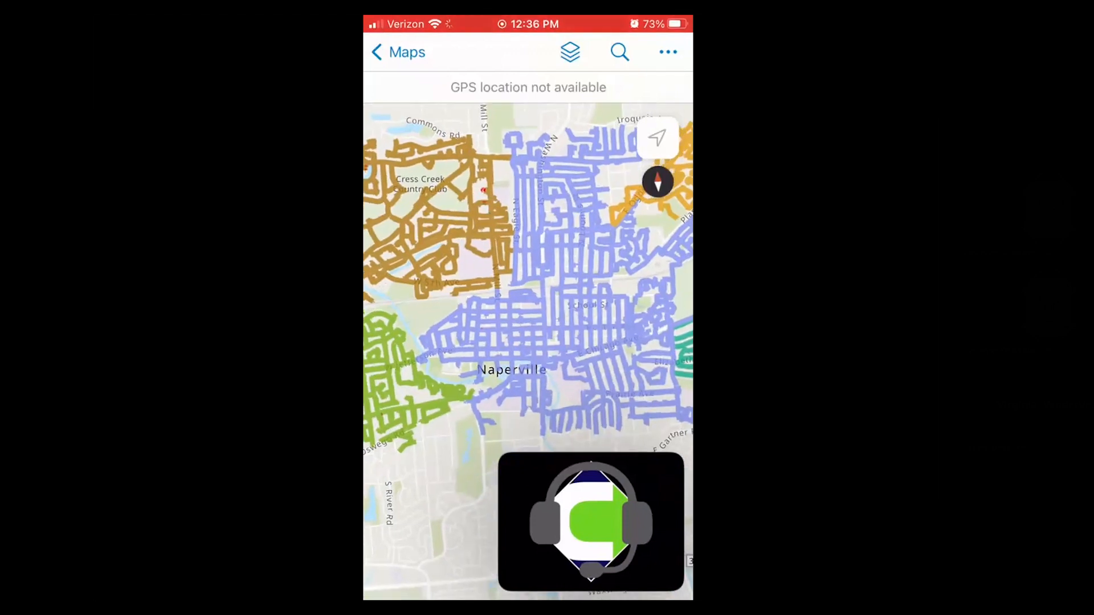
click(667, 52)
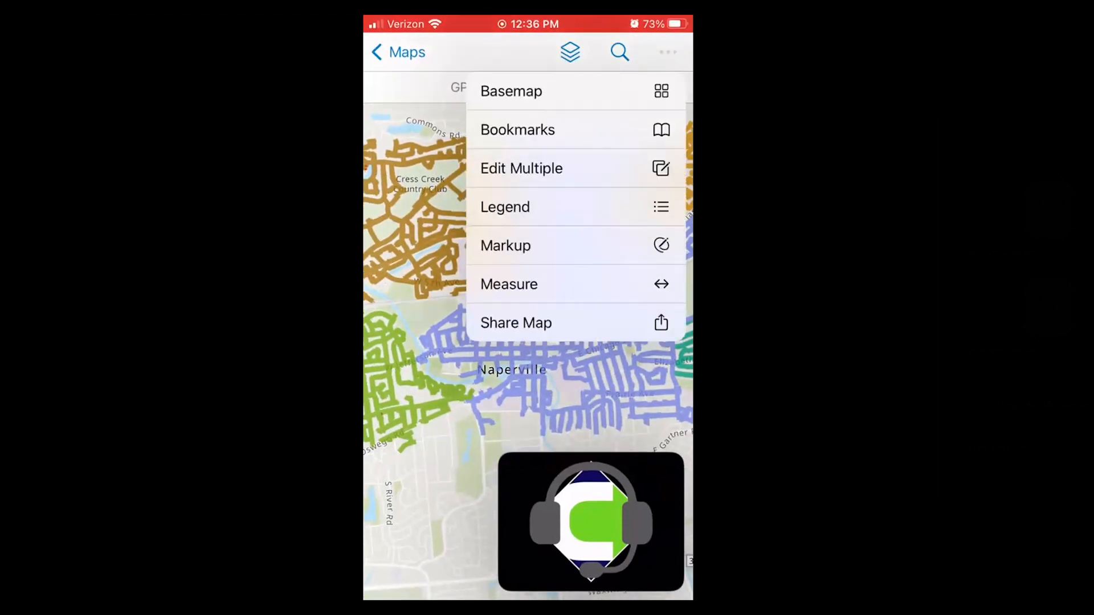
click(518, 130)
scroll(527, 342, down, 12)
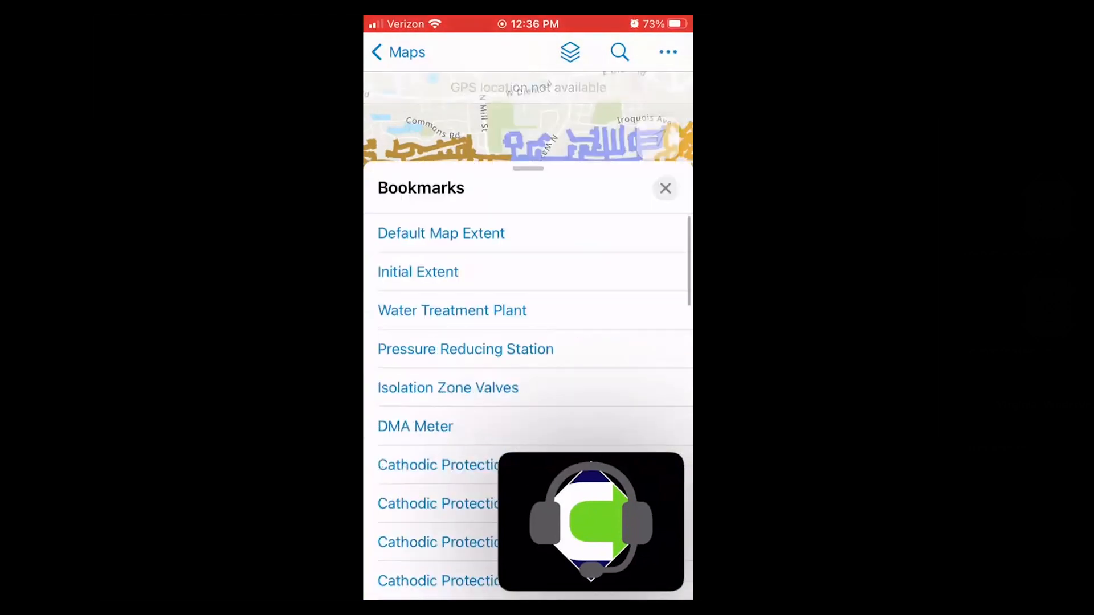
scroll(528, 342, down, 1)
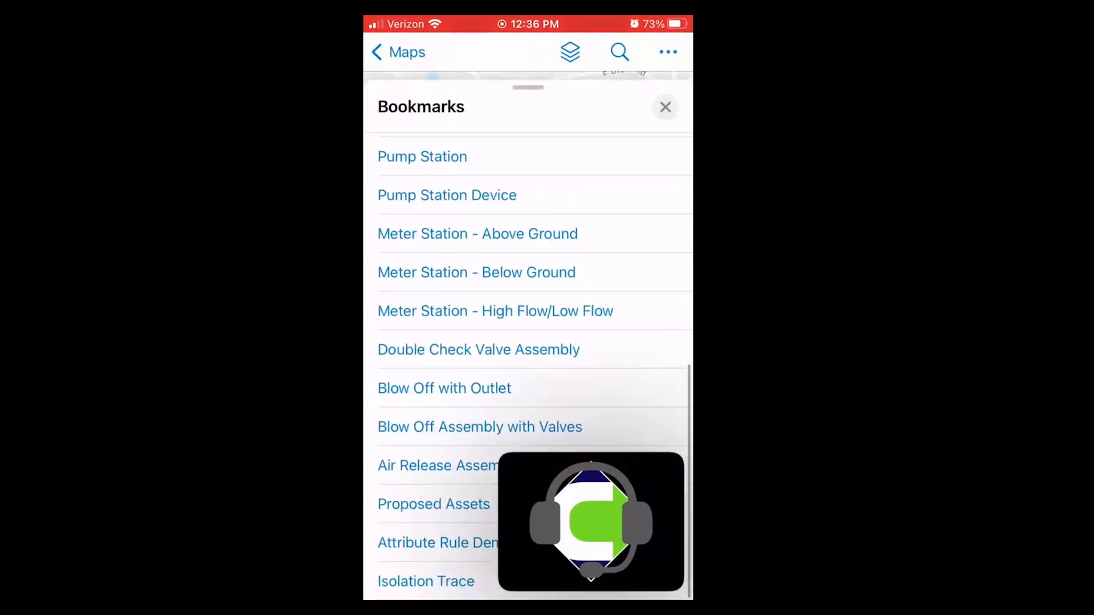
click(479, 349)
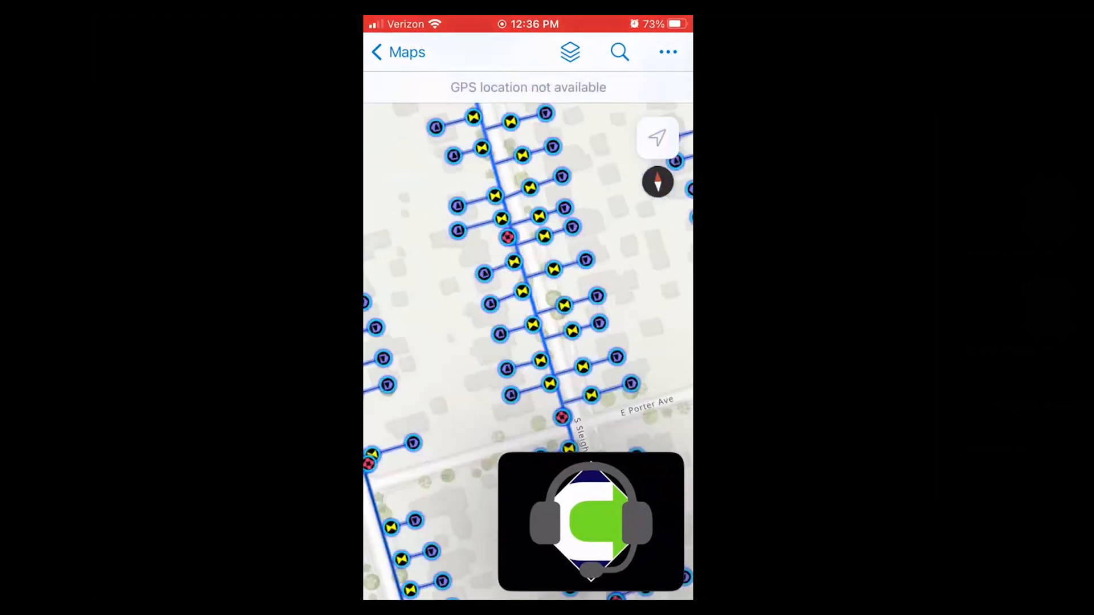
Select the distribution water main along S Sleight St and open its feature details
drag(513, 348, 528, 342)
scroll(561, 319, up, 5)
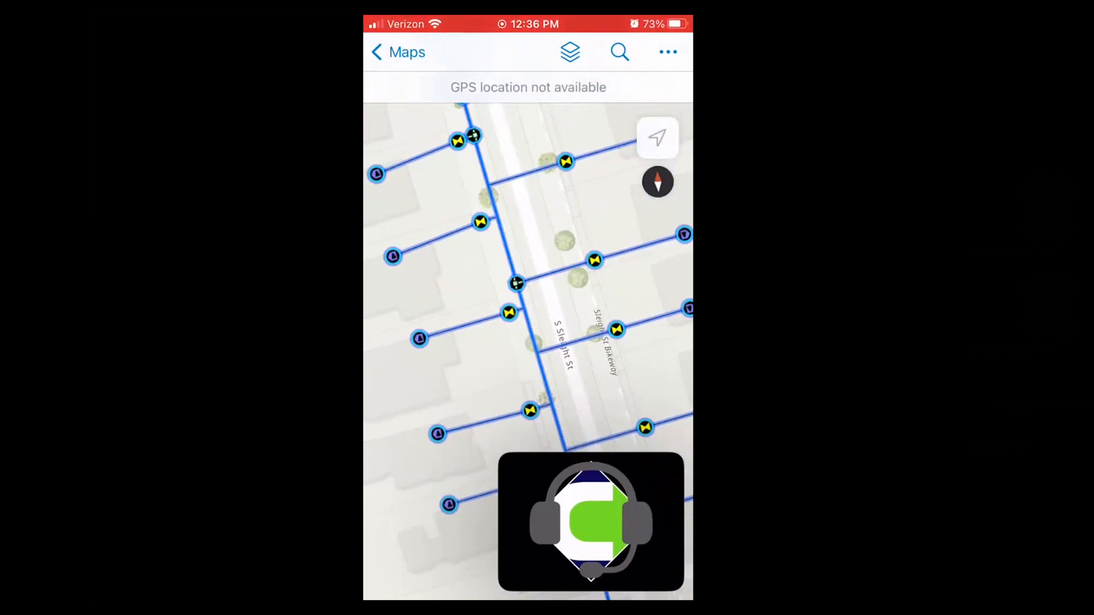
scroll(541, 228, down, 5)
scroll(541, 227, up, 4)
scroll(567, 300, up, 3)
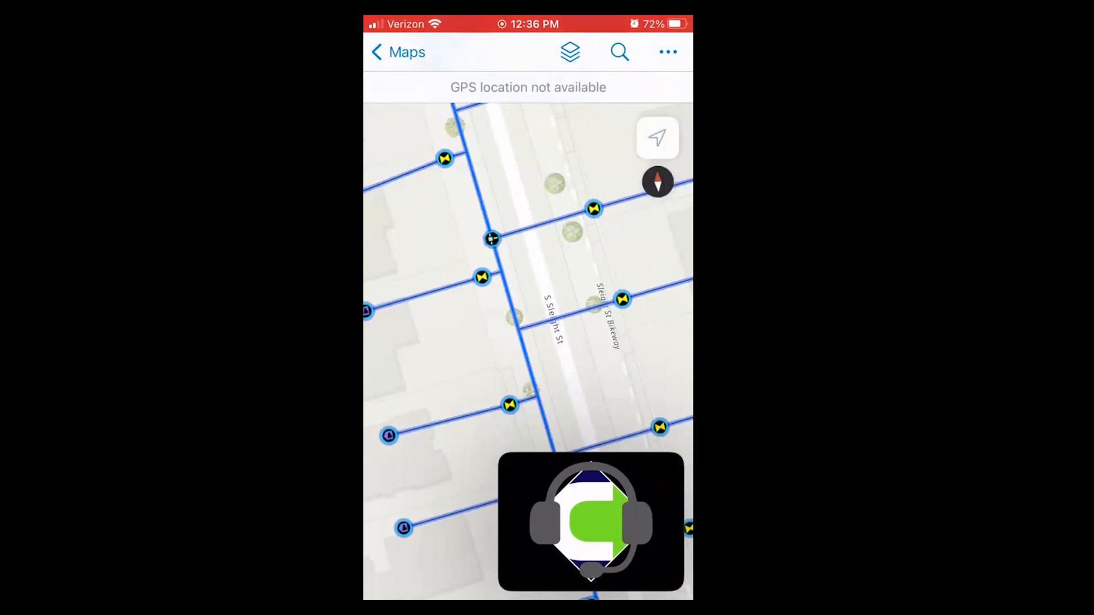
click(519, 304)
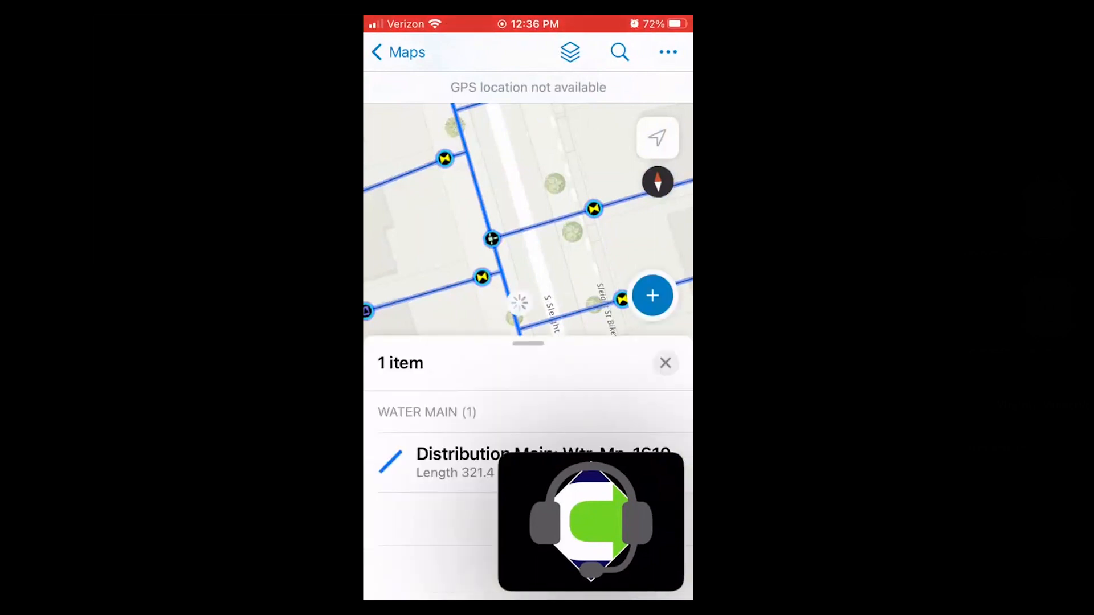
click(445, 564)
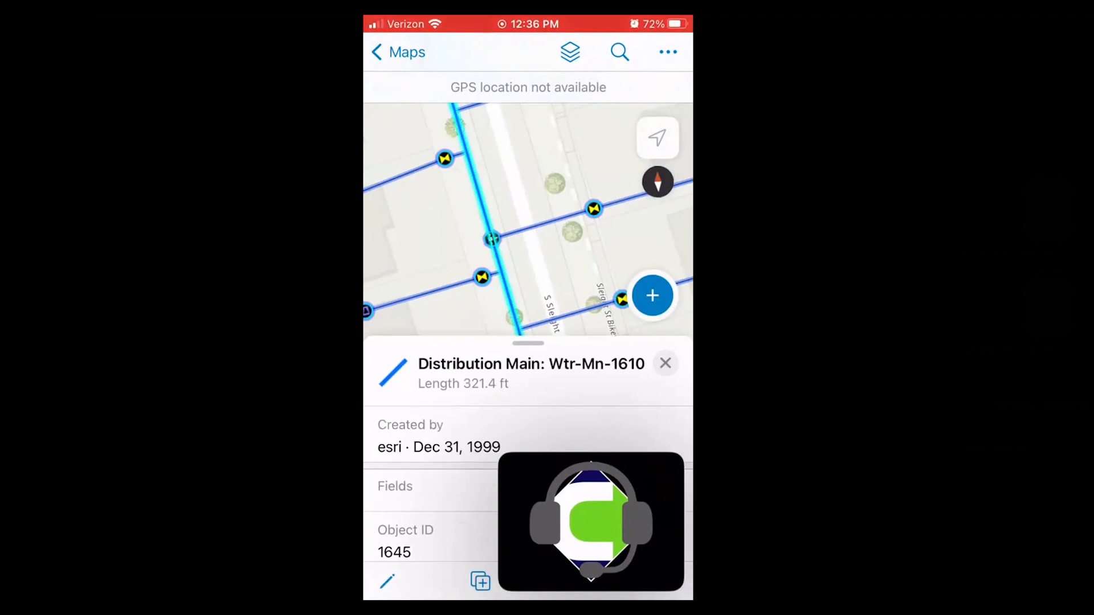
Run the Isolation Trace Field Maps configuration from a start position on the selected distribution main
drag(528, 344, 528, 140)
scroll(528, 356, down, 15)
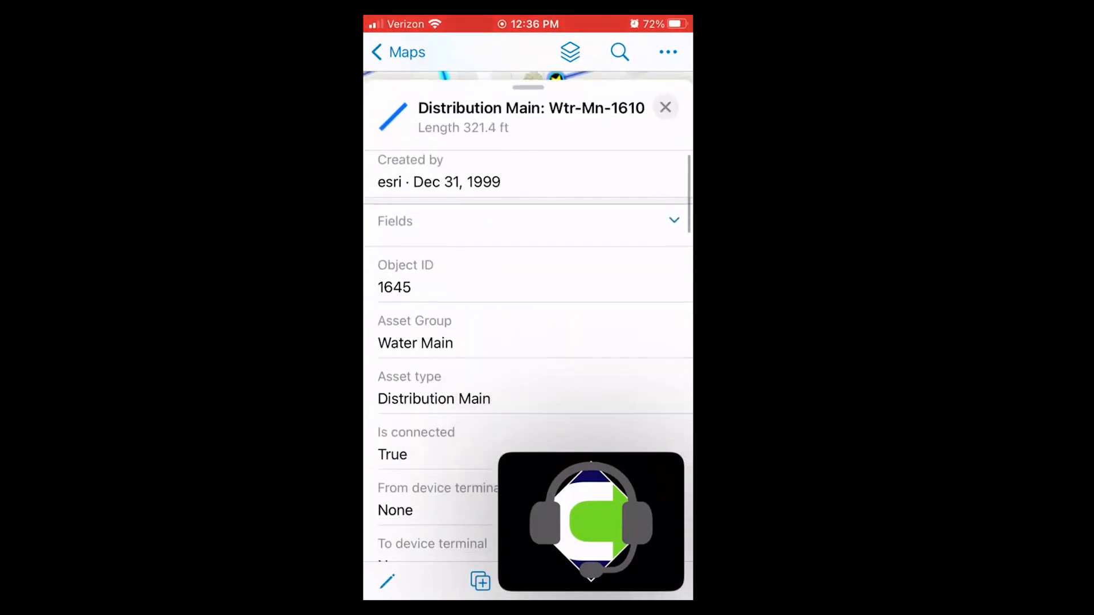
scroll(528, 356, down, 11)
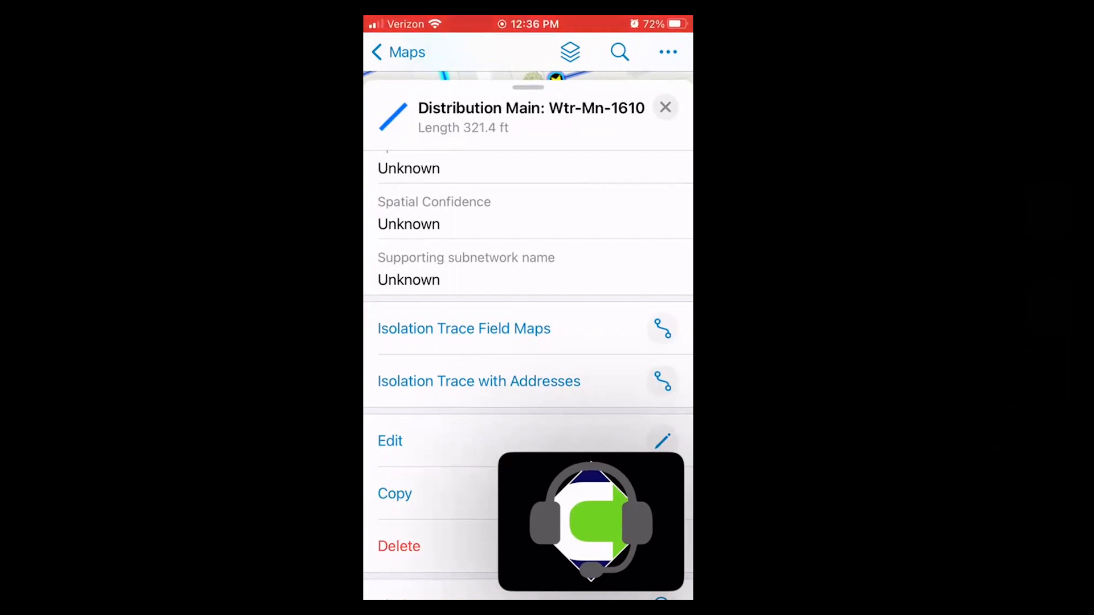
click(527, 328)
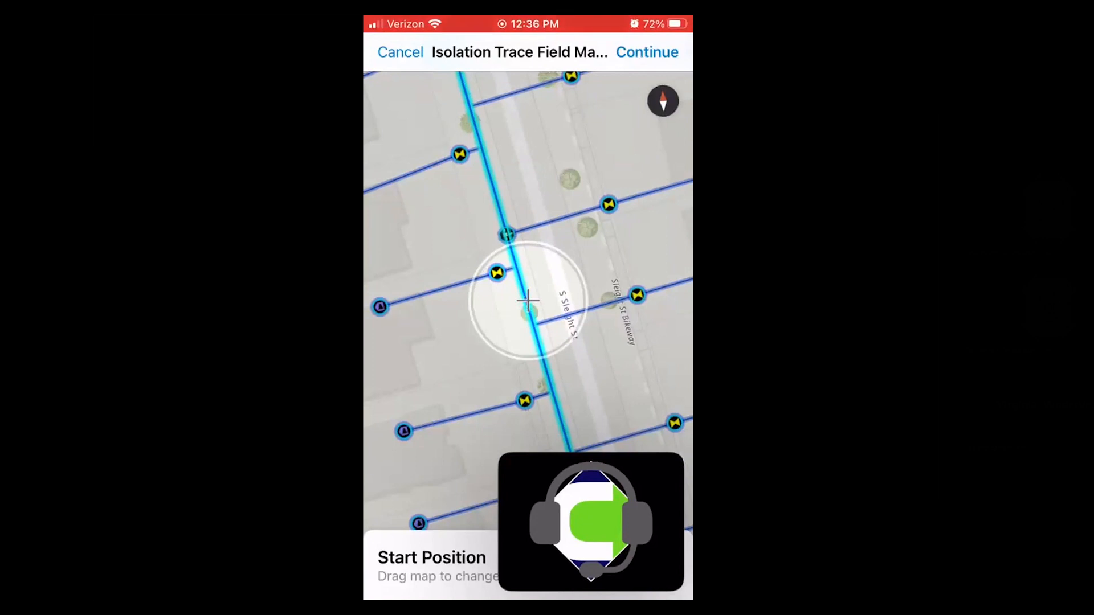
drag(527, 300, 528, 304)
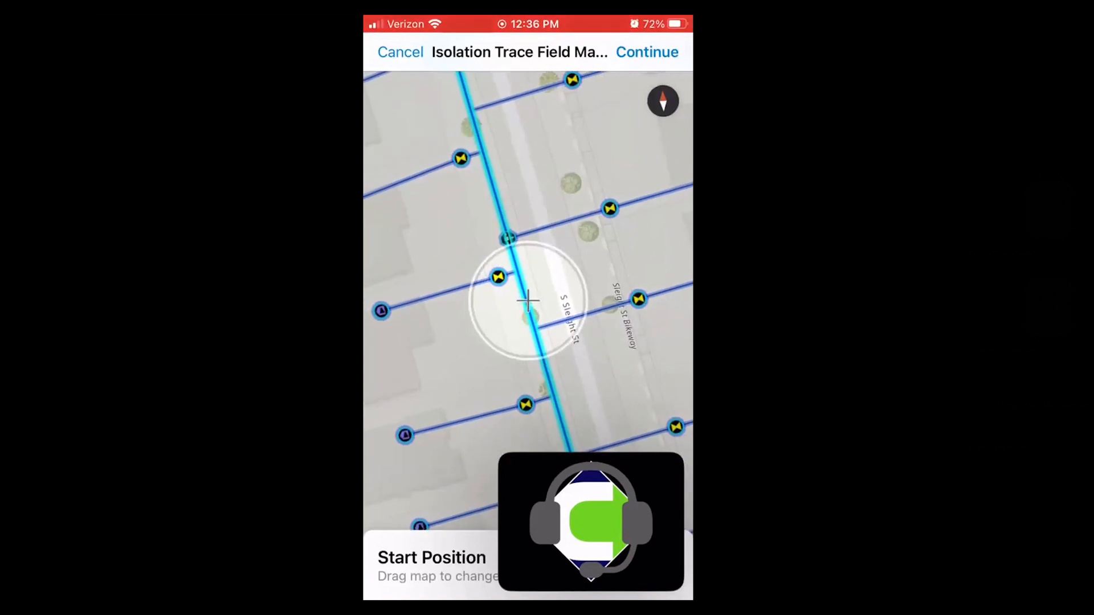
click(646, 52)
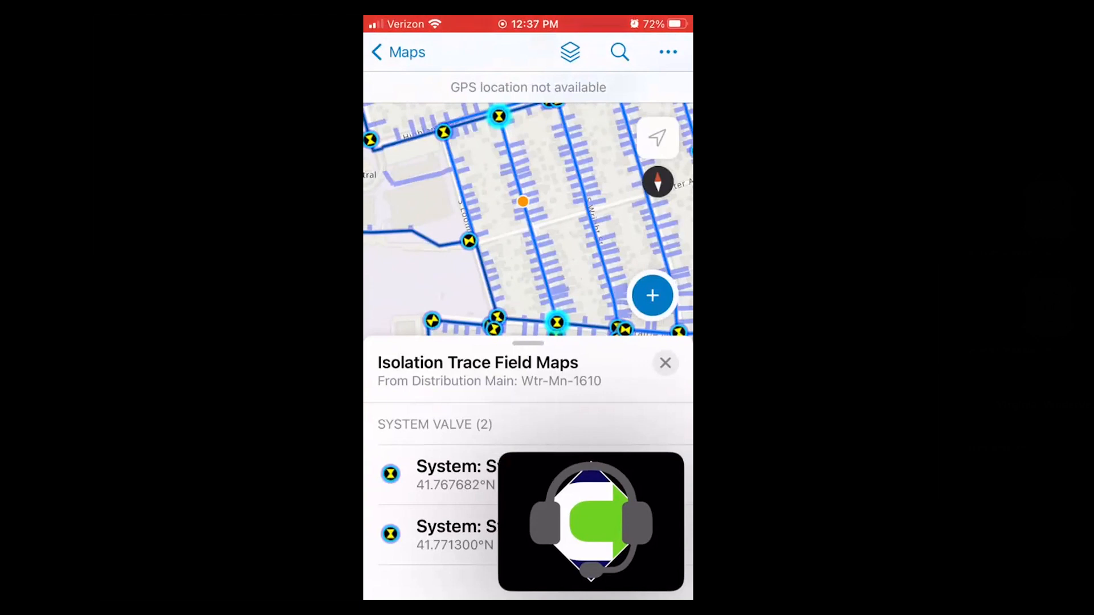
Review the isolation valves on the map and close the trace results, main details and item list
drag(523, 228, 531, 211)
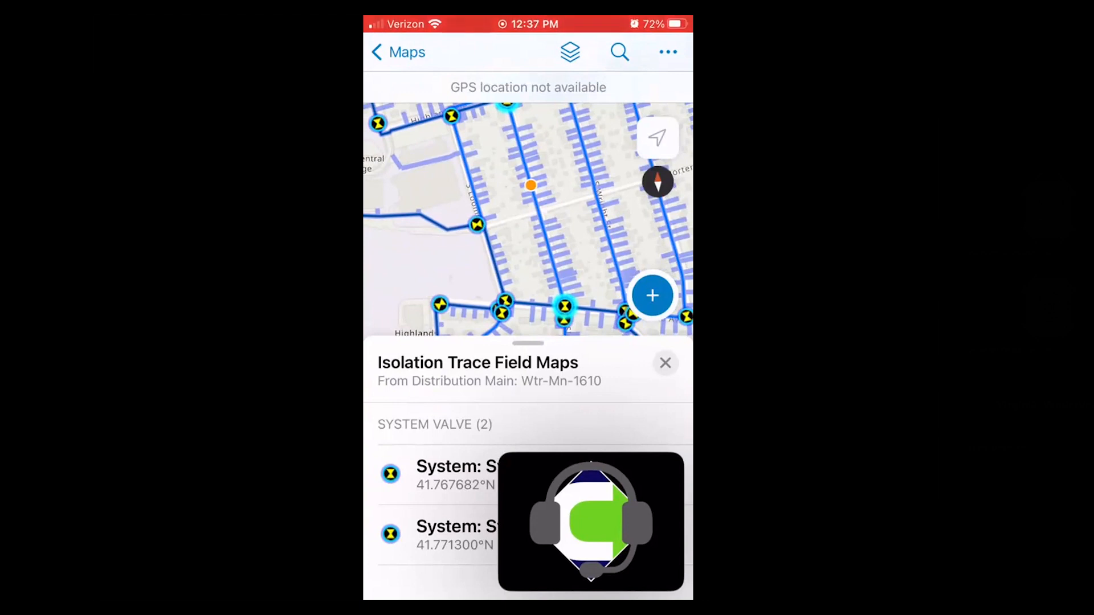
click(665, 362)
click(665, 107)
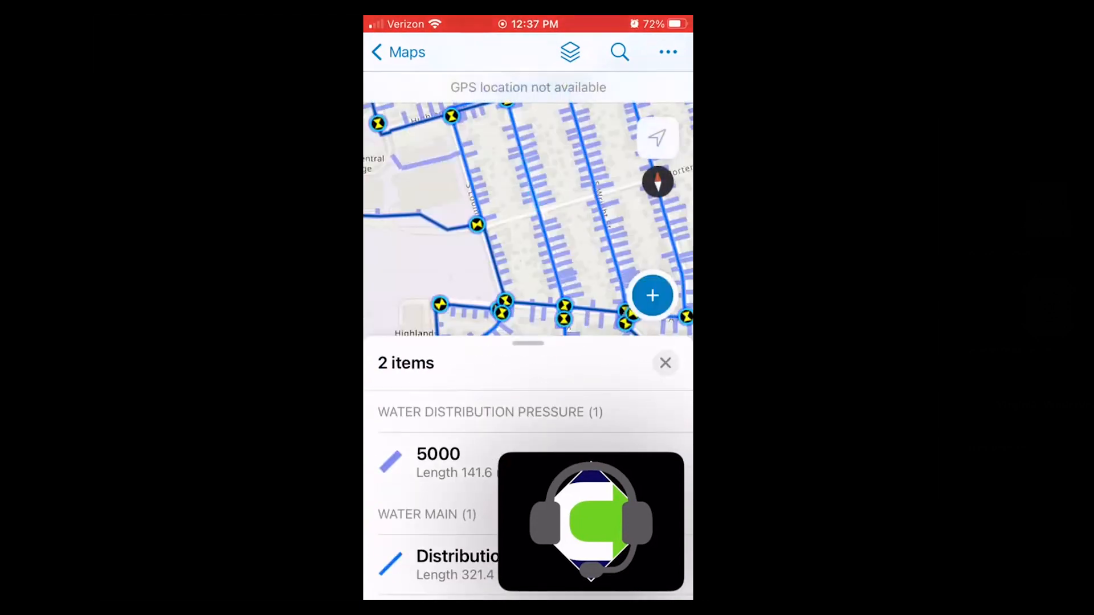
click(665, 362)
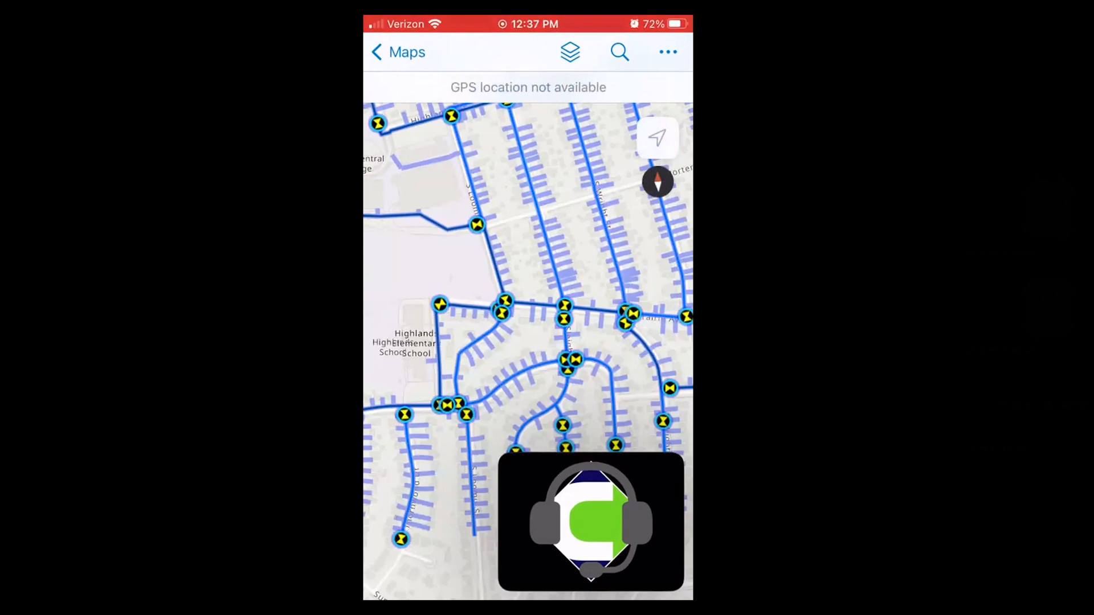
Go to the Pump Station bookmark on the water network map
drag(559, 341, 498, 351)
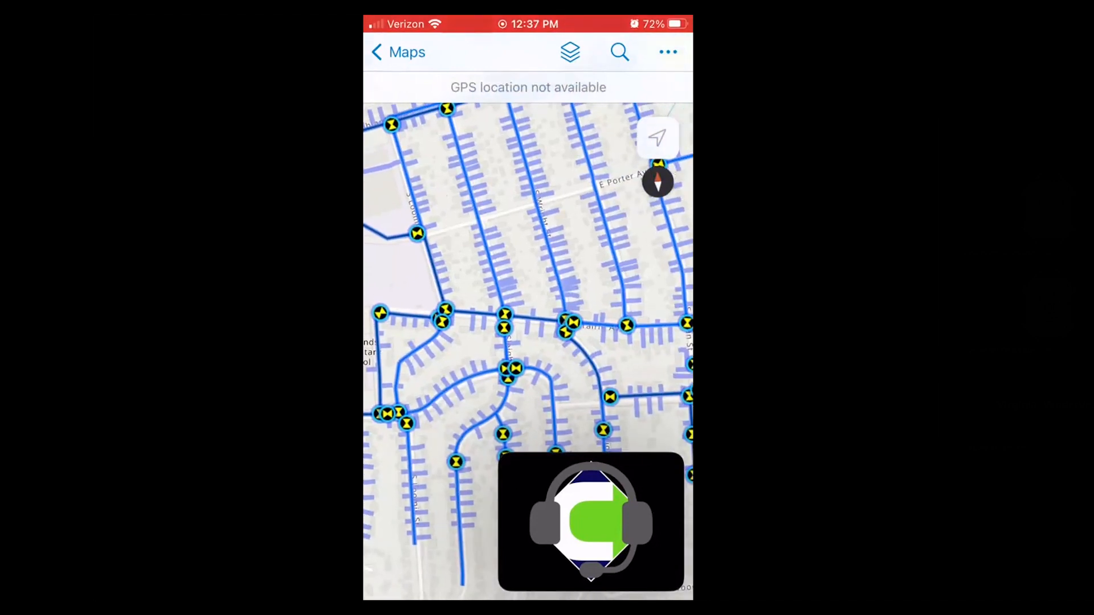
scroll(512, 365, down, 5)
drag(524, 273, 520, 358)
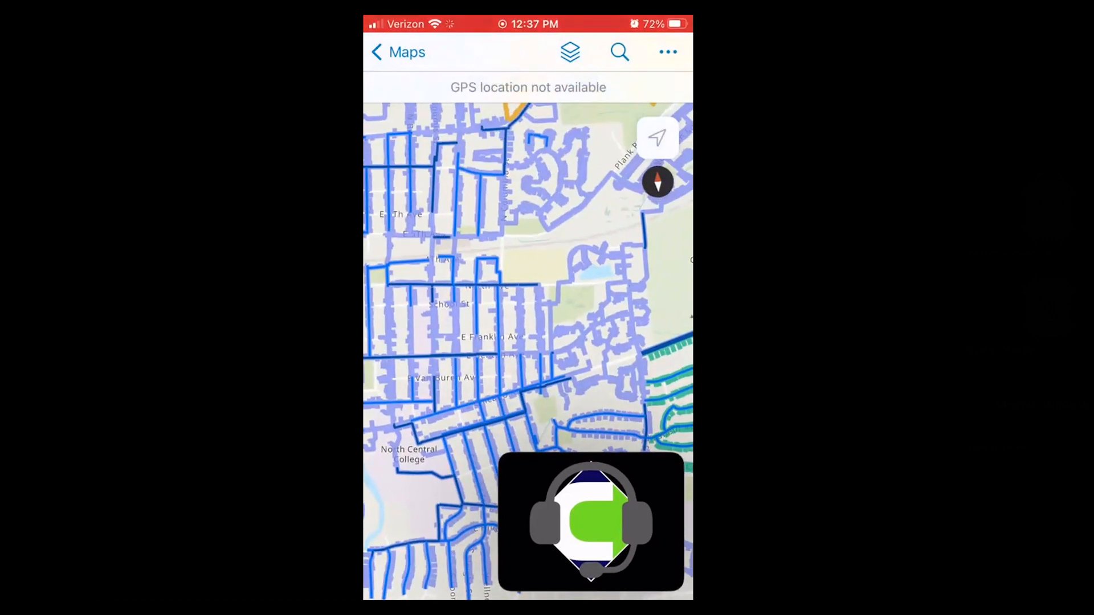
click(668, 52)
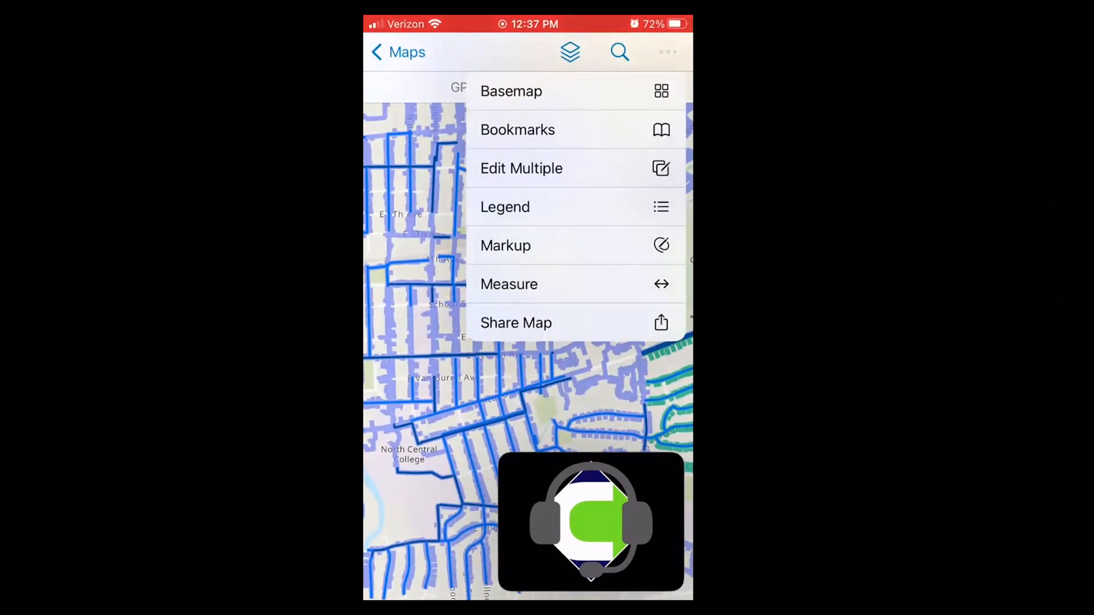
click(517, 130)
drag(528, 344, 528, 87)
scroll(528, 365, down, 10)
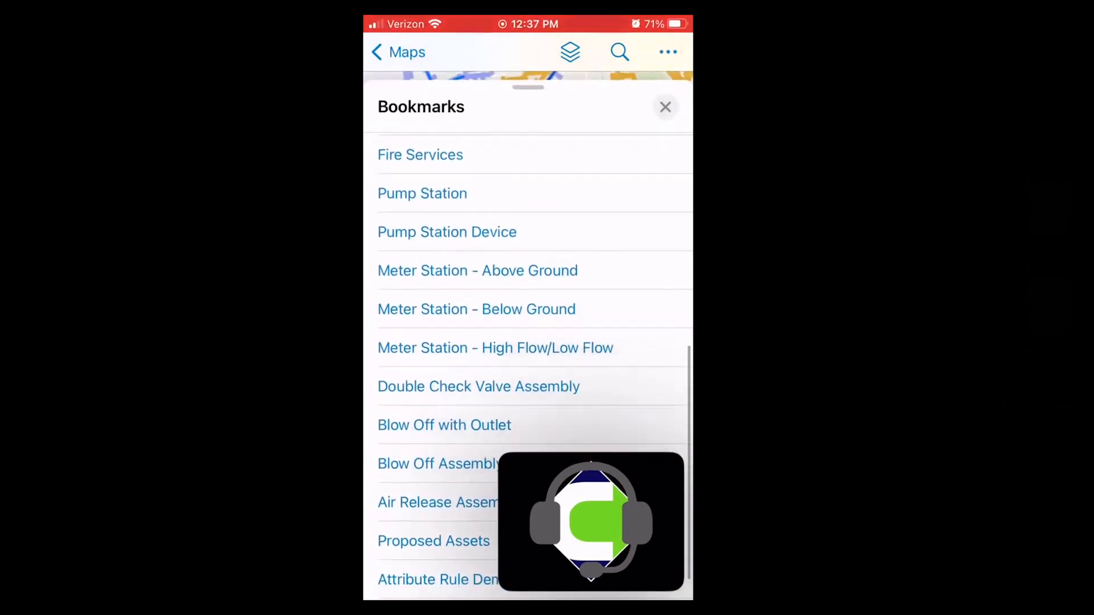
scroll(528, 342, up, 2)
click(433, 239)
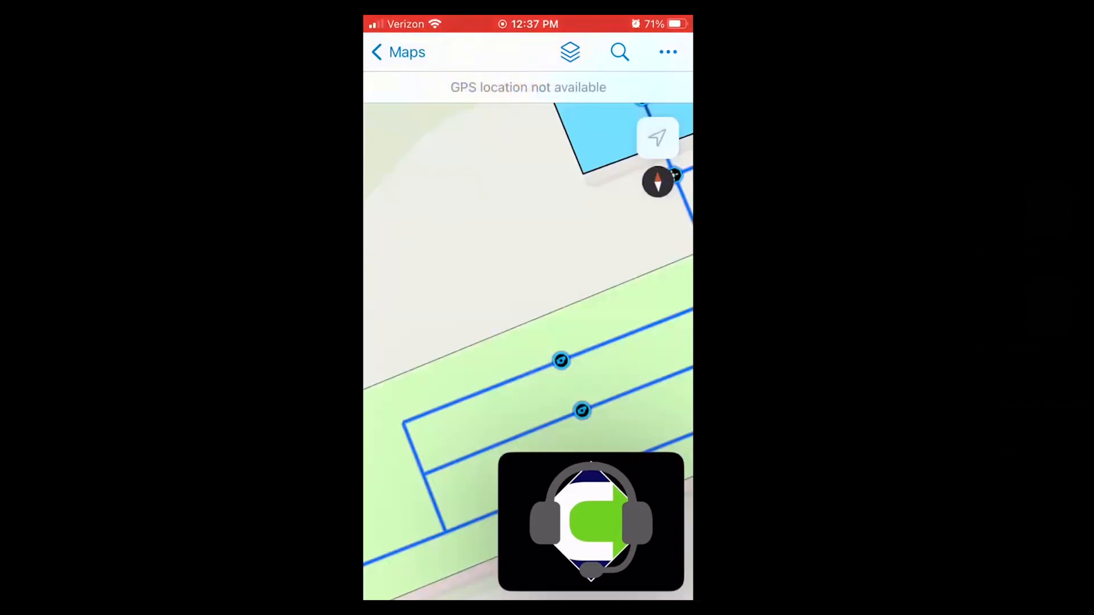
Select the green pump station boundary on the map and view its contents from the feature details
scroll(522, 344, down, 3)
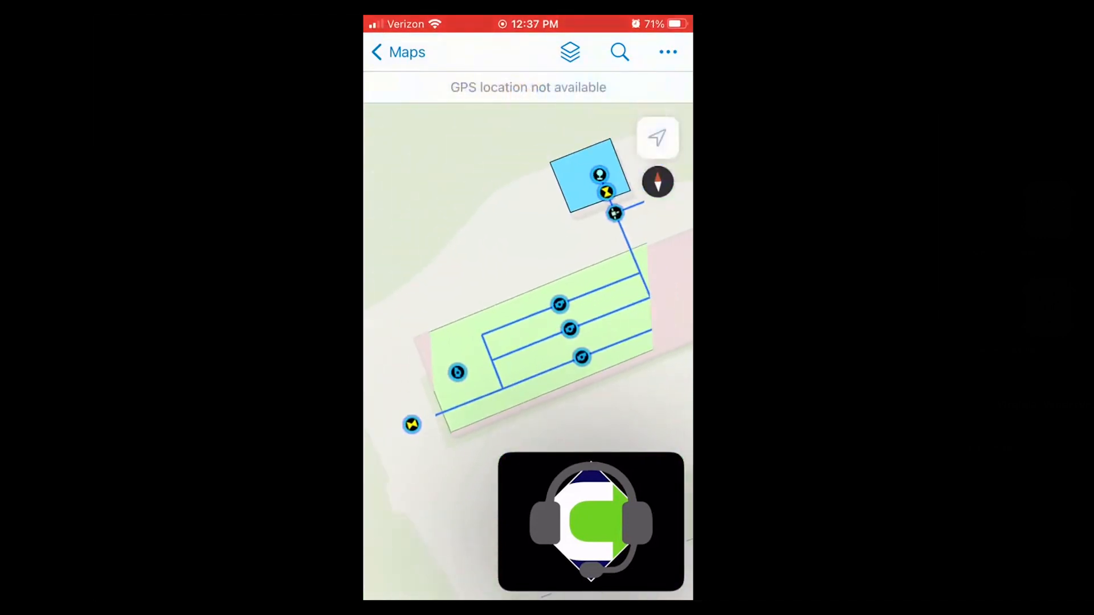
drag(528, 342, 564, 300)
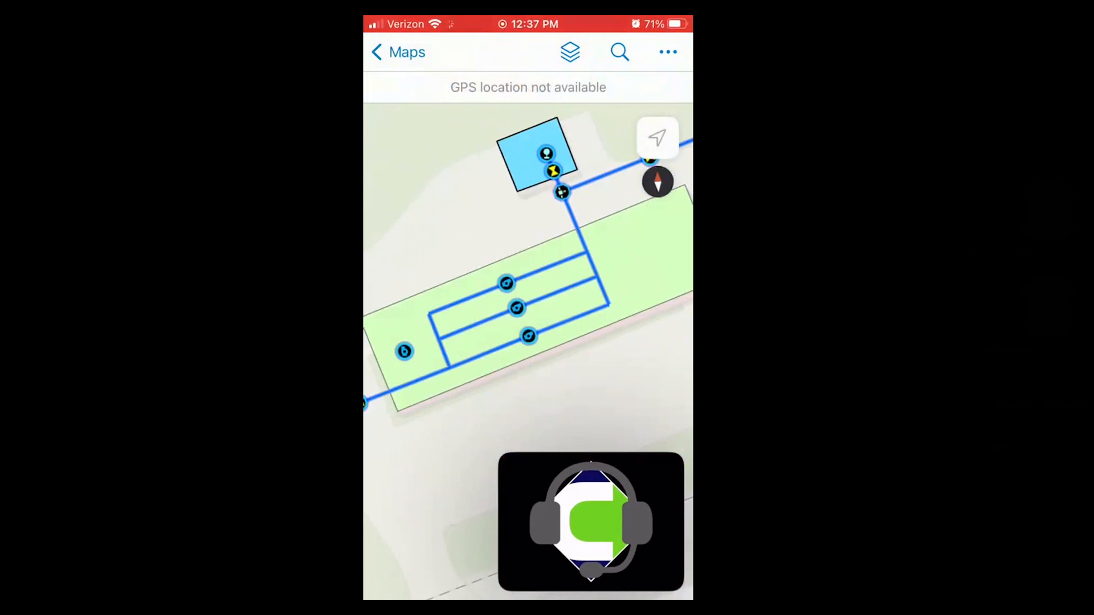
drag(528, 342, 496, 348)
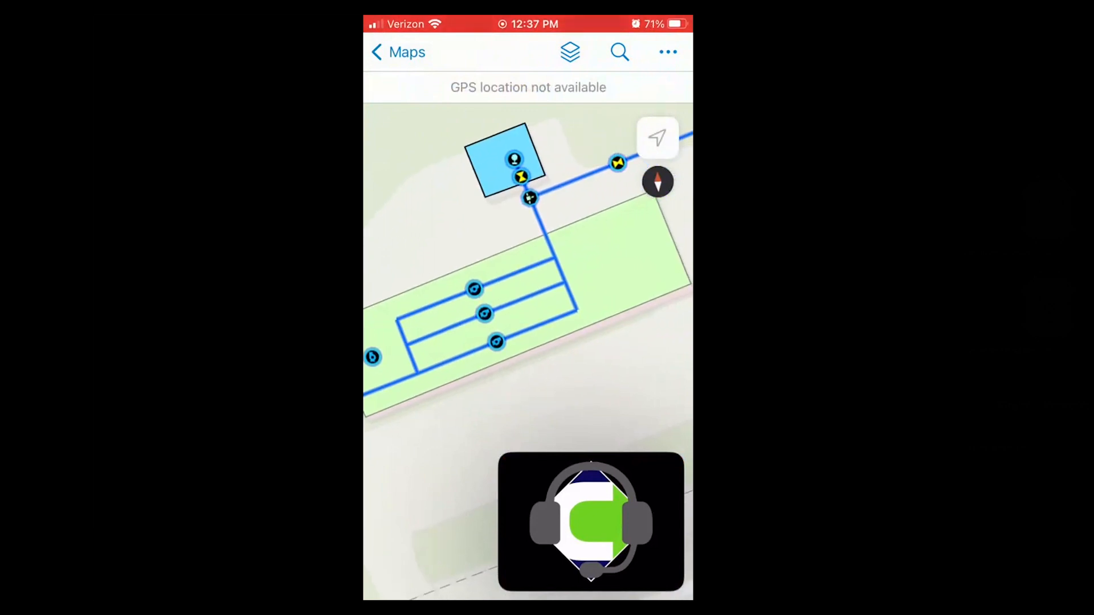
click(618, 256)
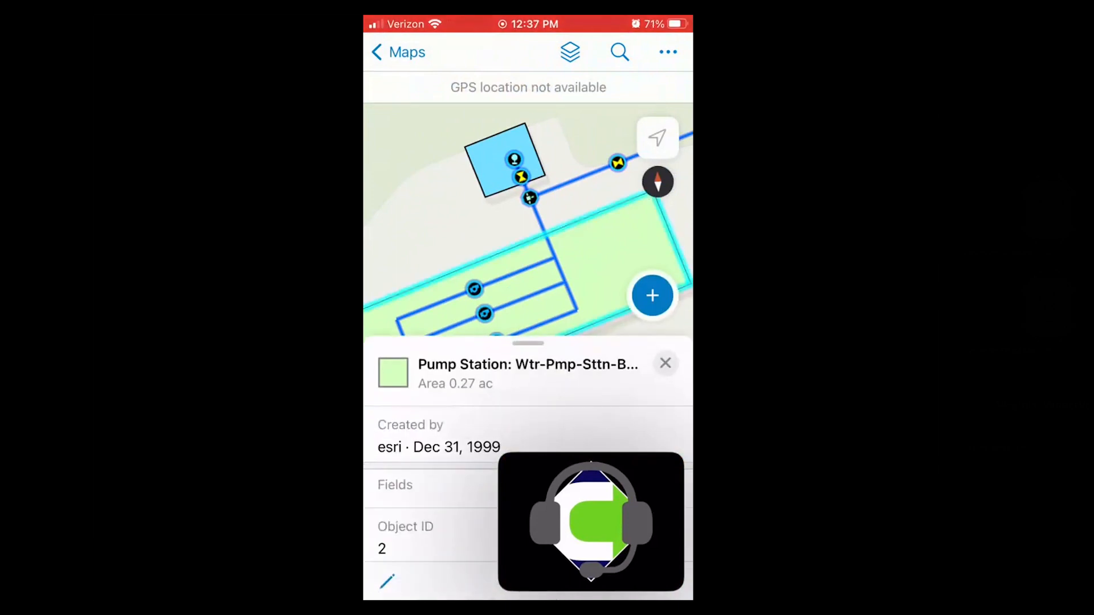
drag(528, 343, 528, 87)
scroll(528, 354, down, 8)
scroll(528, 353, down, 10)
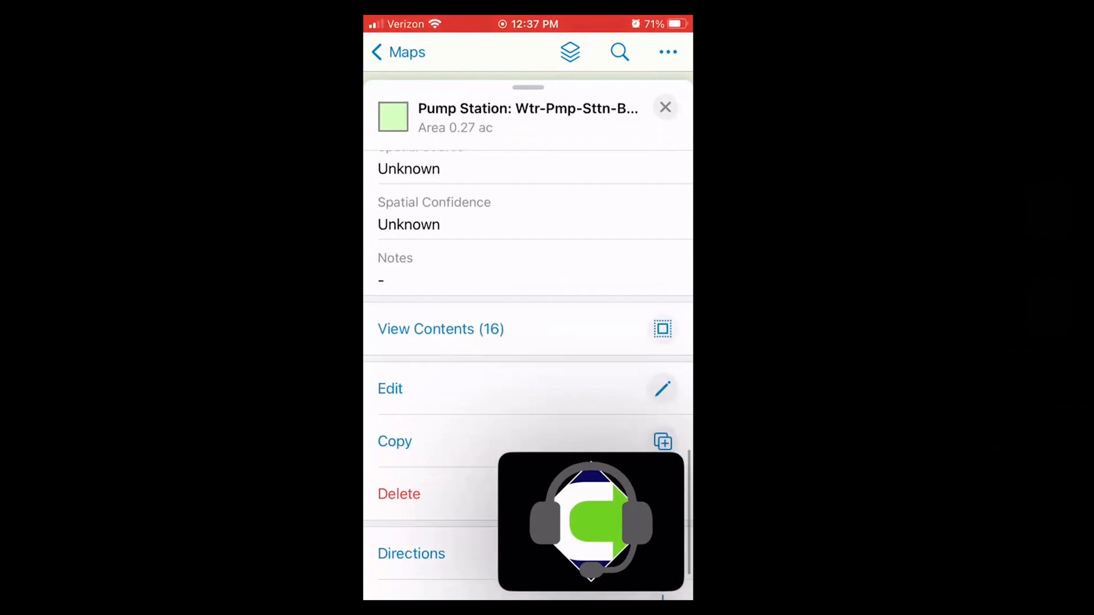
click(440, 329)
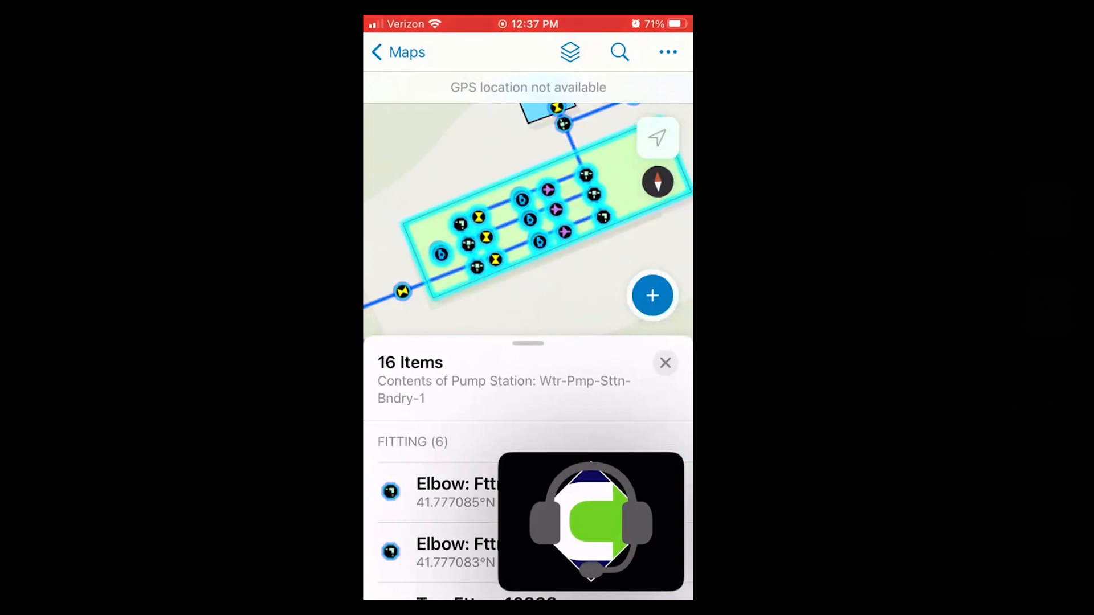
Open the details of a tee fitting in the pump station contents, and close the fitting, contents and station details
scroll(543, 229, up, 5)
drag(528, 343, 528, 88)
click(486, 356)
drag(528, 335, 528, 116)
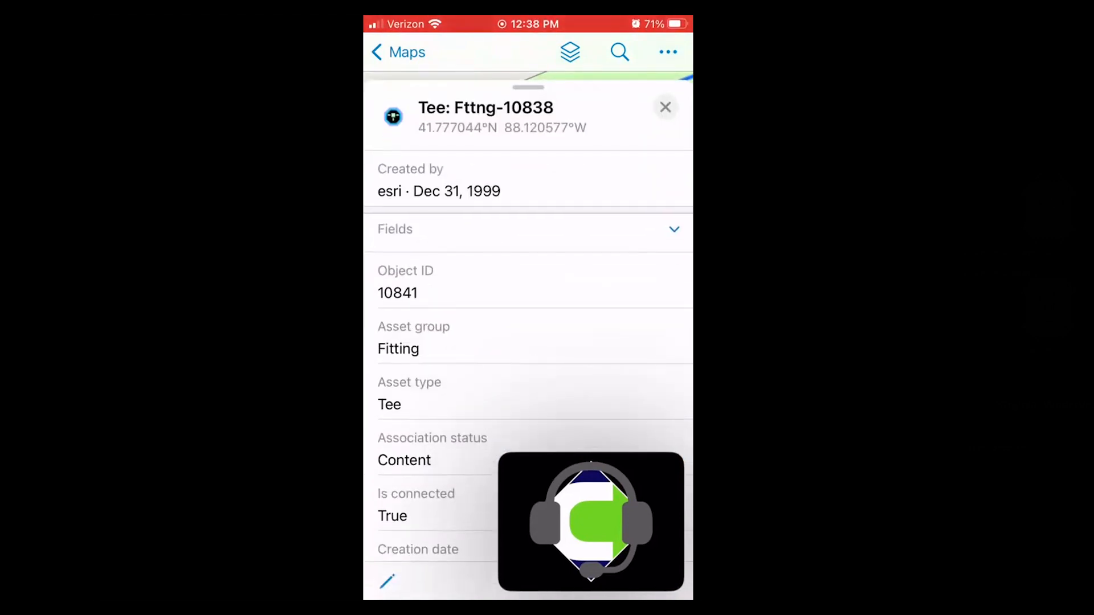
click(665, 107)
click(665, 106)
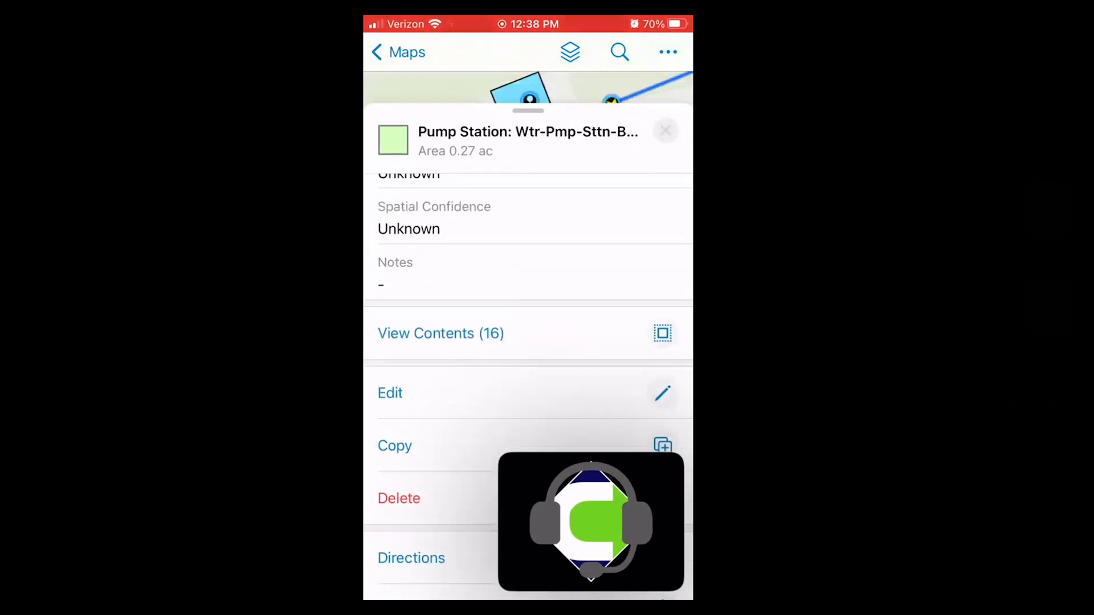
click(666, 130)
Review the map's layer list, including the Structural Attachments and Connections network layers, and close it
click(569, 52)
drag(528, 343, 528, 87)
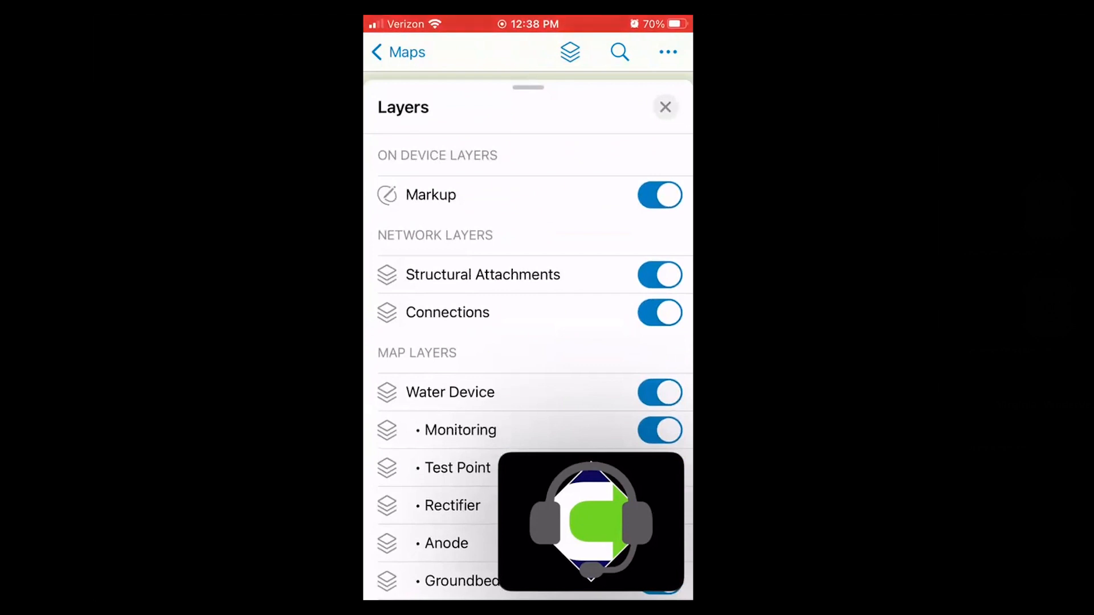
click(665, 107)
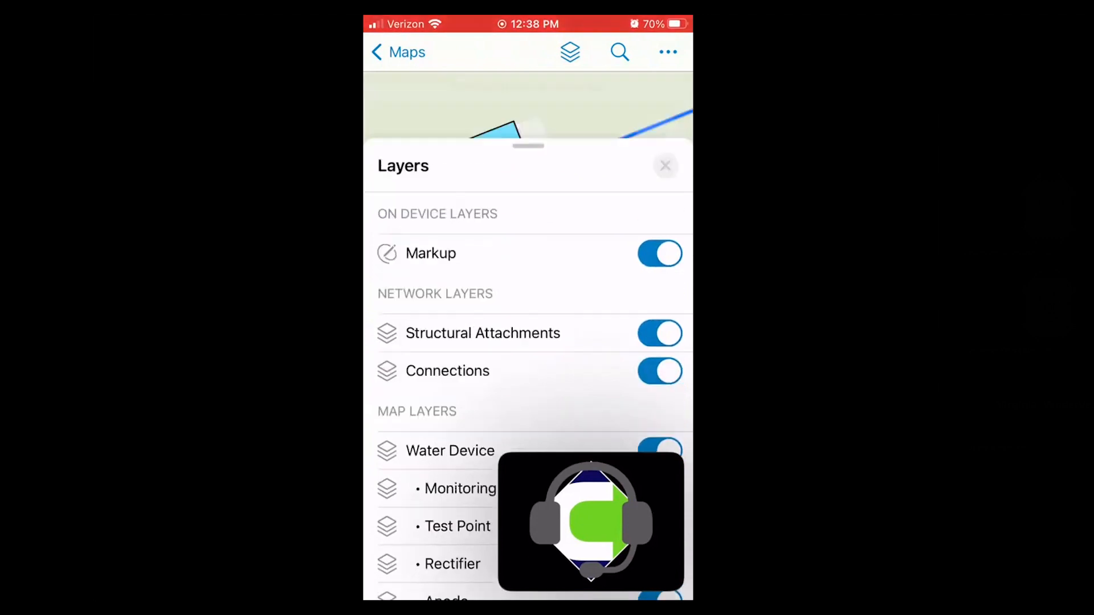
Go to the bookmarked meter station in the blue vault
click(667, 52)
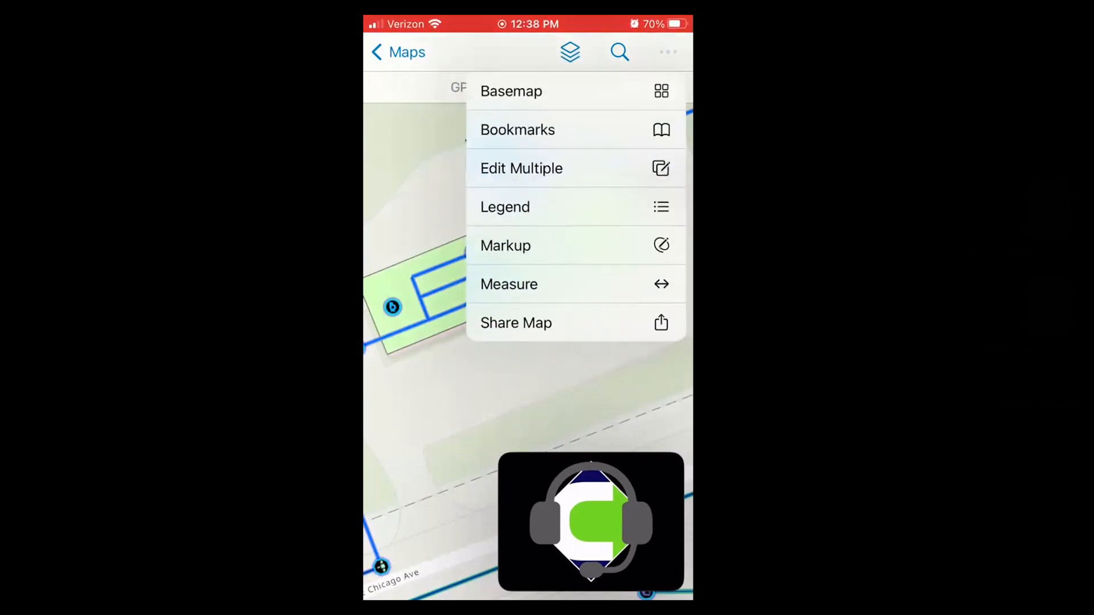
click(517, 130)
drag(528, 344, 528, 87)
scroll(528, 342, down, 10)
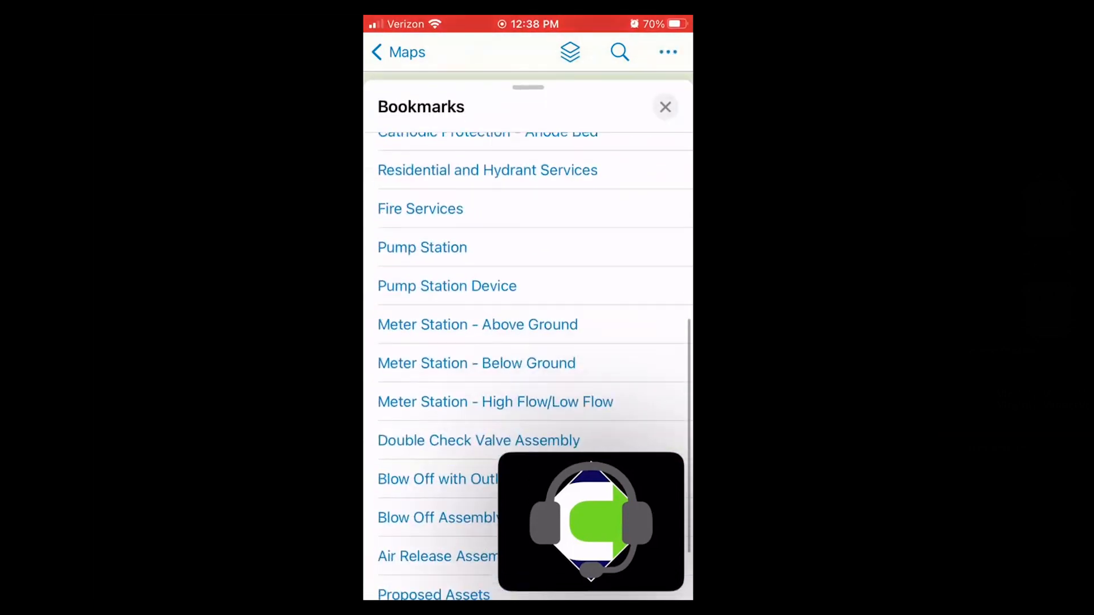
click(476, 293)
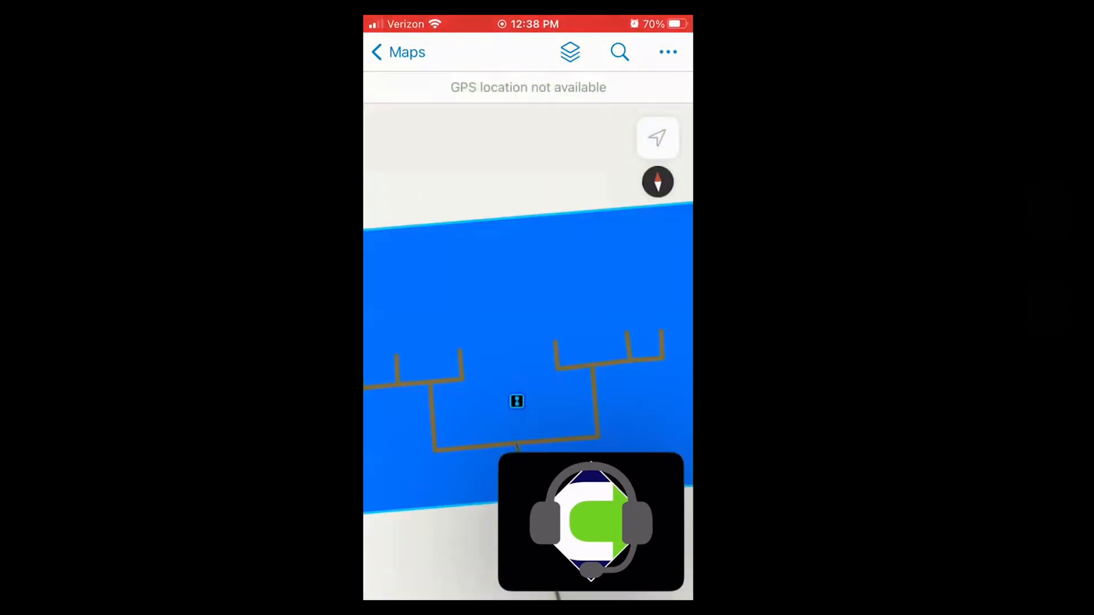
Select the blue vault on the map and view its content from the feature details
drag(516, 401, 558, 369)
scroll(485, 347, down, 3)
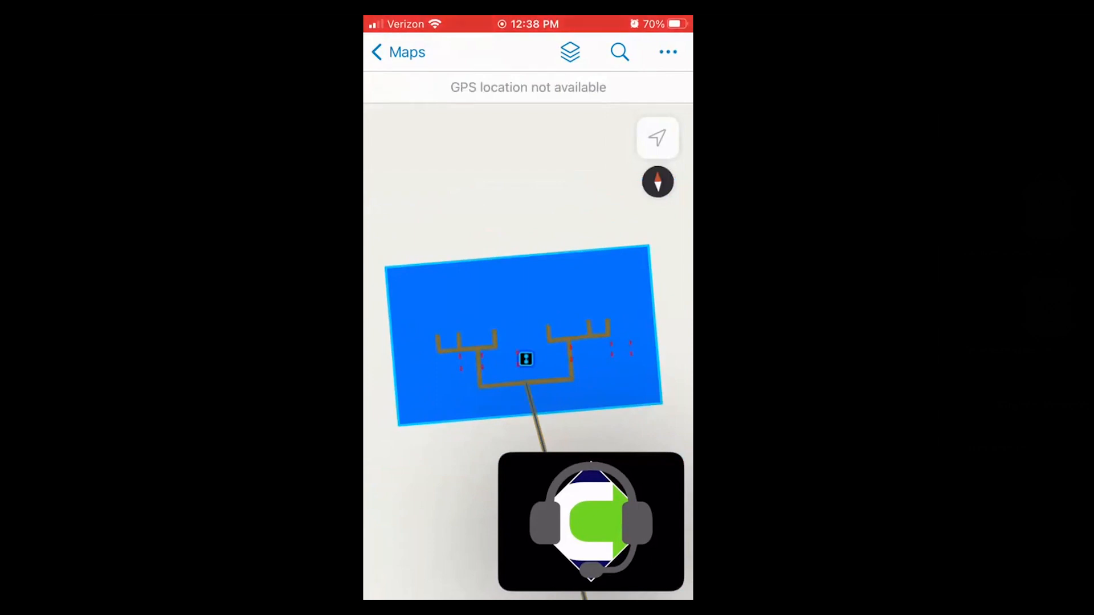
click(522, 308)
drag(528, 343, 528, 87)
scroll(528, 353, down, 8)
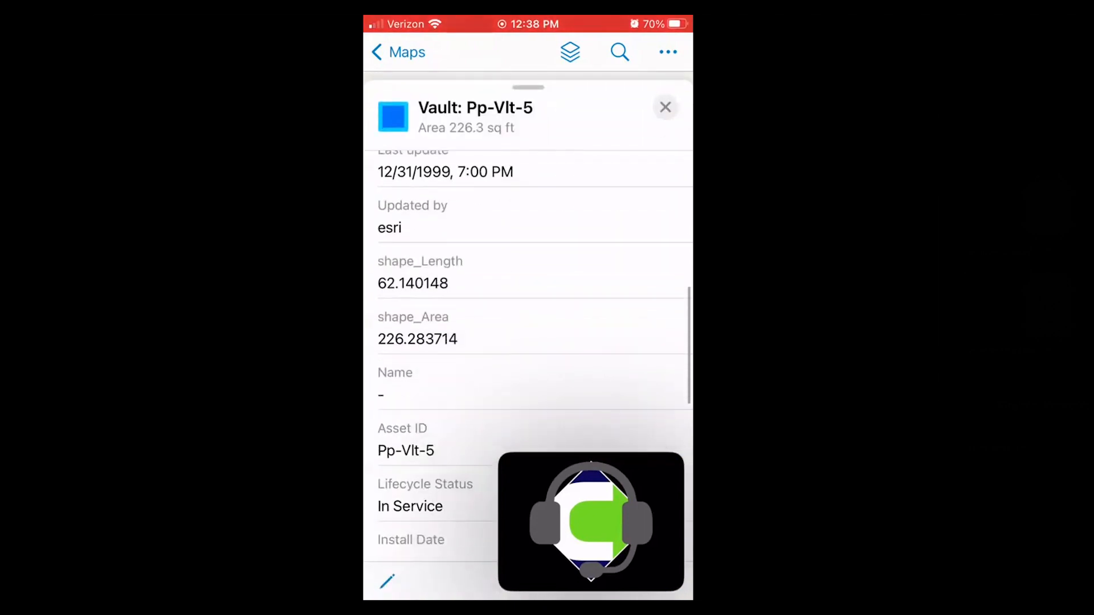
scroll(528, 353, down, 6)
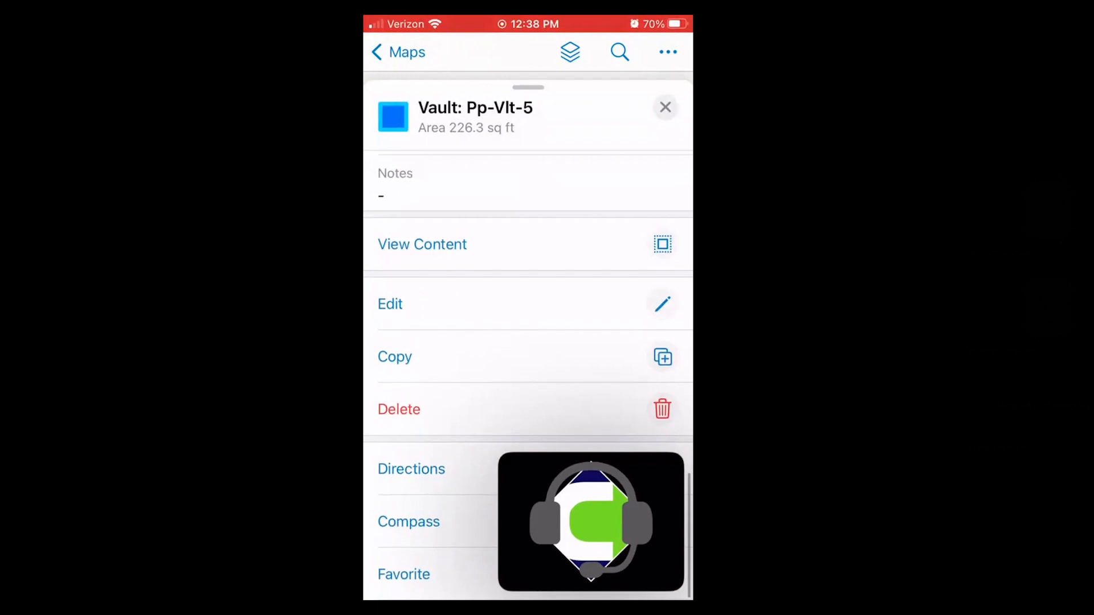
click(422, 244)
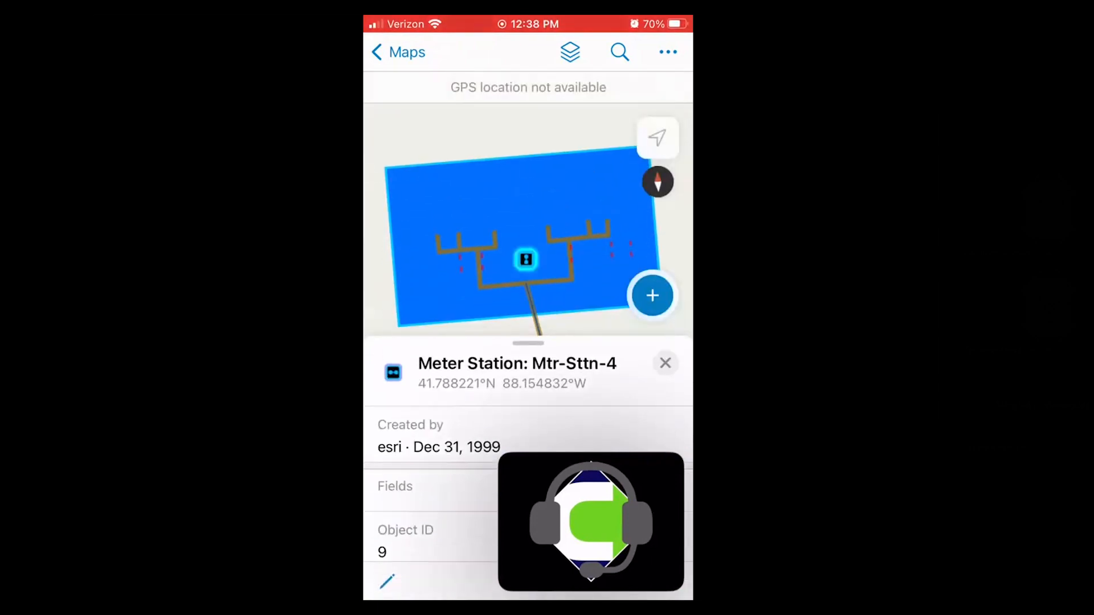
Expand the meter station's details and view the features it contains
drag(528, 343, 528, 87)
scroll(528, 353, down, 10)
scroll(528, 353, down, 10)
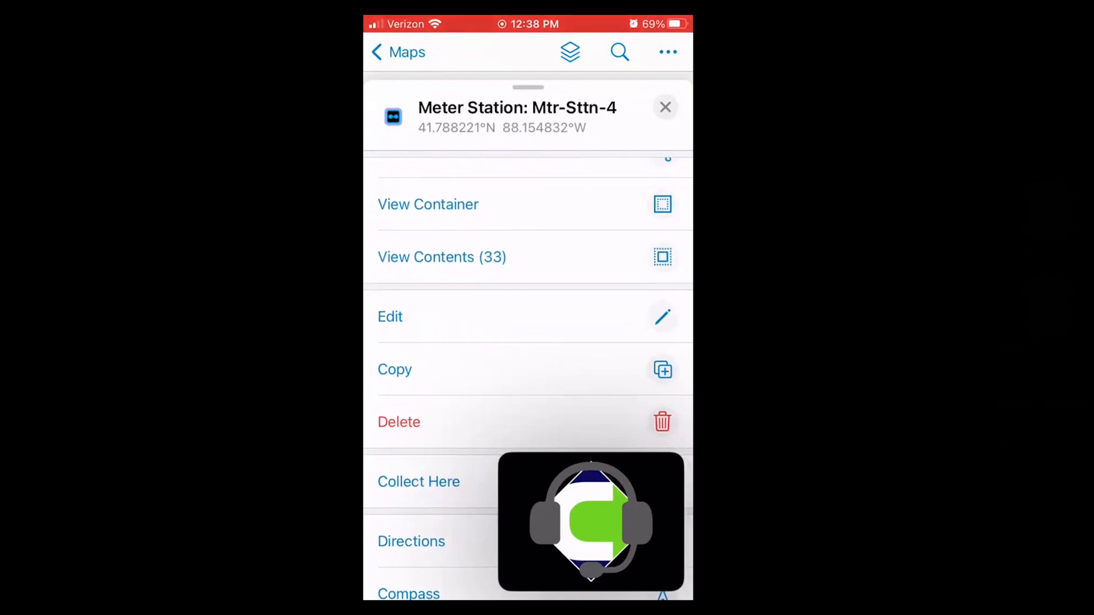
click(442, 257)
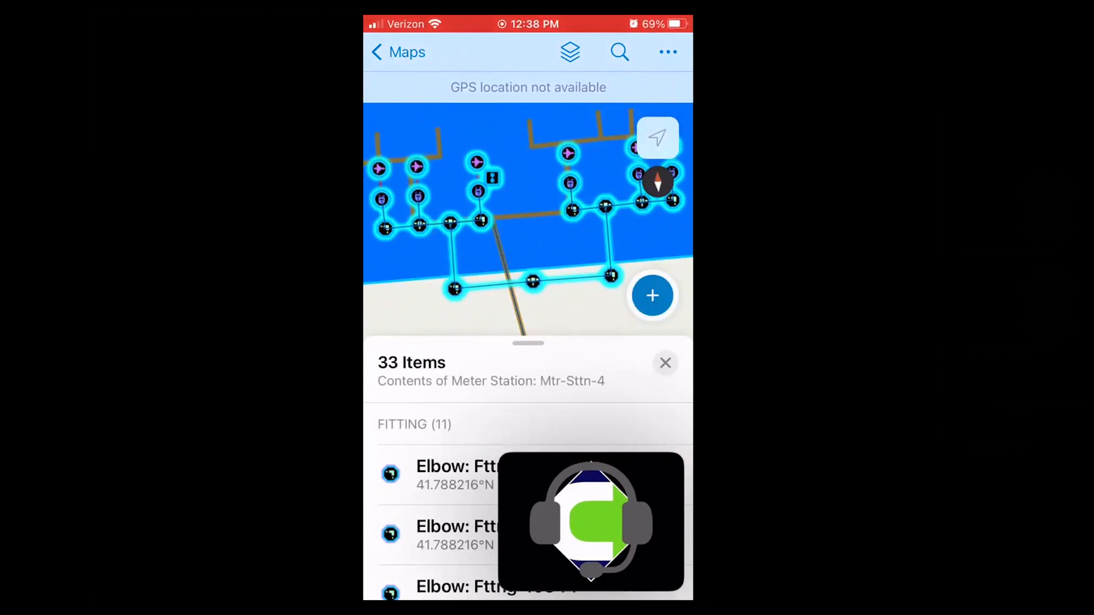
Examine the meter station's contained features on the map and in the item list, and close the list and all feature details
drag(516, 228, 540, 237)
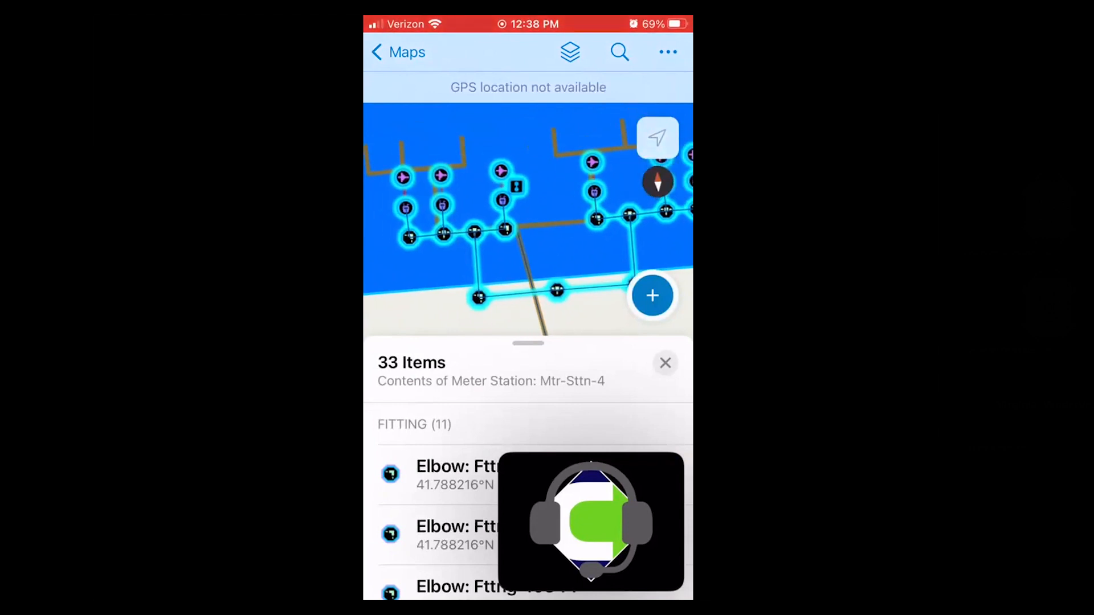
scroll(528, 467, down, 4)
scroll(528, 376, down, 6)
scroll(528, 393, down, 10)
scroll(528, 394, down, 3)
scroll(528, 393, up, 10)
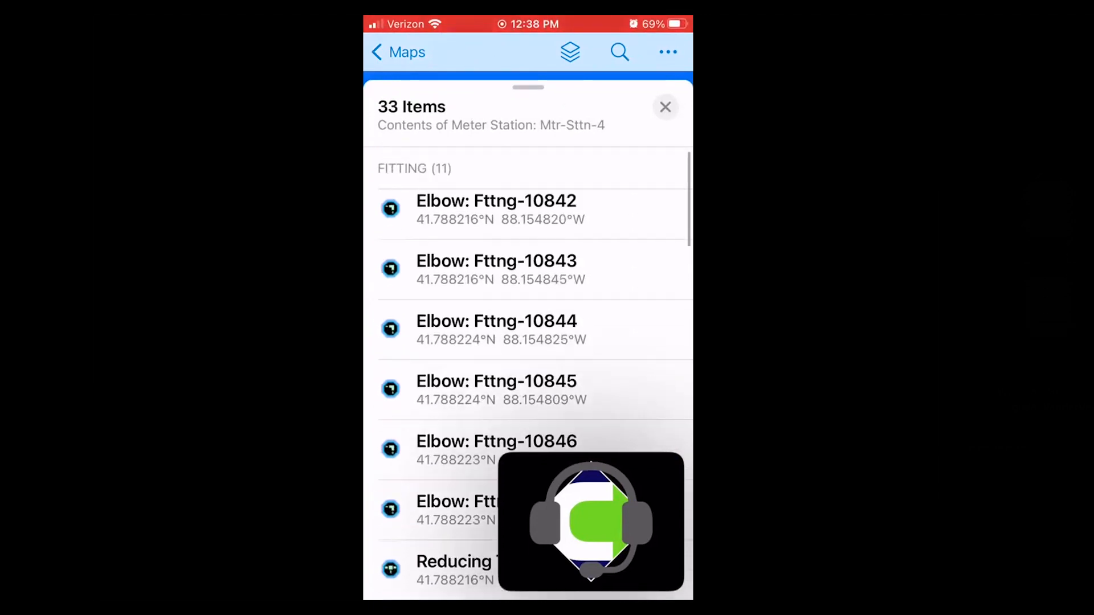
click(665, 107)
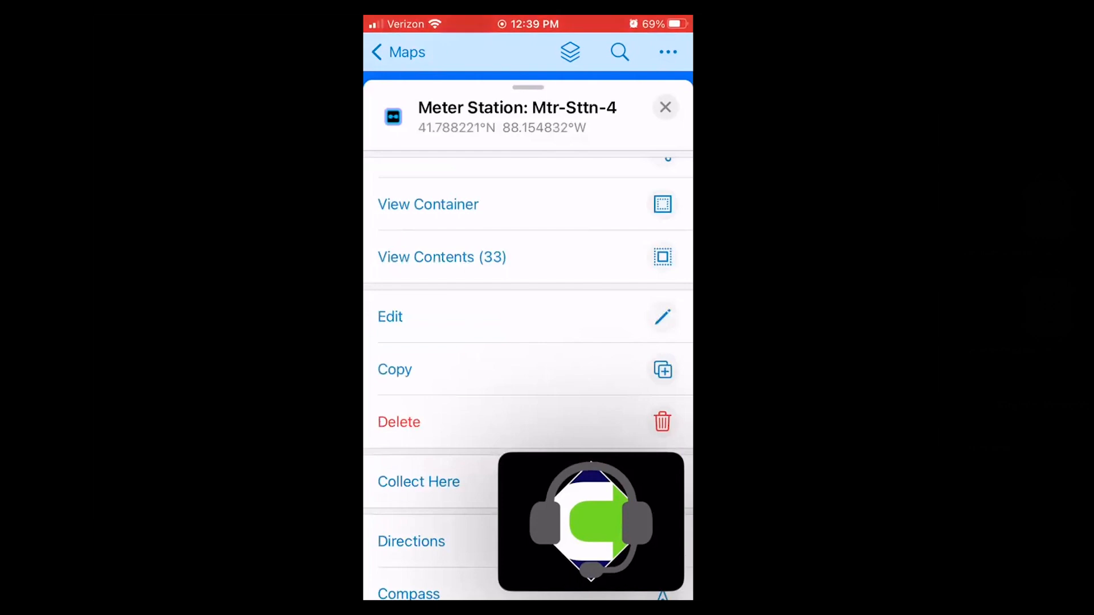
click(665, 107)
click(665, 107)
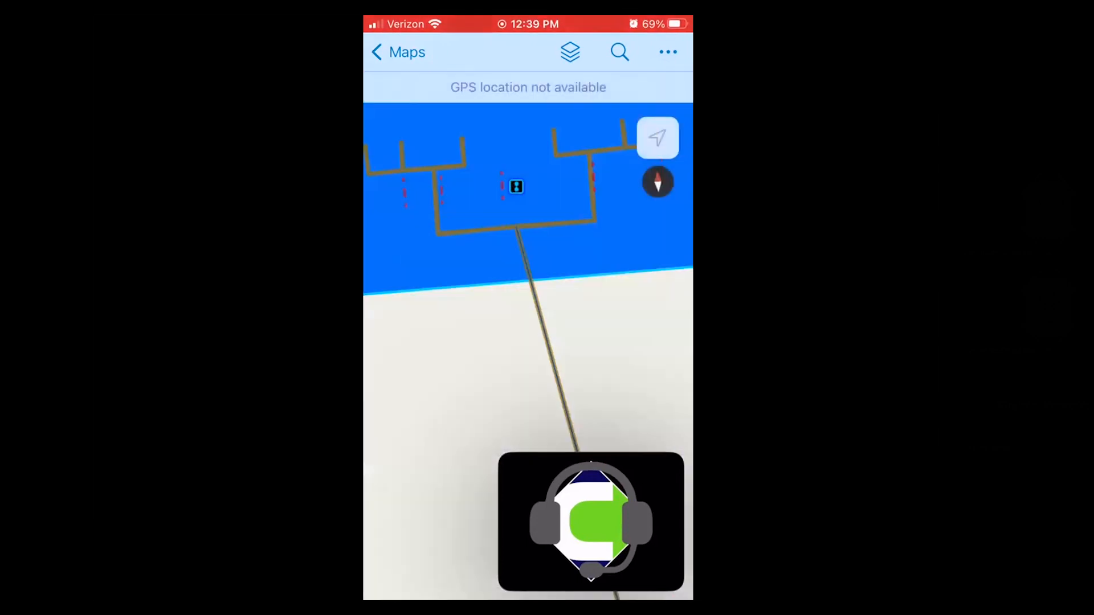
Zoom out from the meter station vault to show the line leading away from it
scroll(528, 296, down, 4)
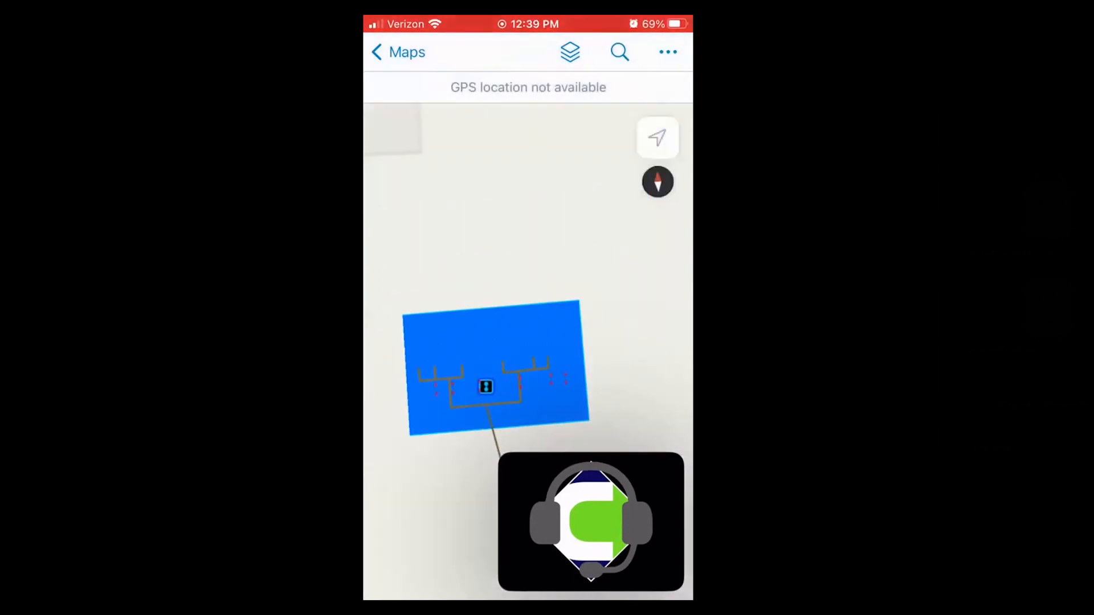
scroll(528, 341, down, 2)
drag(507, 350, 525, 211)
scroll(459, 422, down, 2)
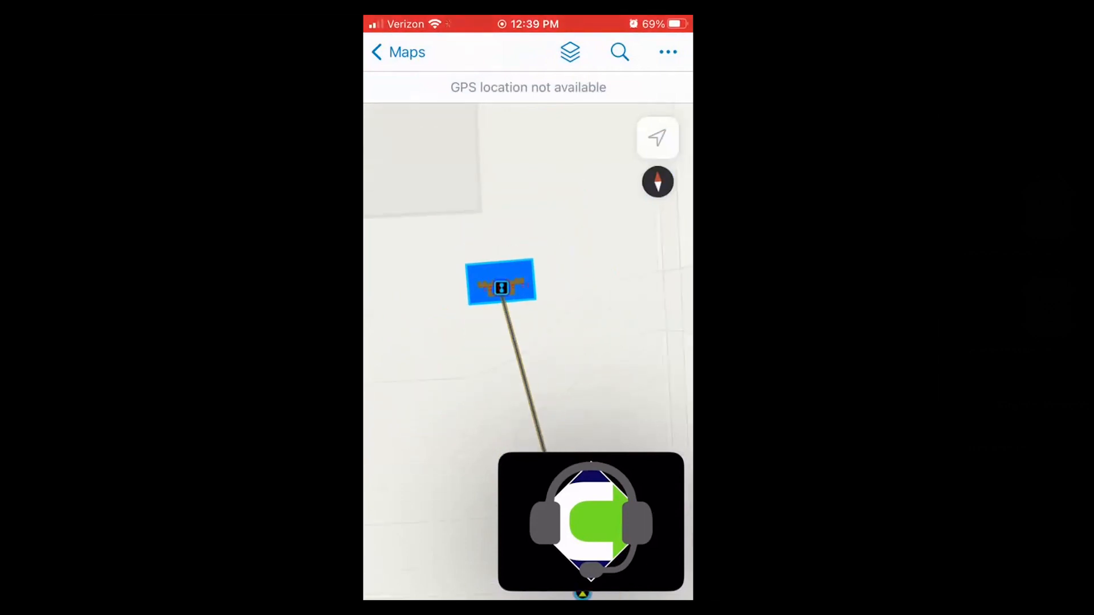